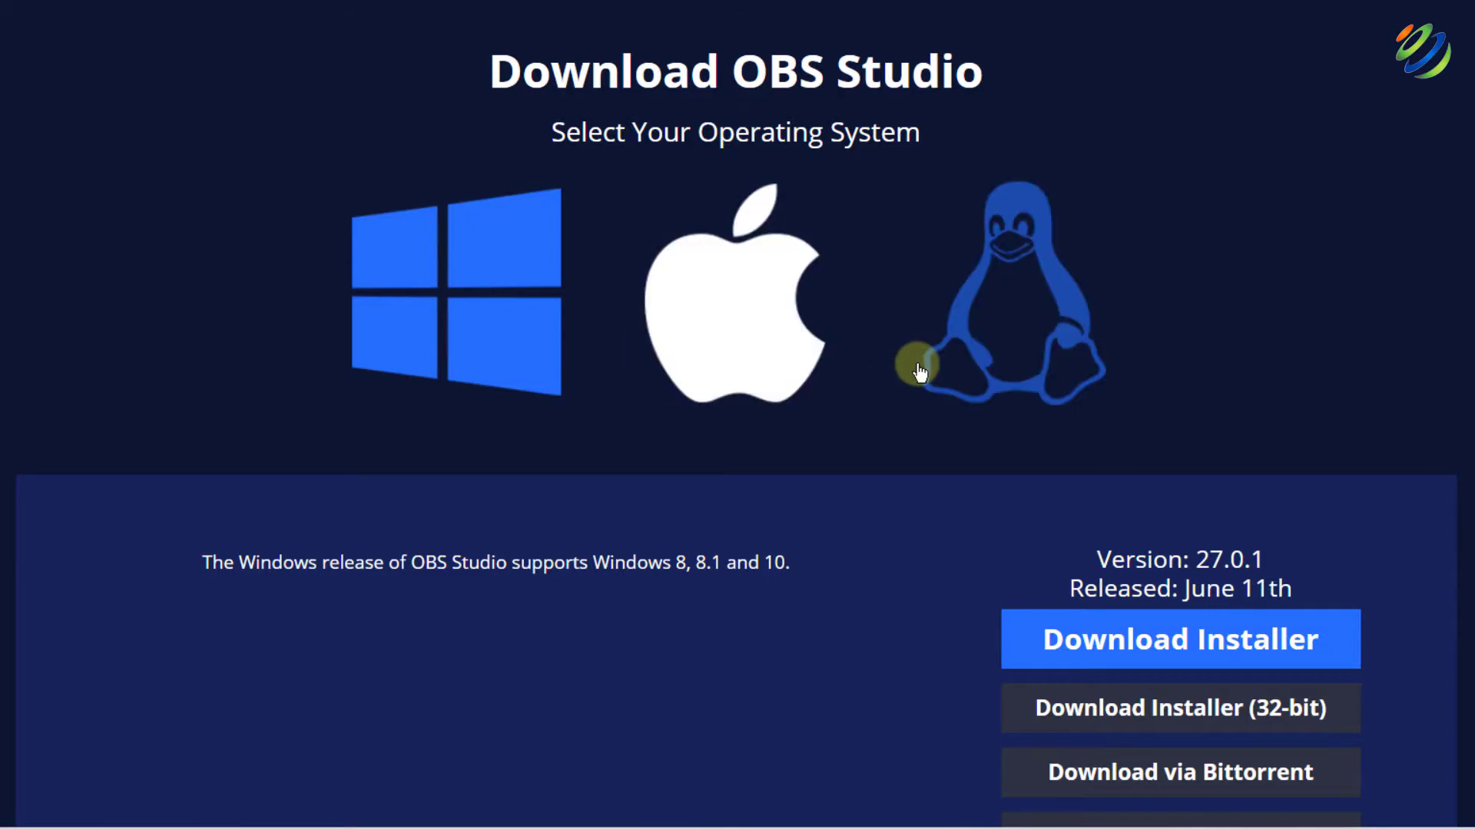
- Request the main Windows installer for OBS Studio 27.0.1 and dismiss the duplicate-download prompt
scroll(877, 630, down, 5)
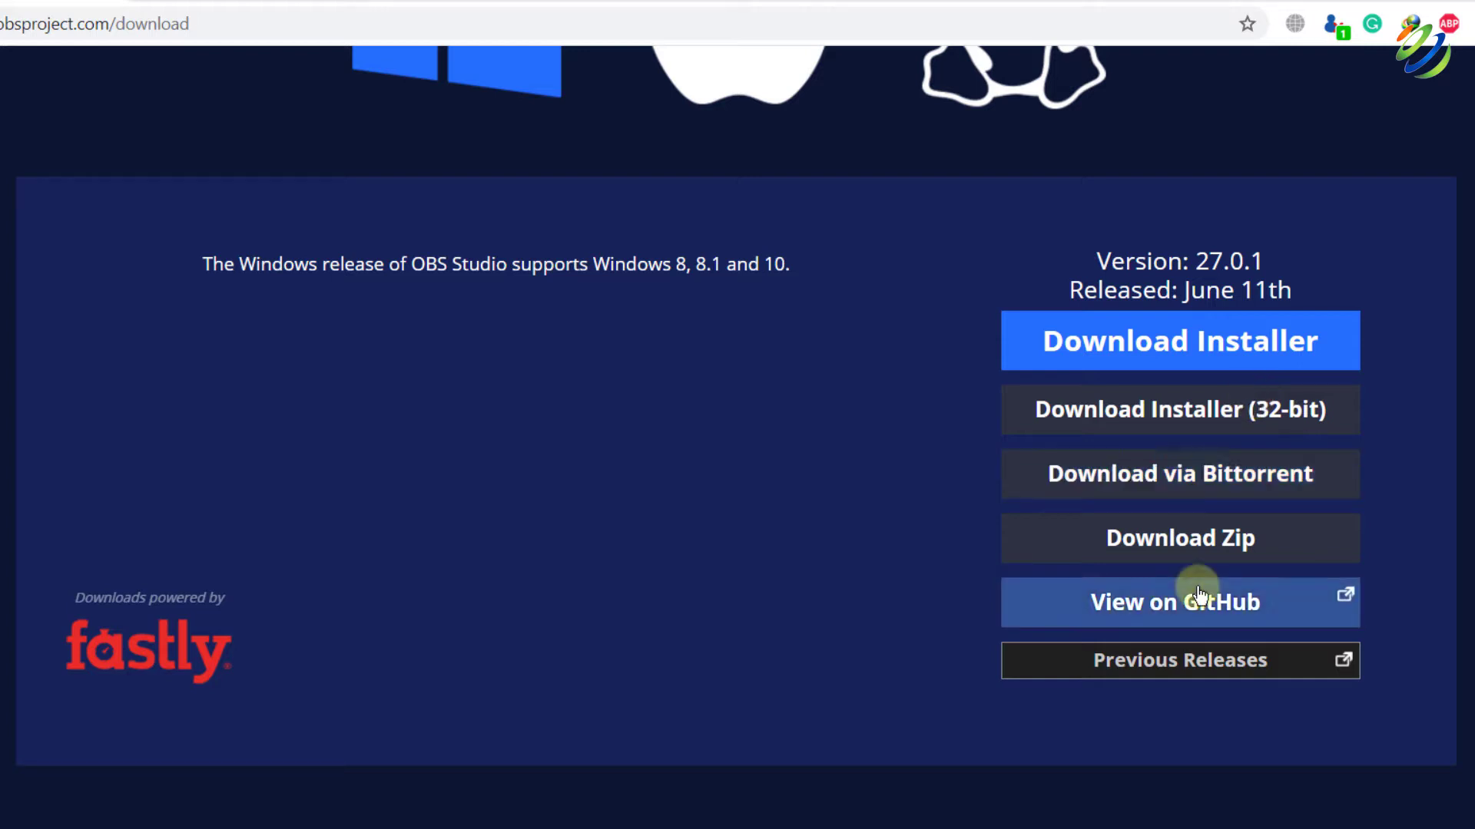
click(1175, 349)
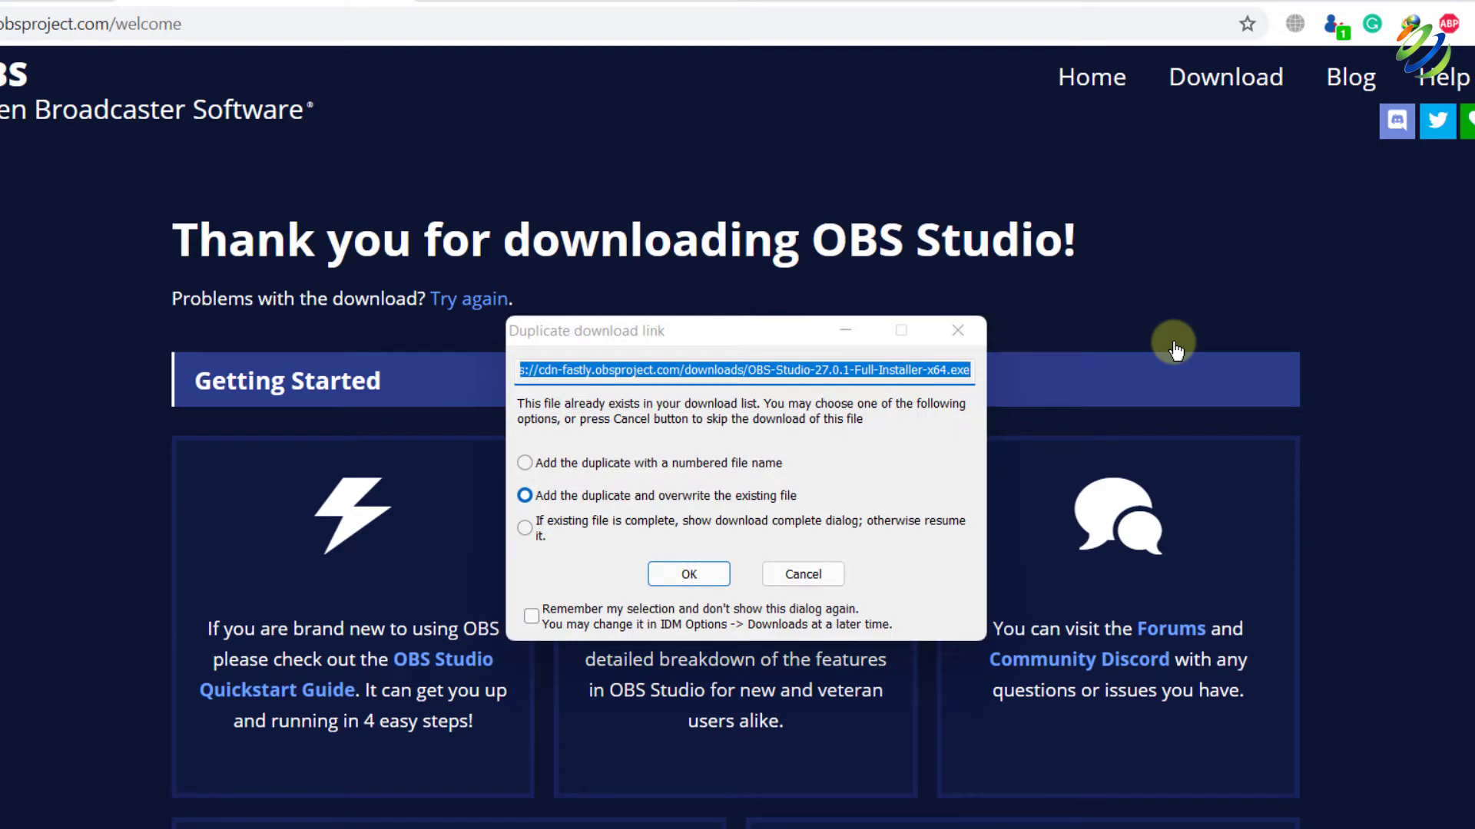
click(957, 331)
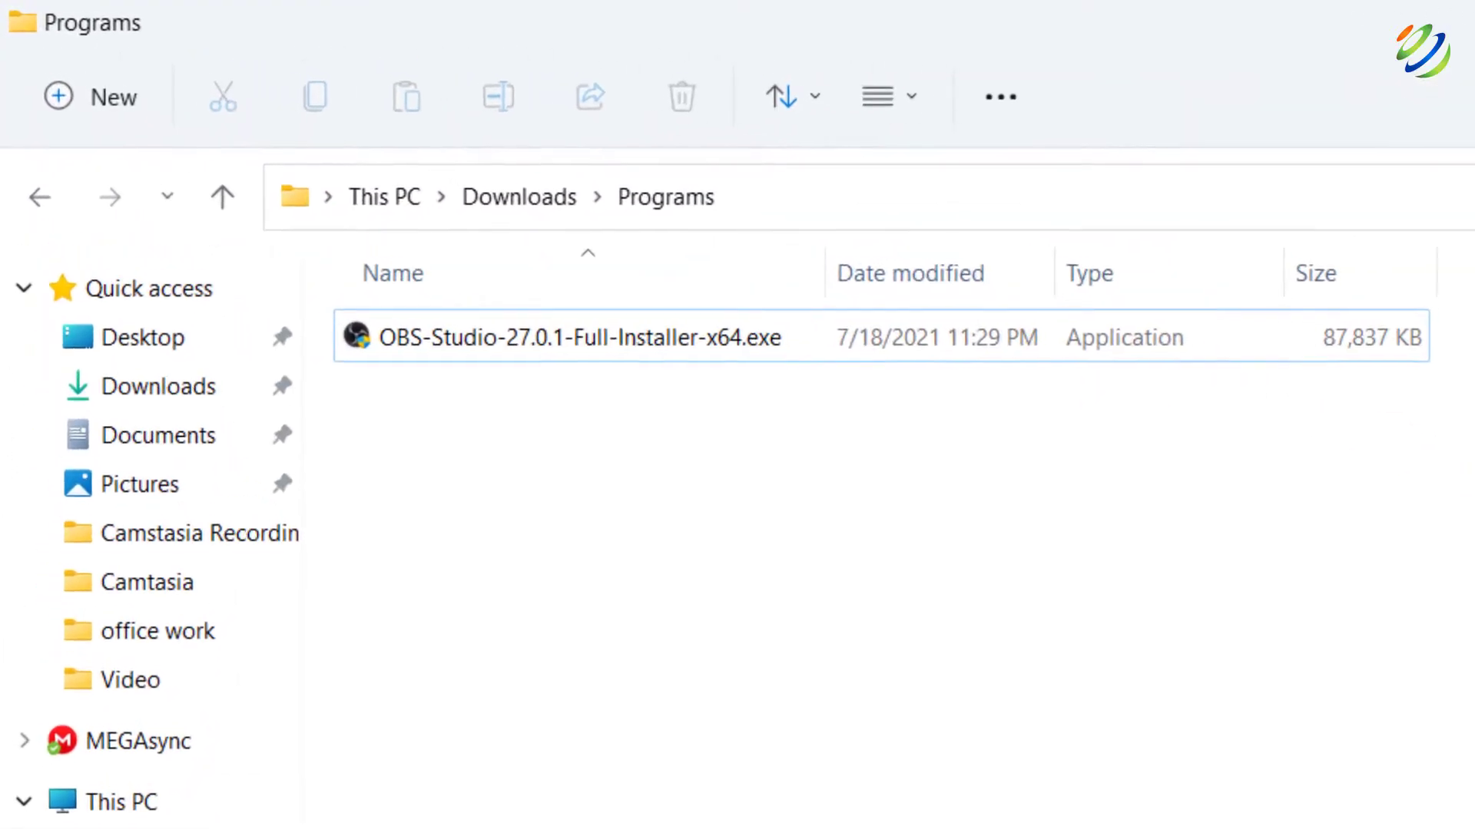
- Install OBS Studio 27.0.1 from OBS-Studio-27.0.1-Full-Installer-x64.exe into C:\Program Files\obs-studio and launch it
double_click(947, 331)
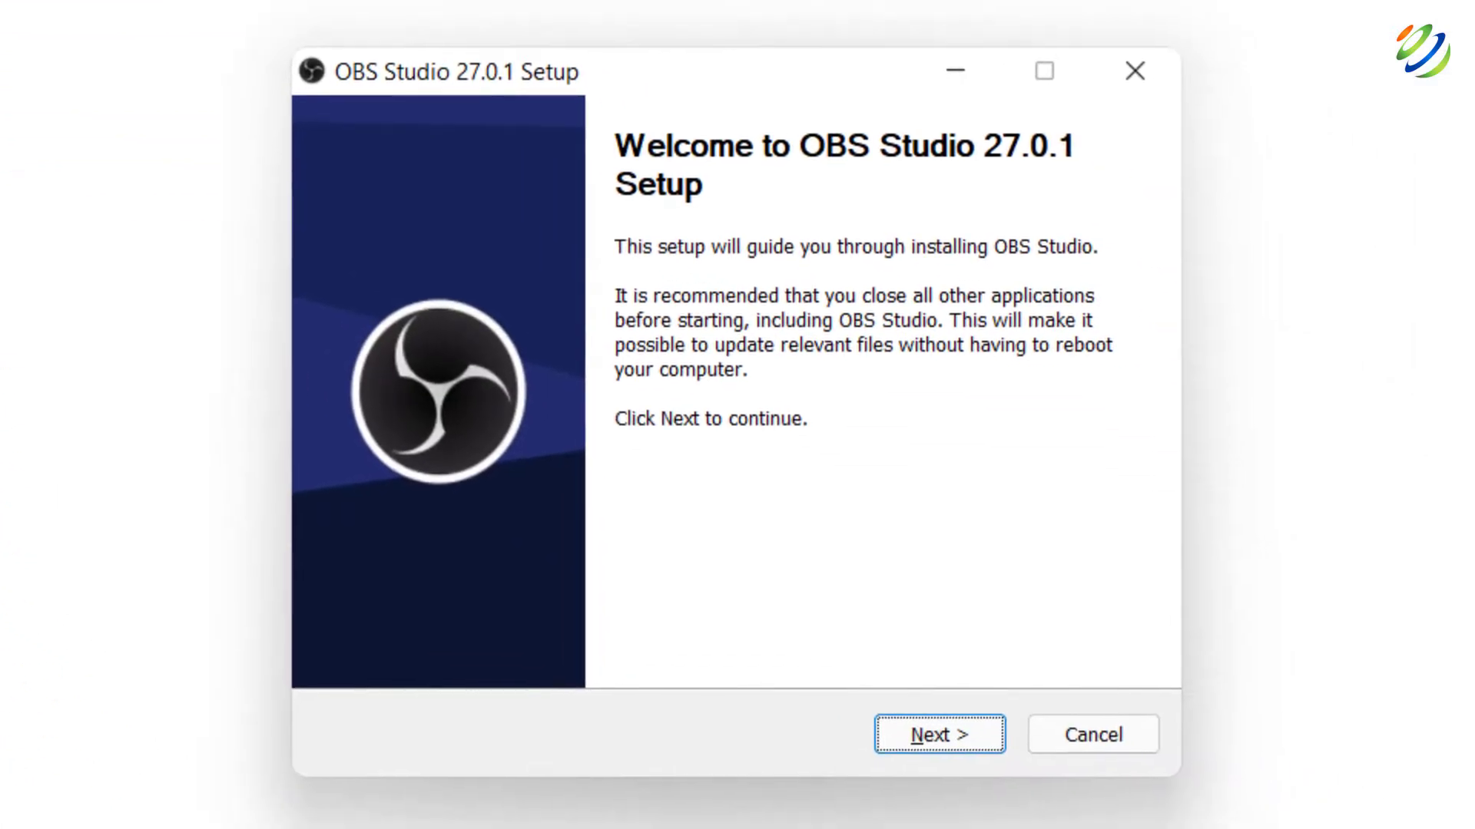
click(947, 726)
click(947, 734)
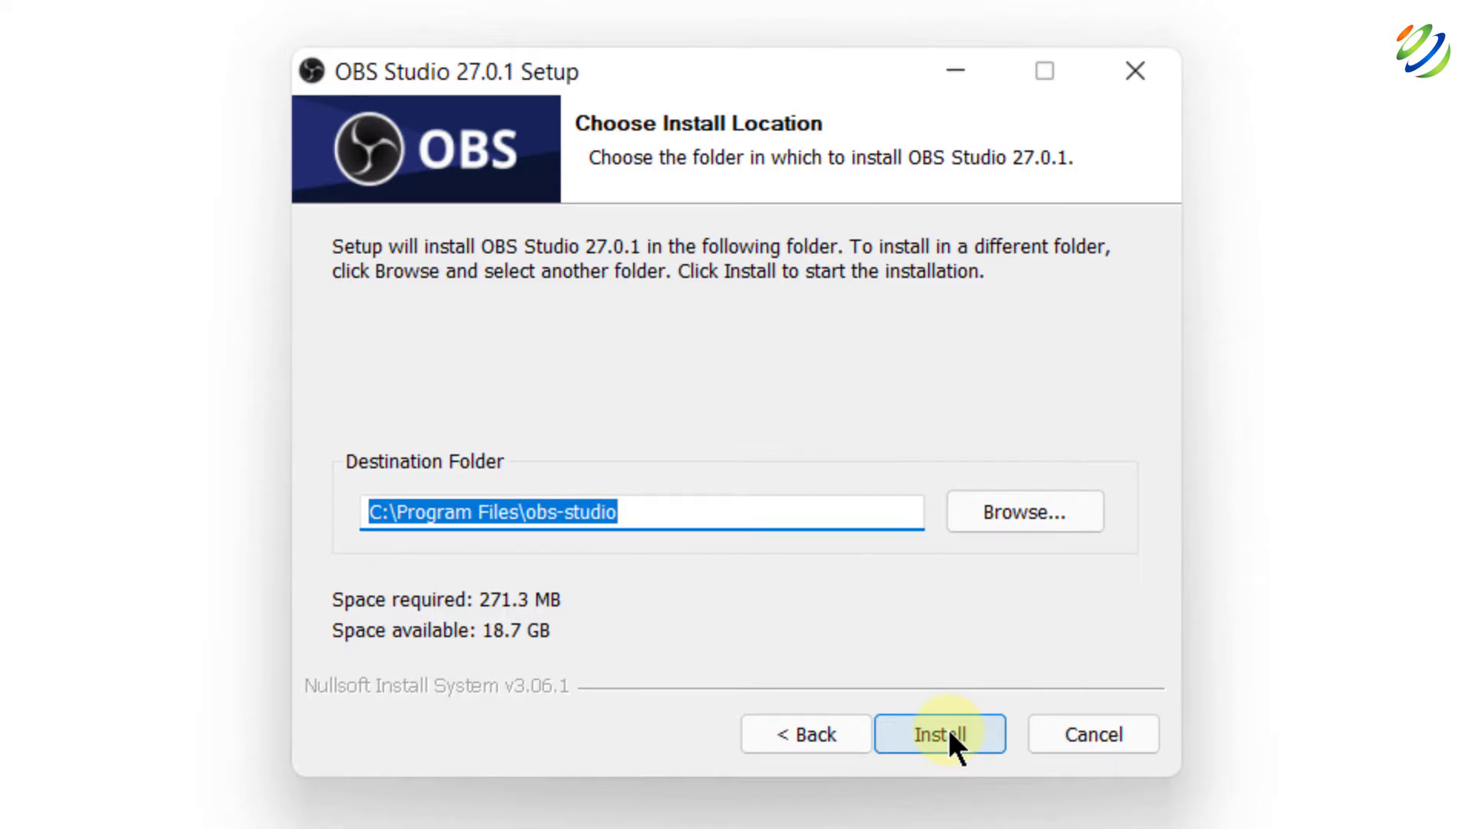
click(949, 732)
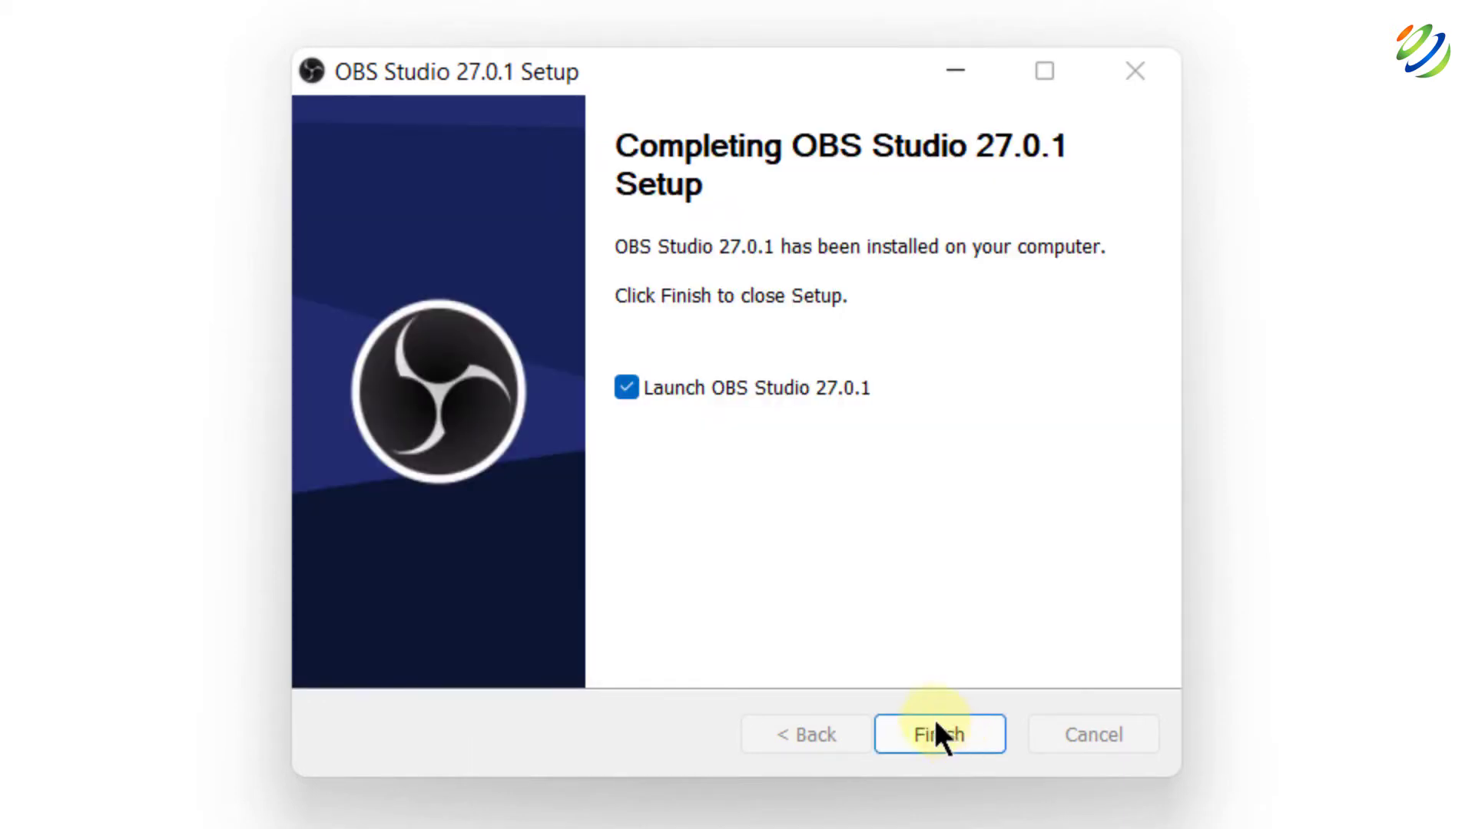
click(932, 718)
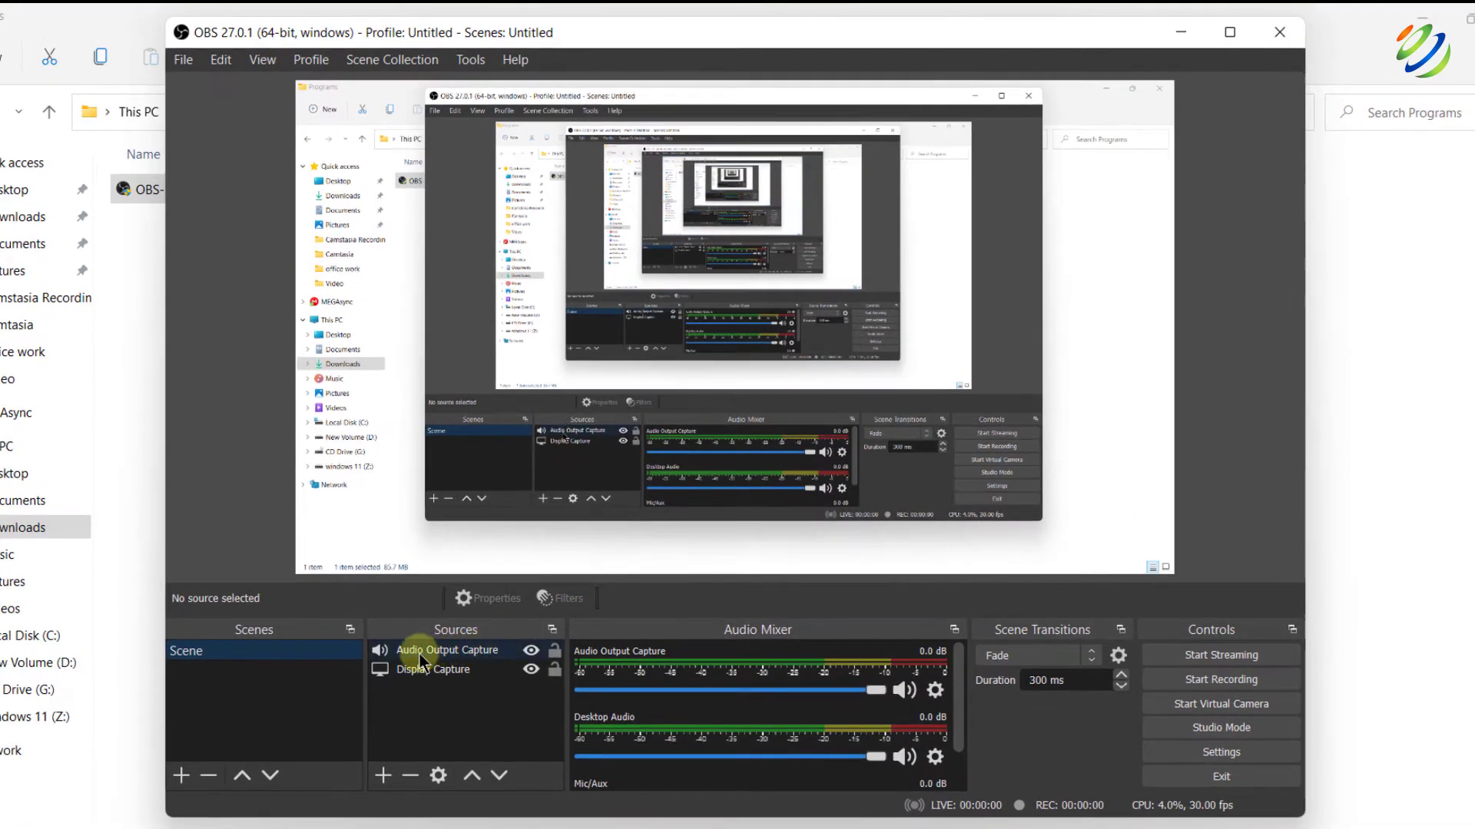
- Remove the existing Audio Output Capture and Display Capture sources from the scene
click(449, 589)
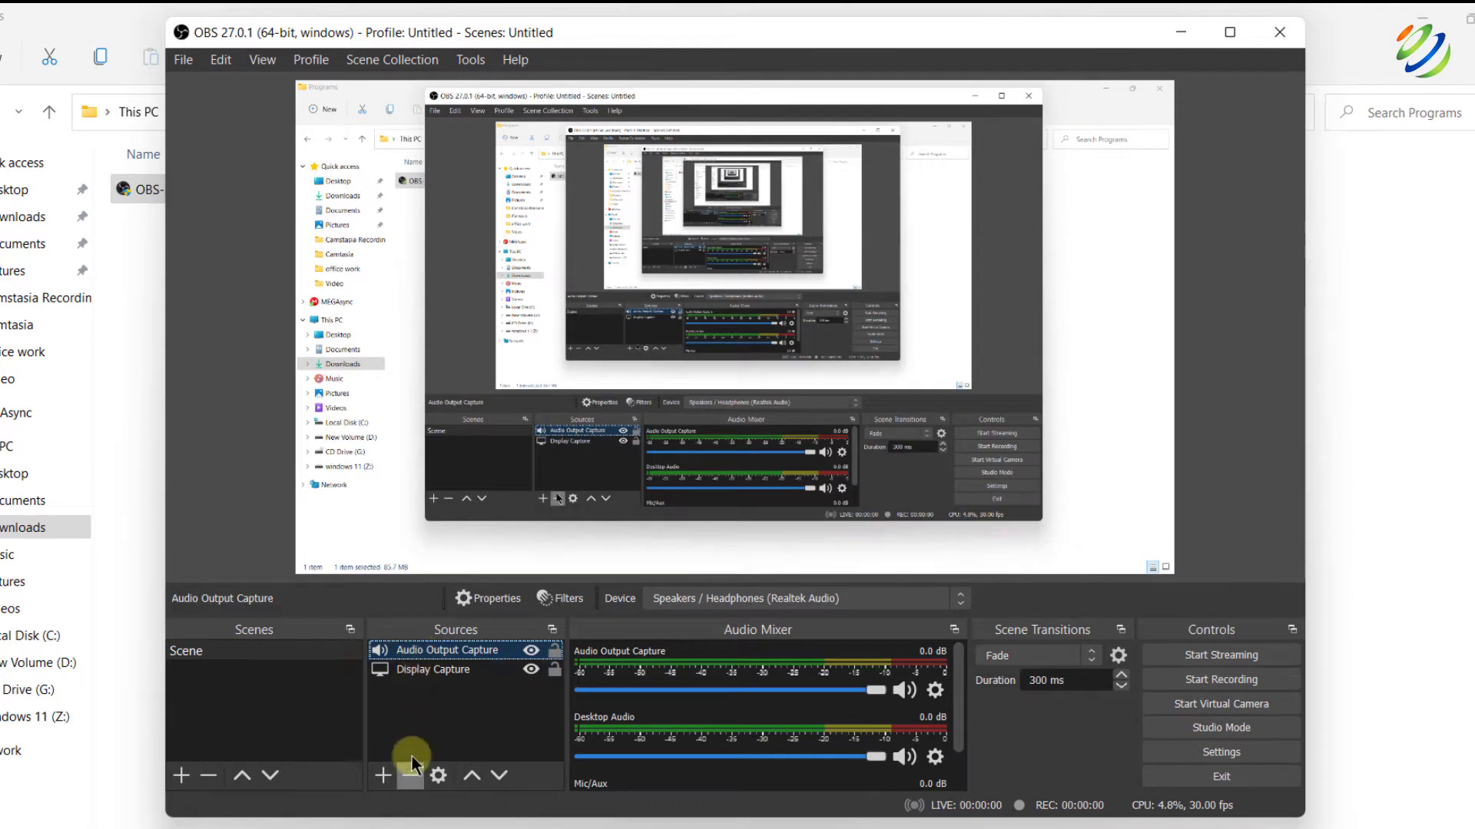
click(409, 777)
key(Delete)
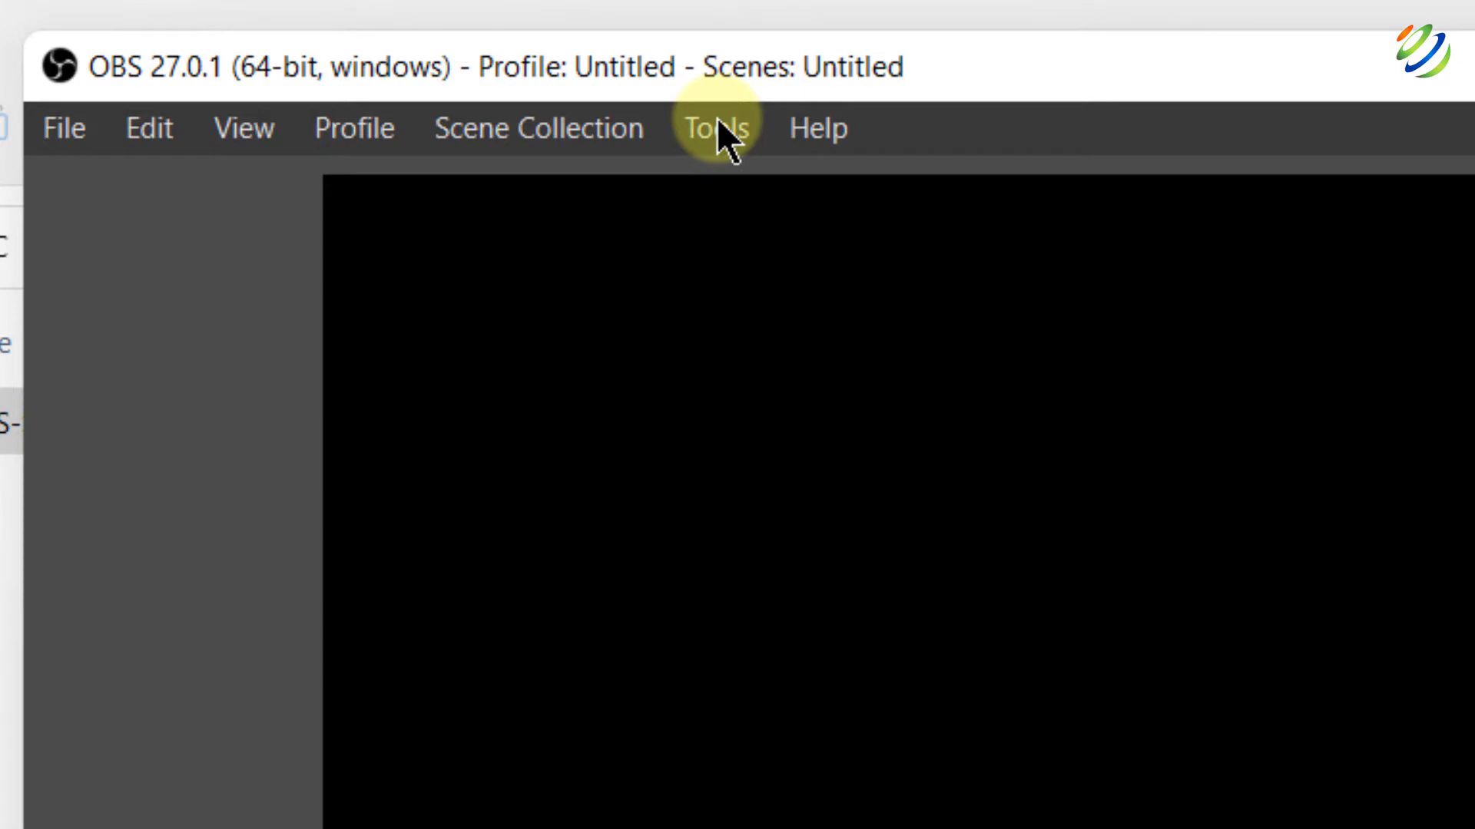
- Start the Auto-Configuration Wizard and proceed with optimizing just for recording, without streaming
click(717, 128)
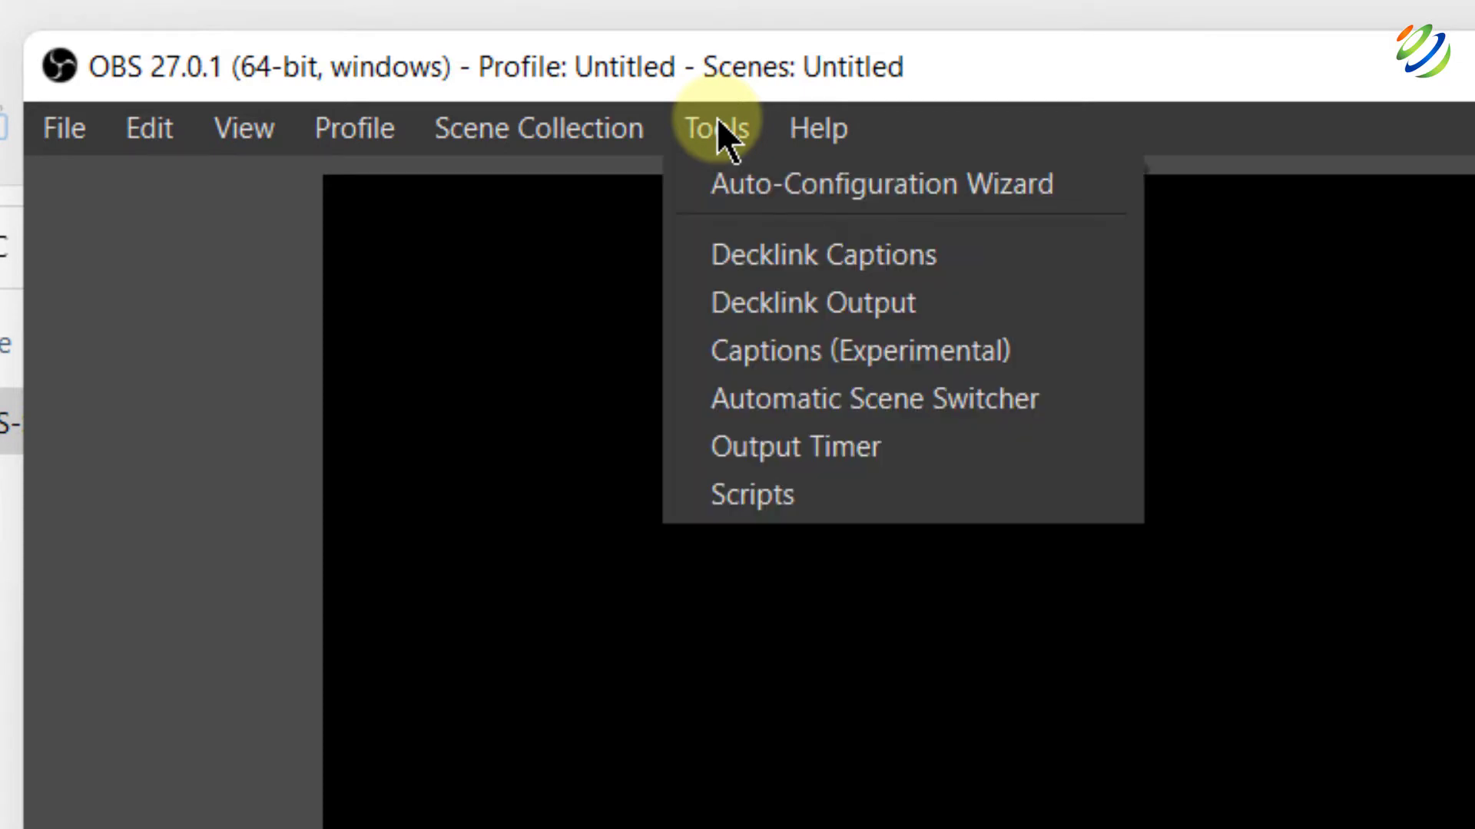
key(Down)
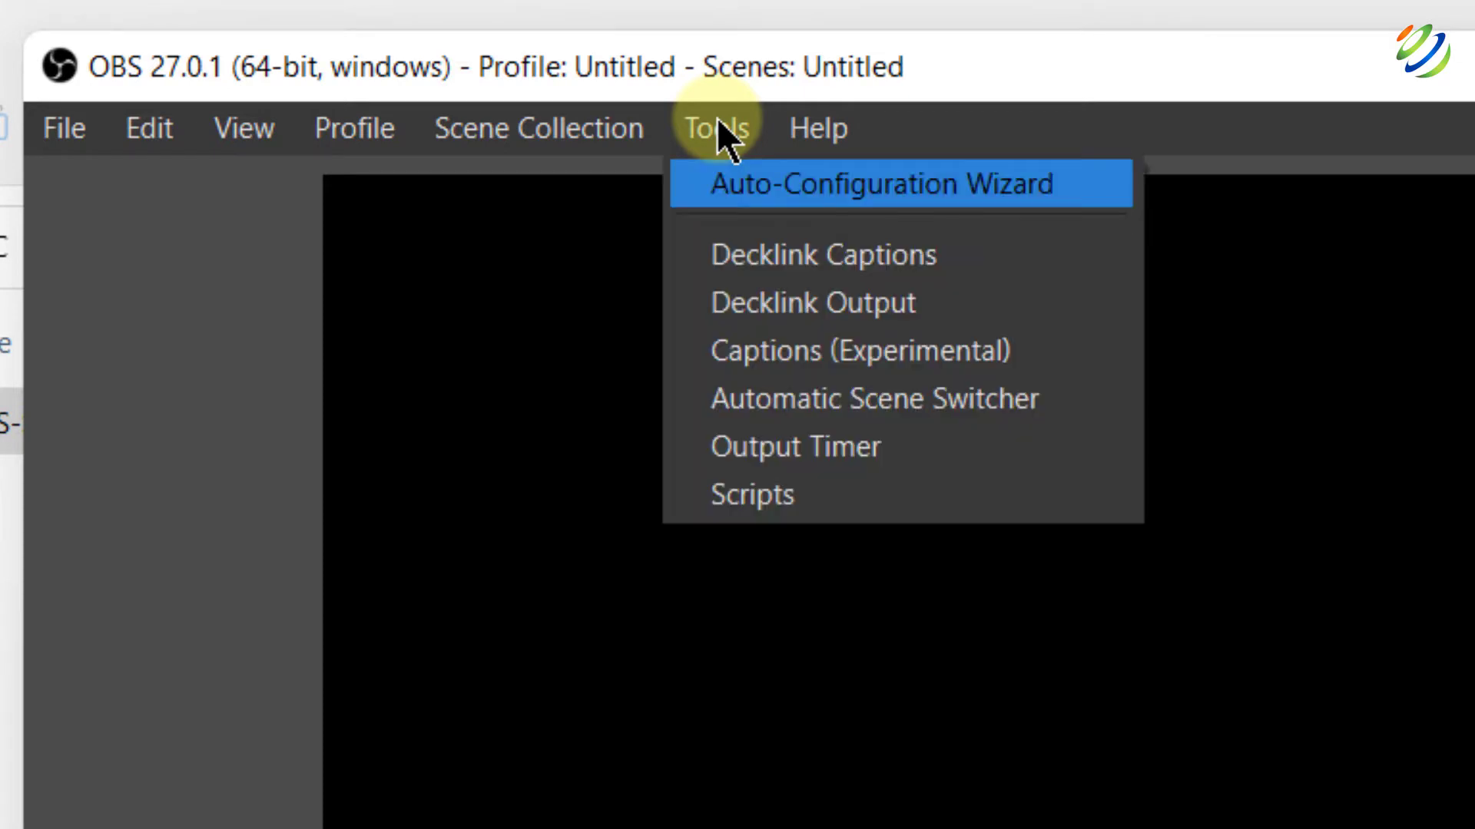
click(796, 172)
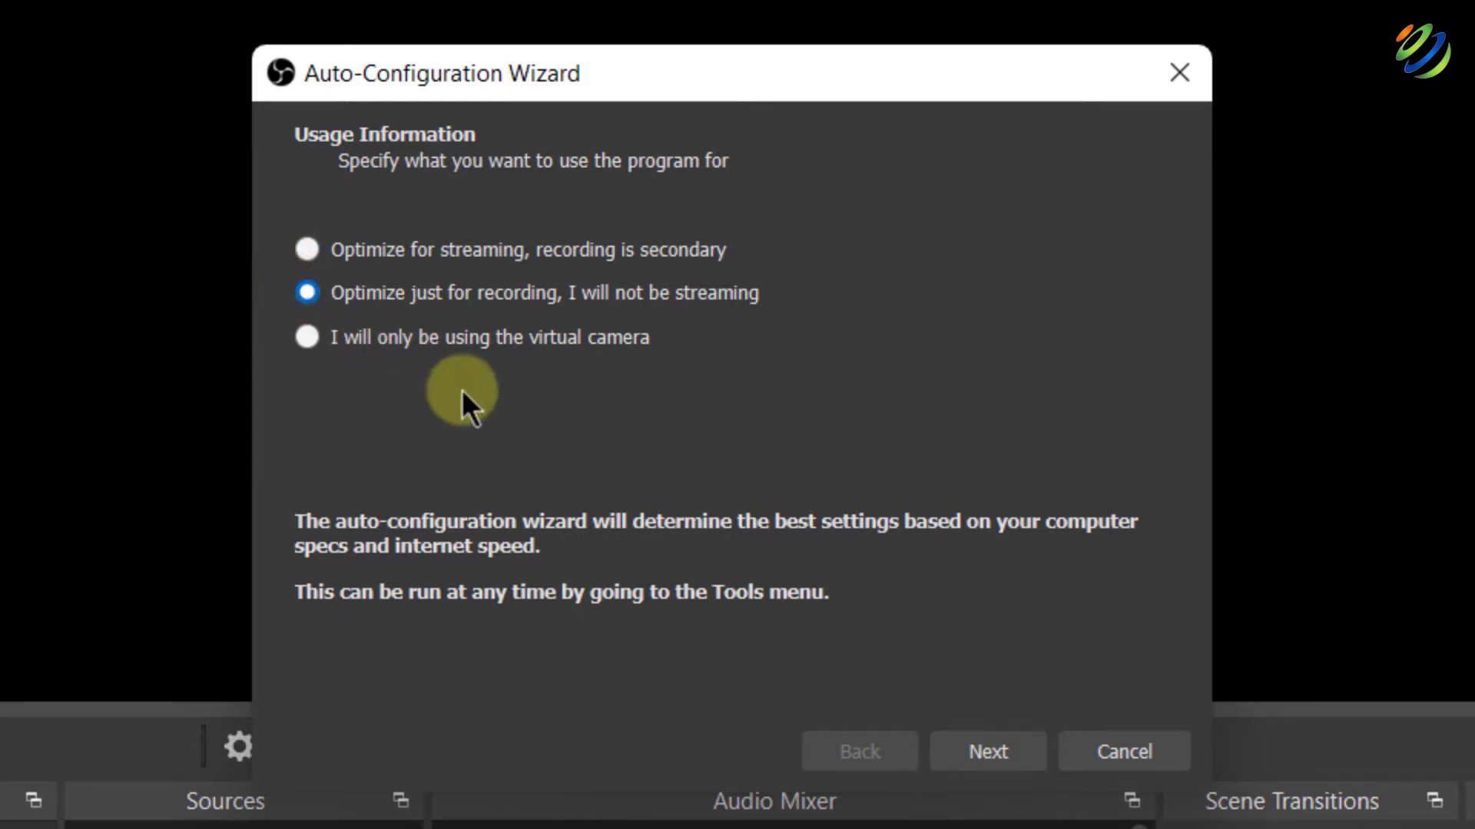
click(1017, 751)
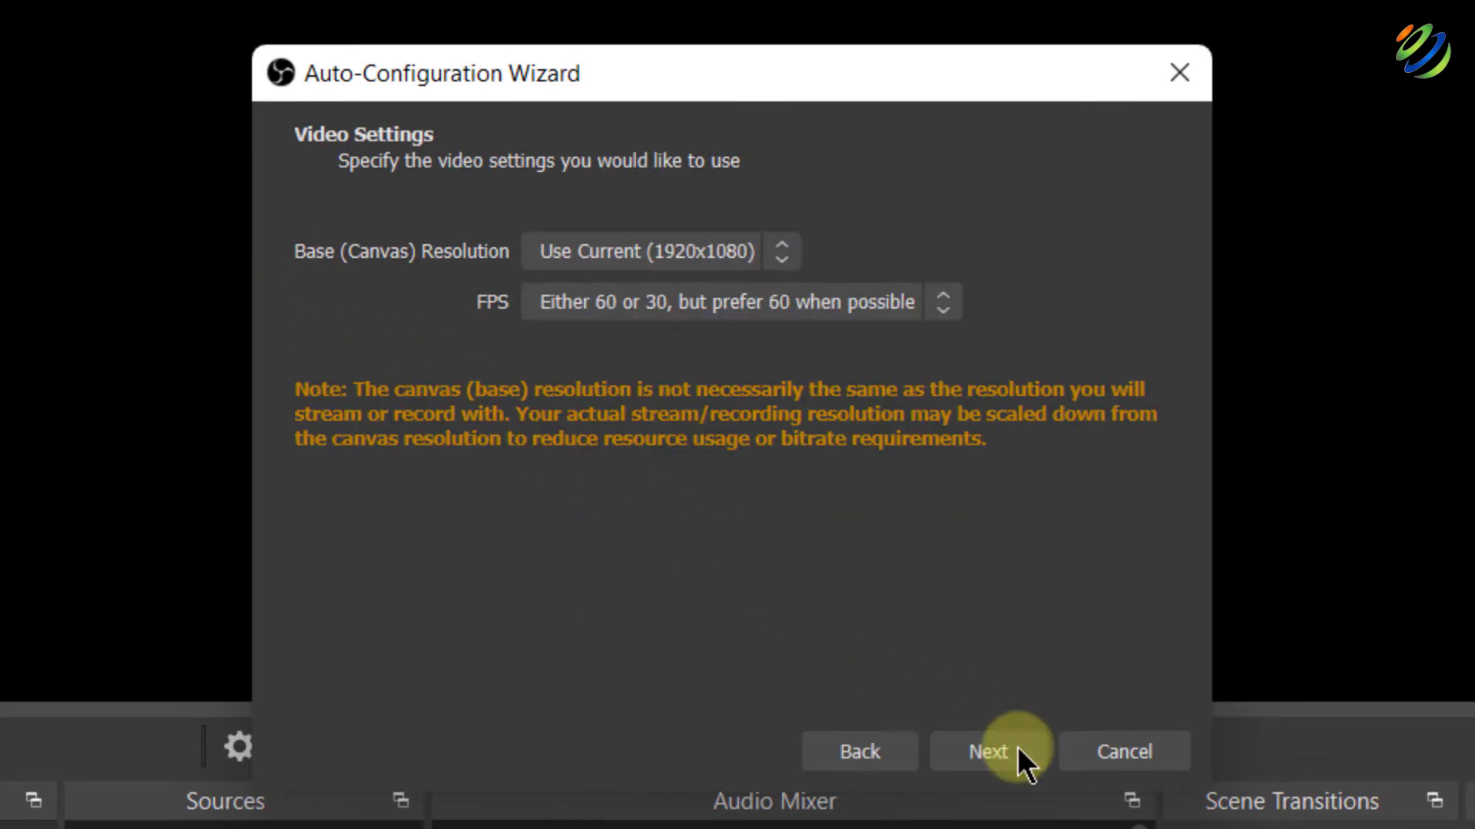
- Review the base canvas resolution options and stay with Use Current (1920x1080)
click(691, 255)
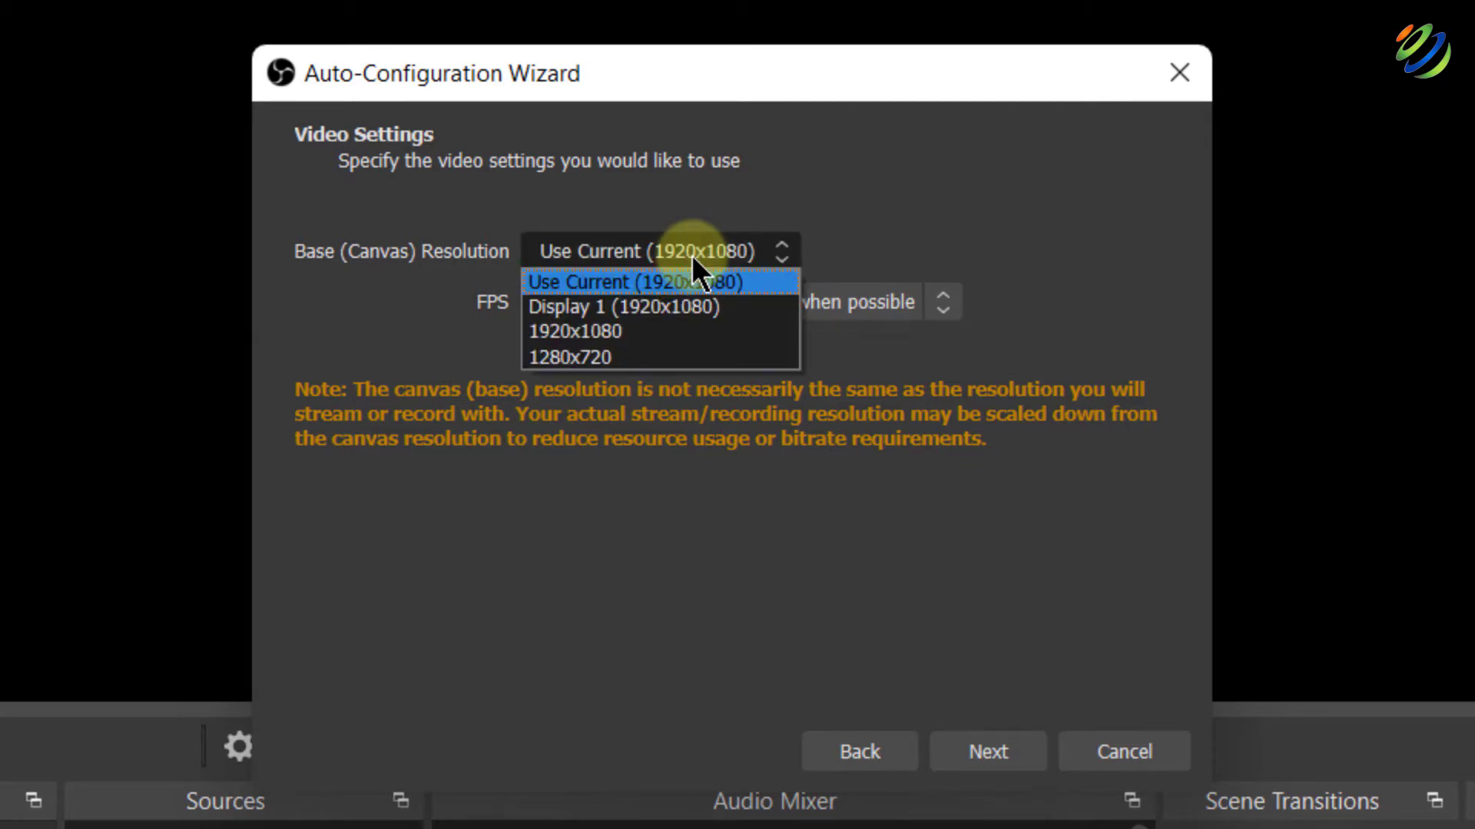
key(Down)
key(Up)
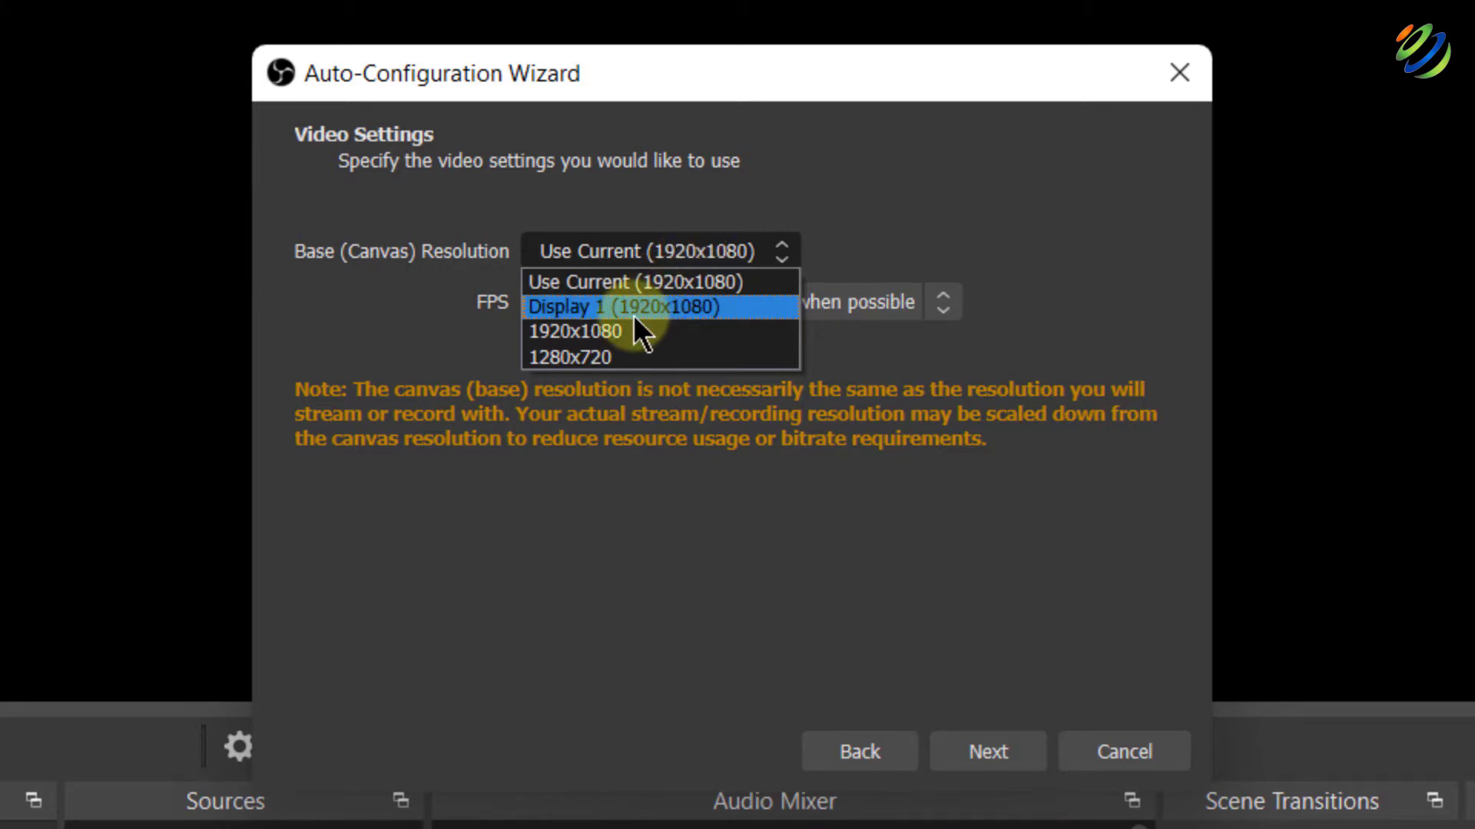
key(Up)
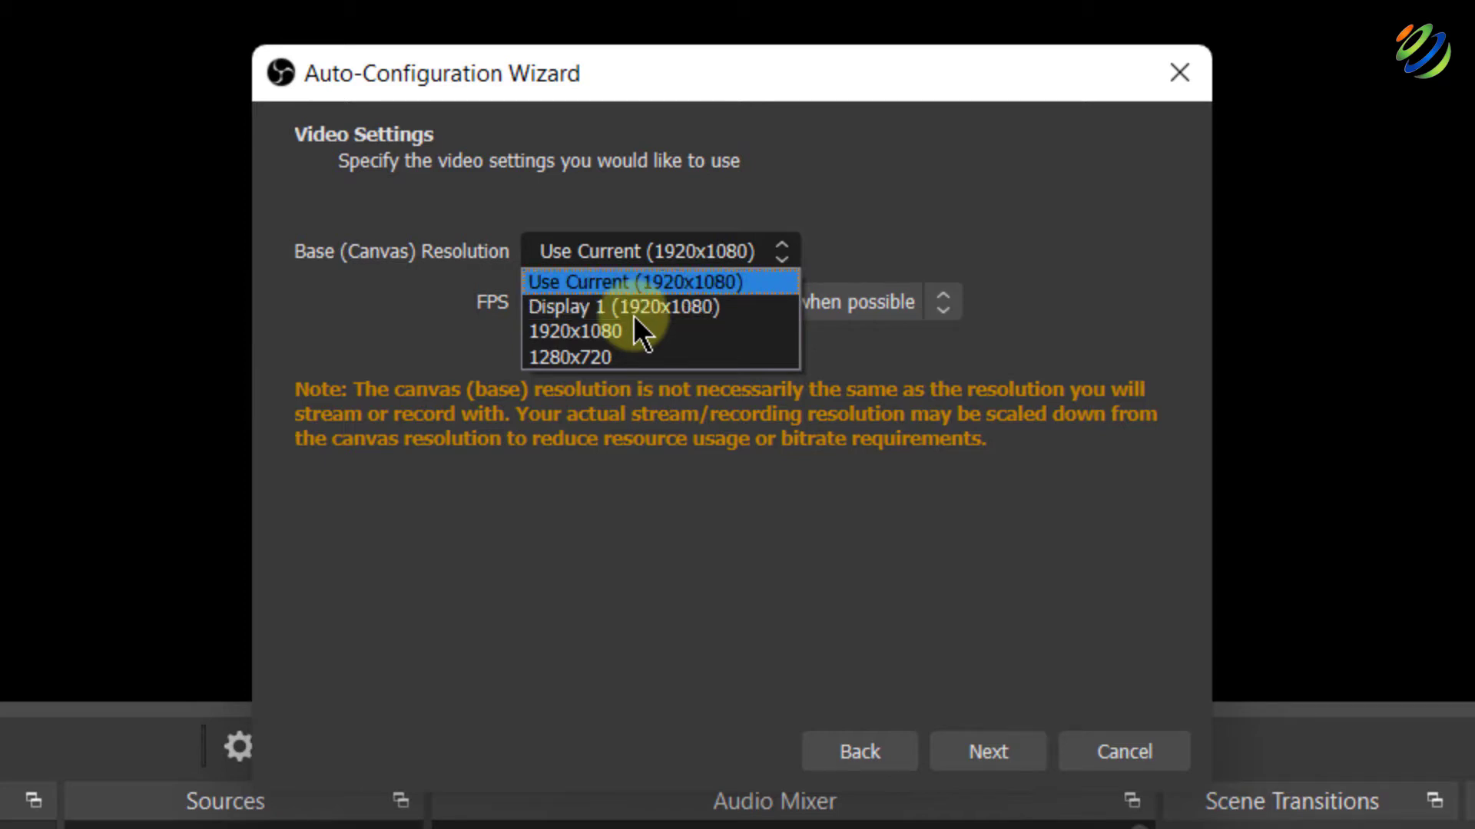
key(Down)
key(Down)
key(Down)
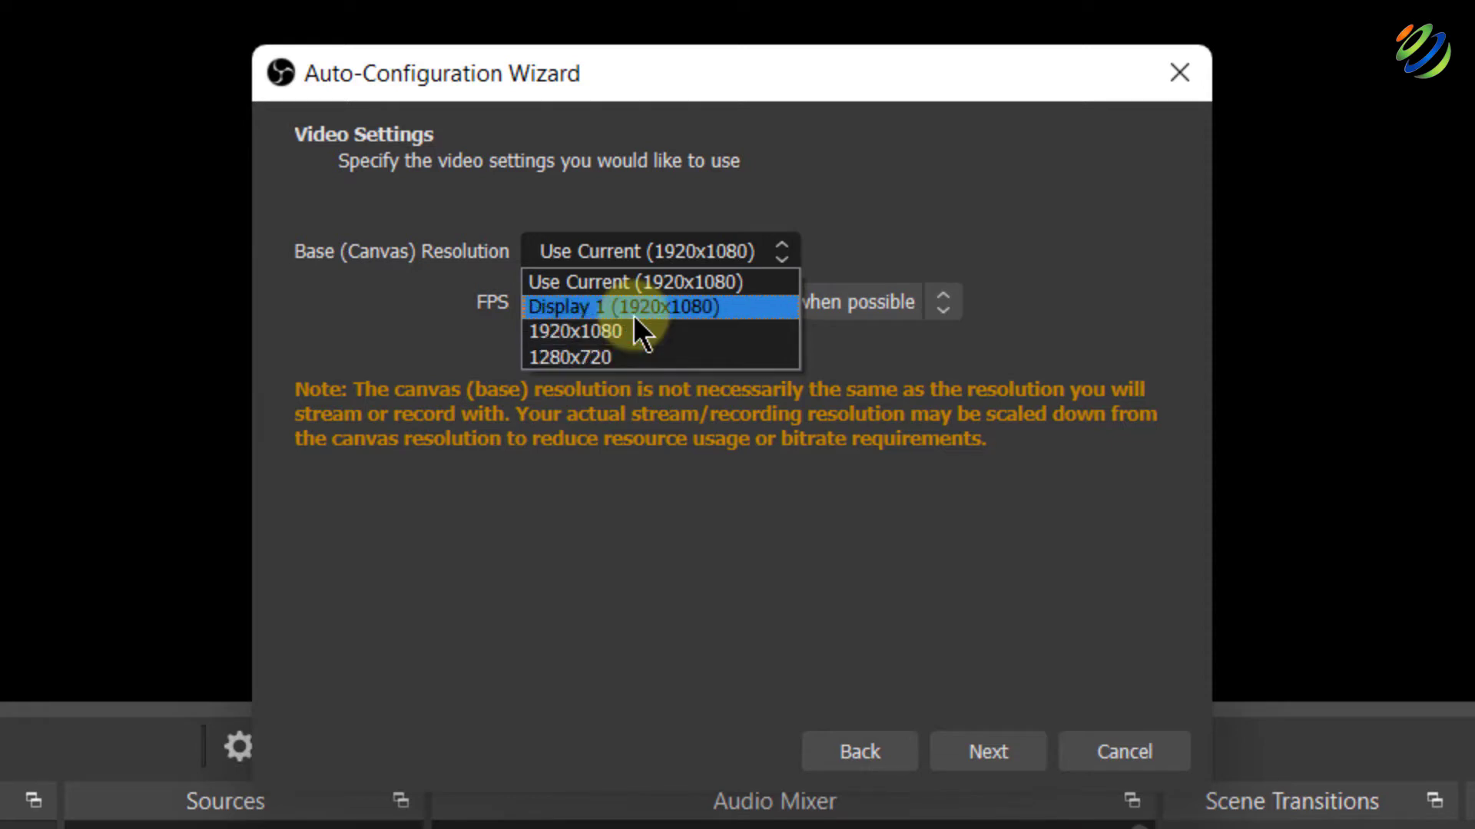
click(571, 292)
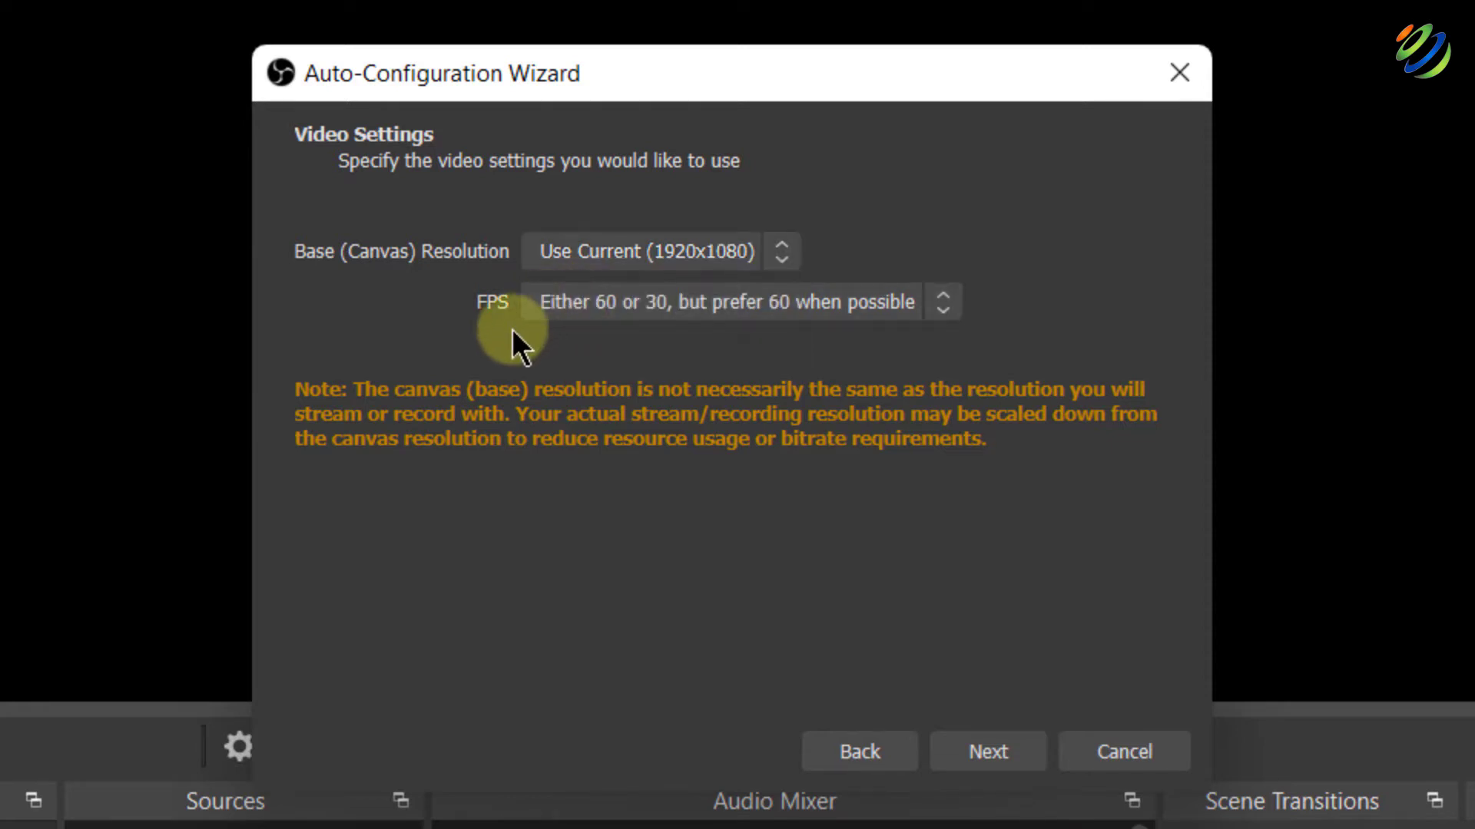
- Set the FPS to 60 in the wizard's video settings and apply the recommended configuration
click(821, 308)
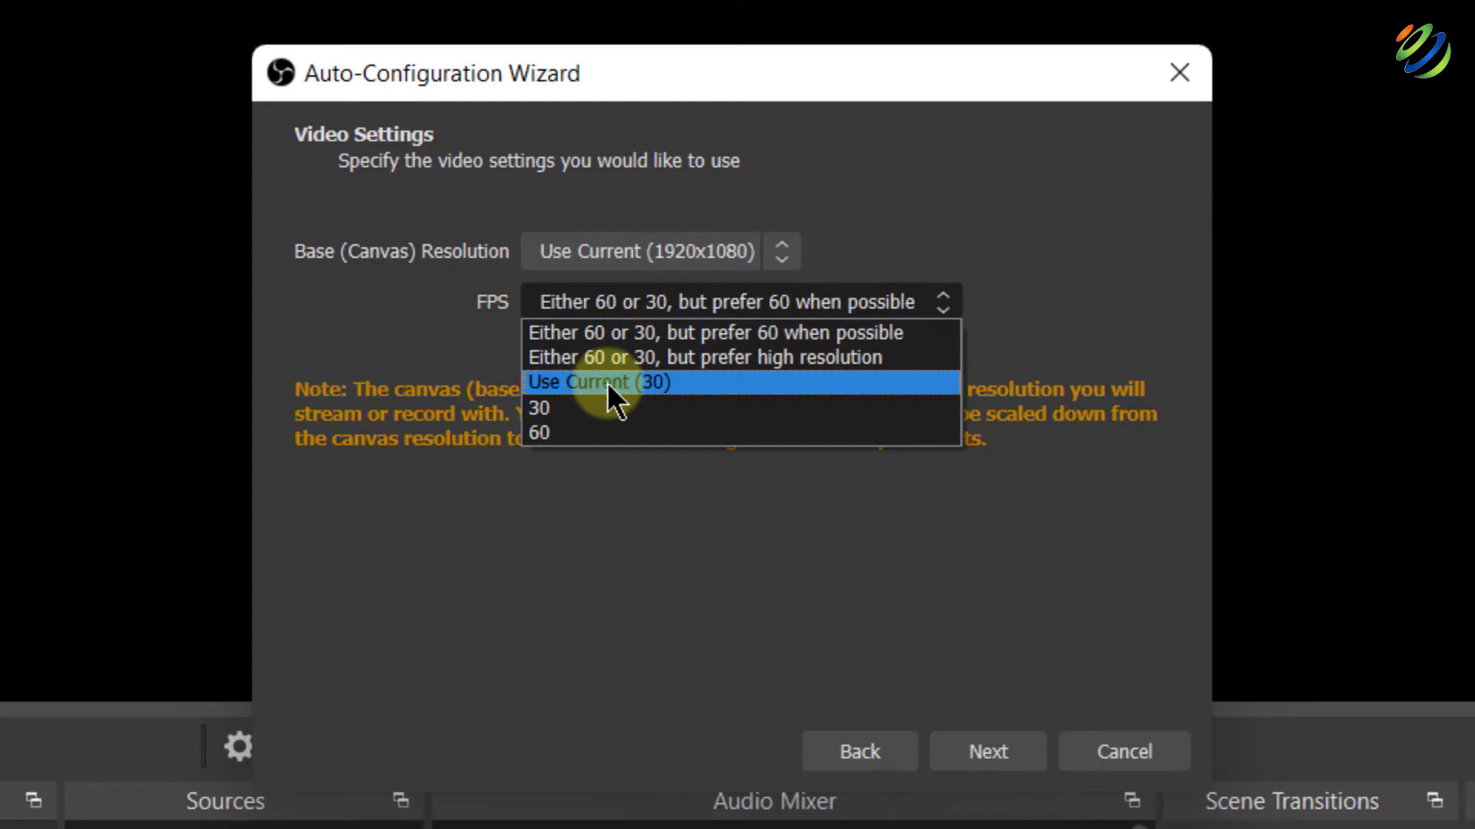
key(Down)
key(Down)
key(Up)
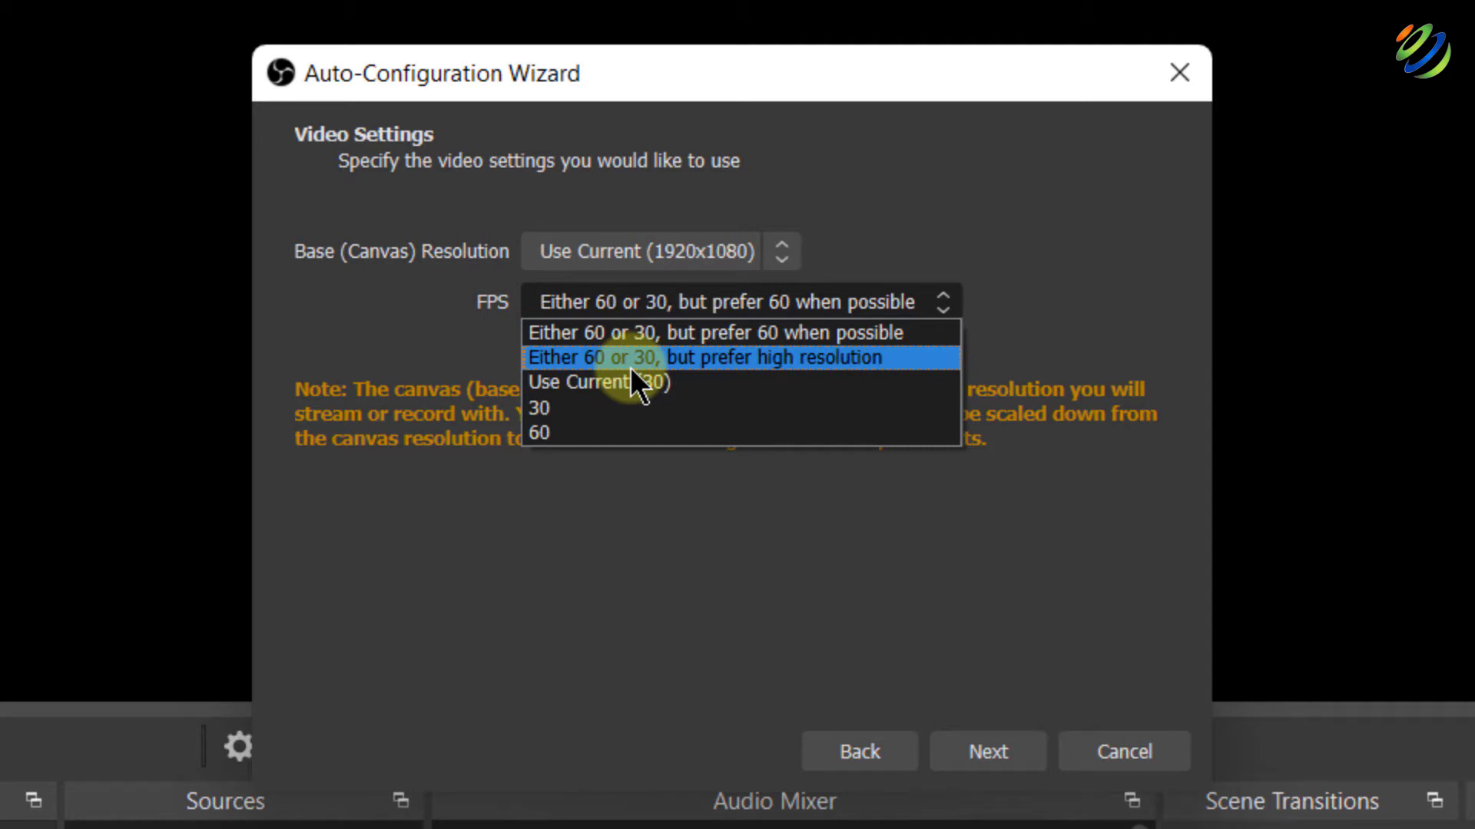
click(573, 432)
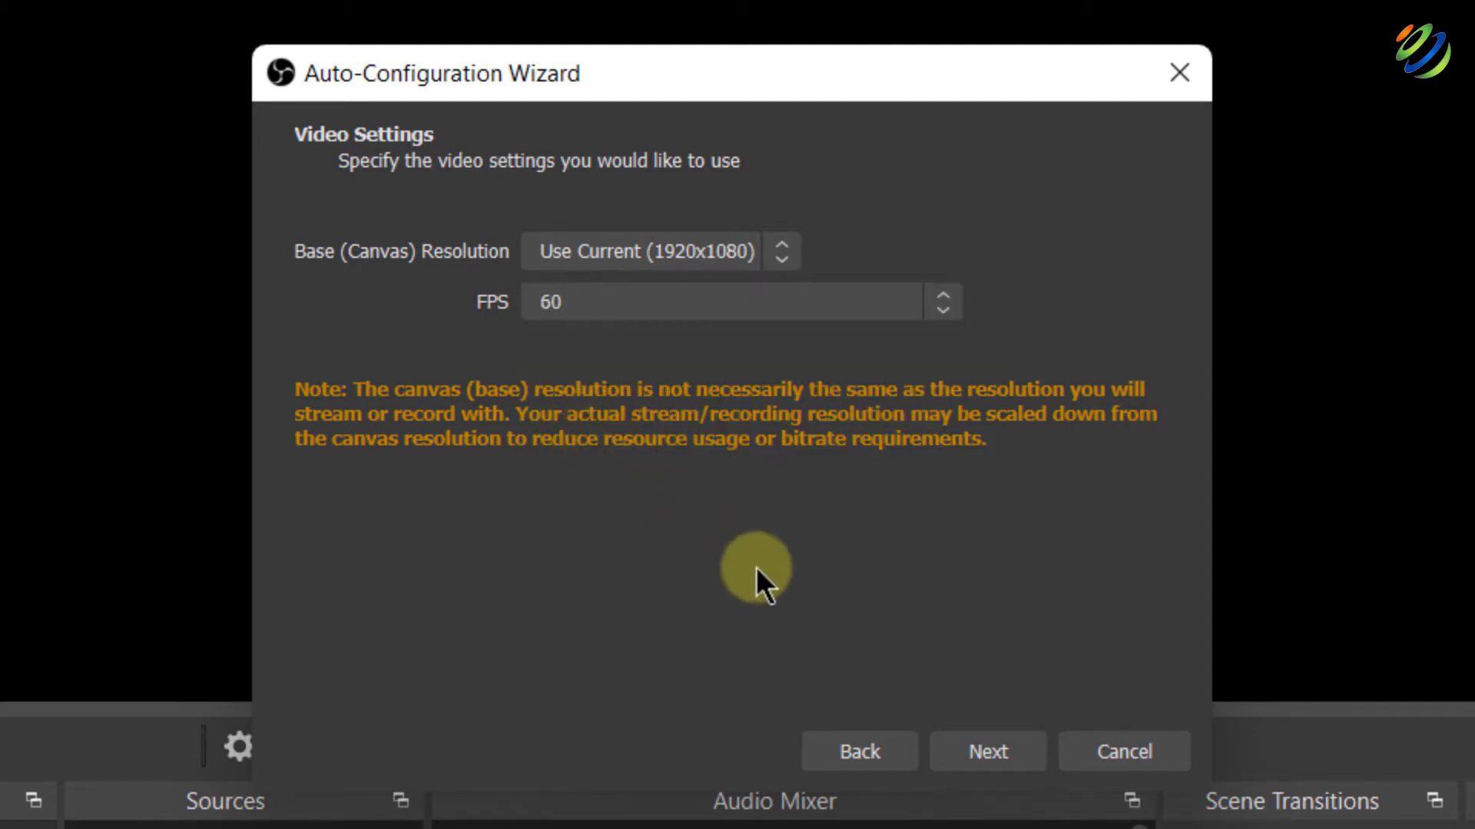
click(977, 742)
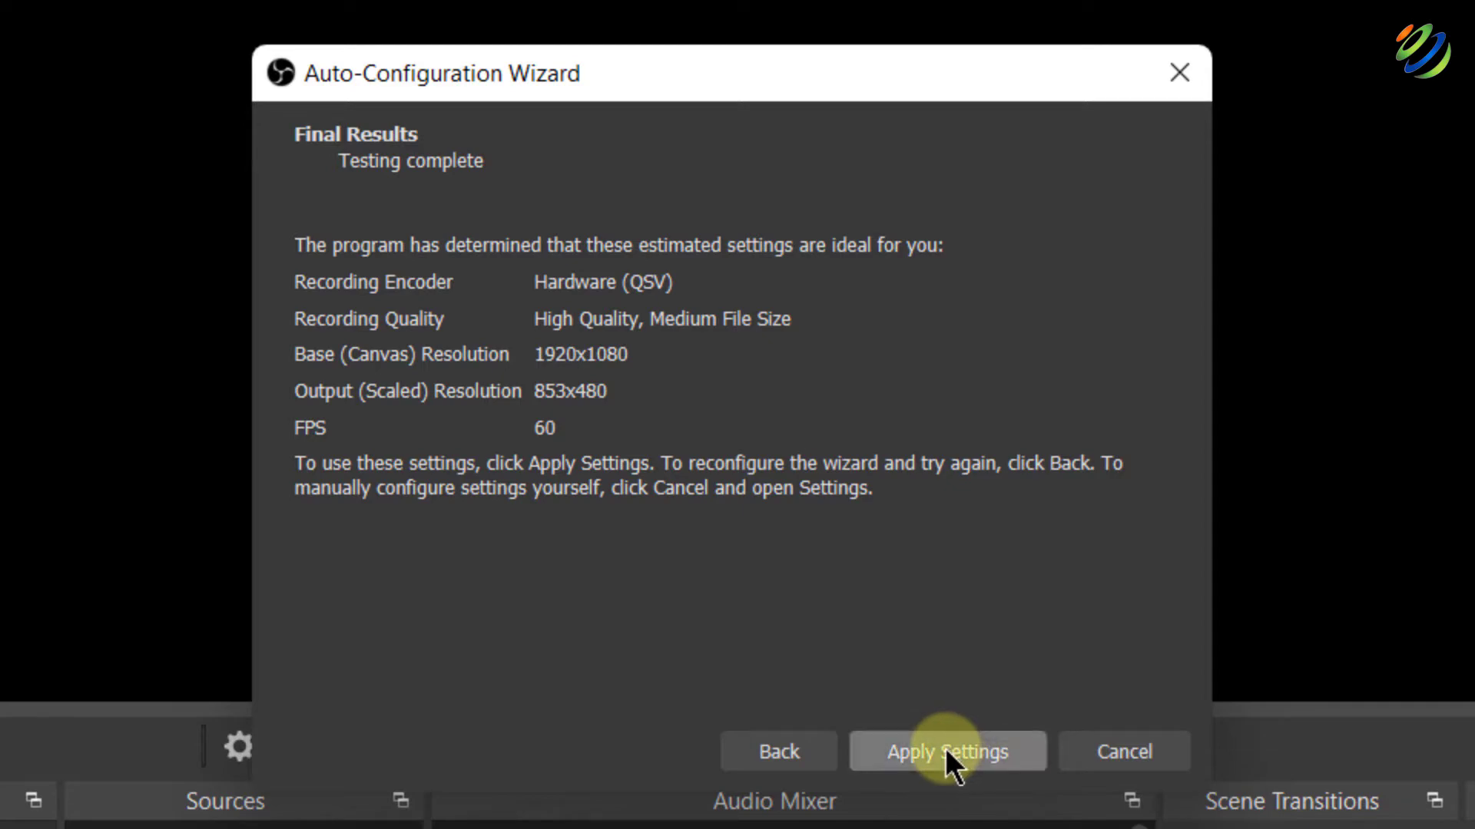
click(946, 751)
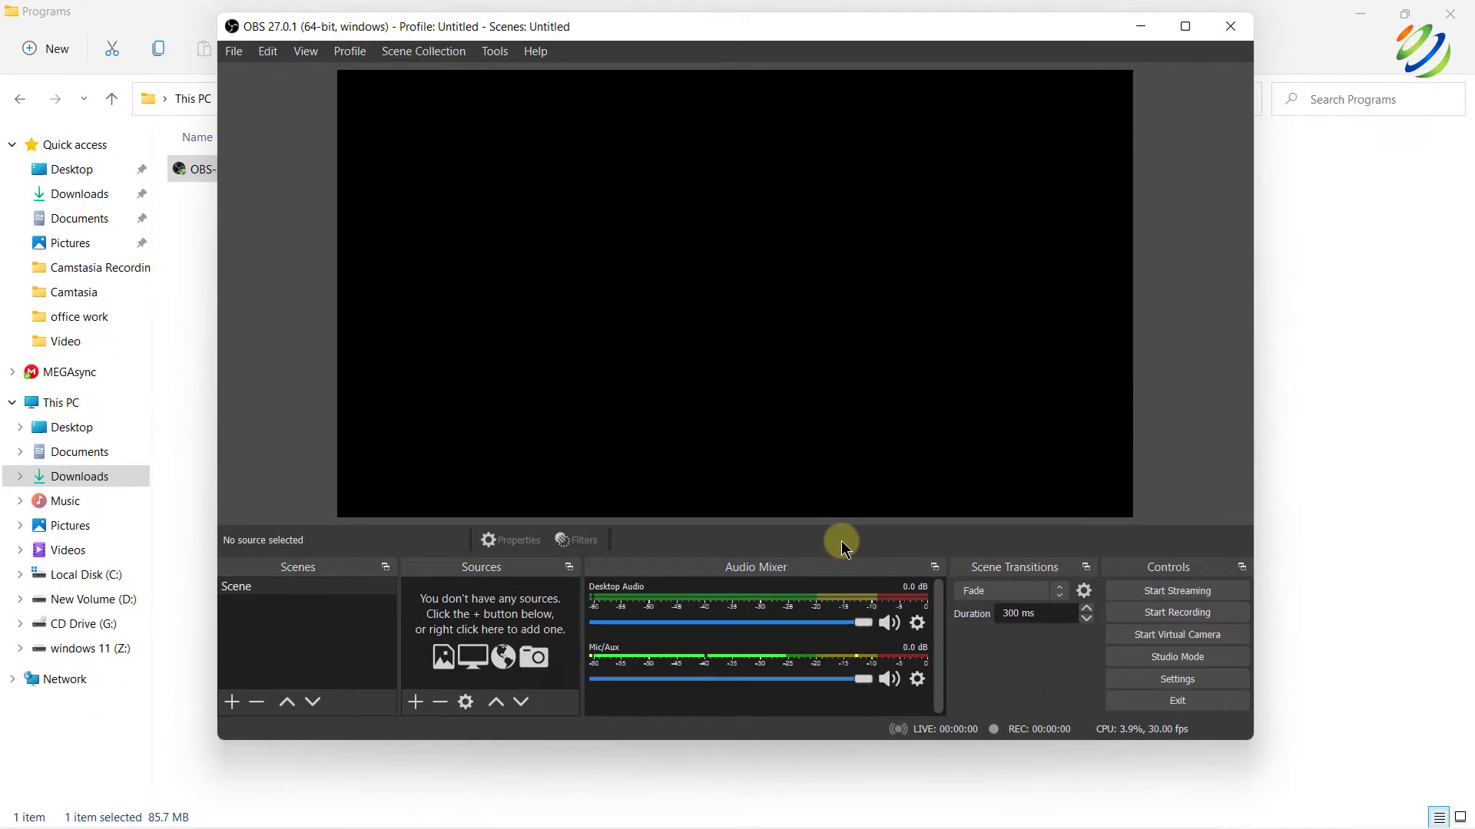
- Maximize the OBS window and create a new visible source named Display Capture in the scene
click(1187, 29)
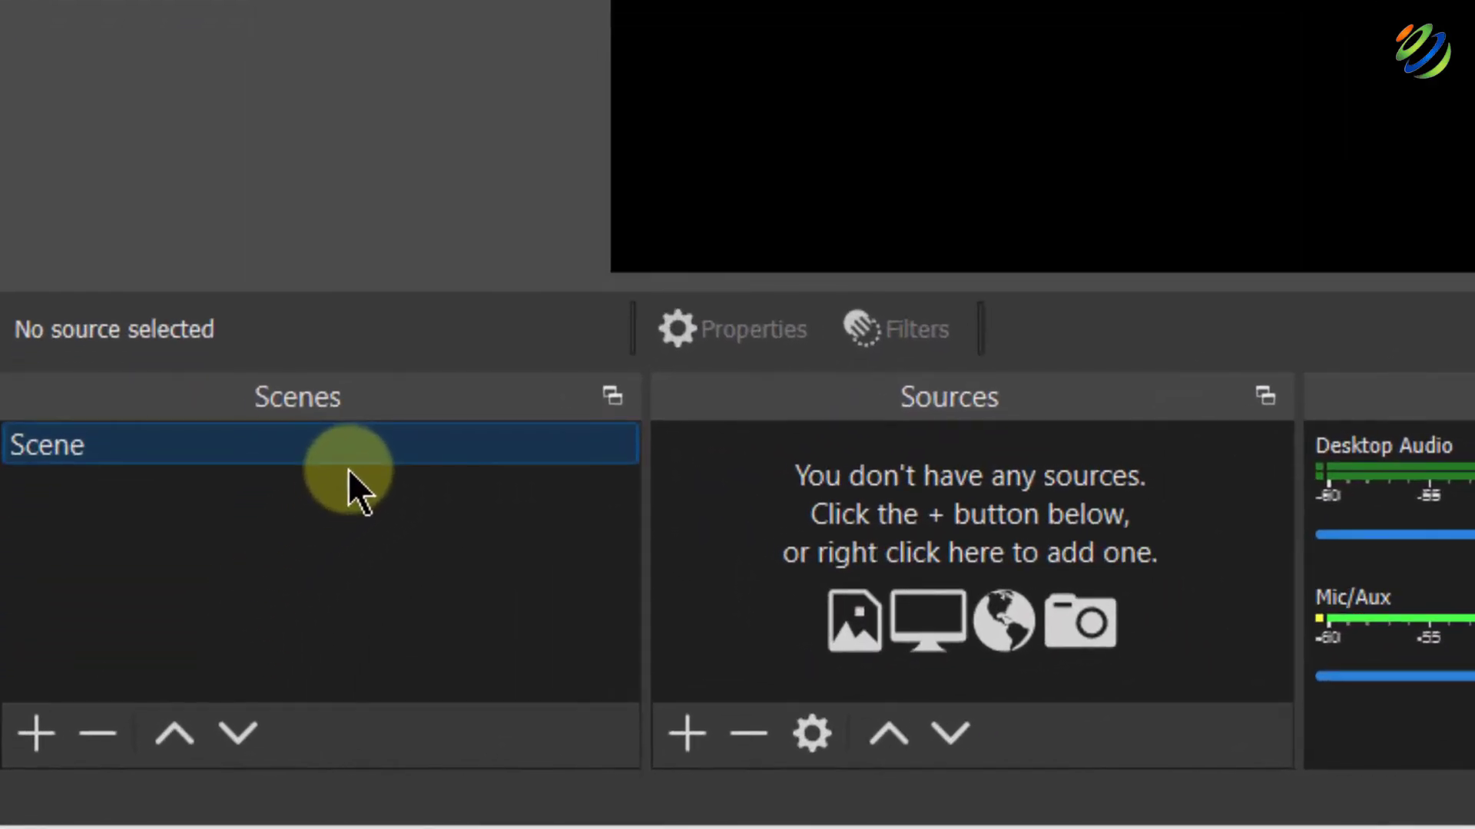
click(725, 507)
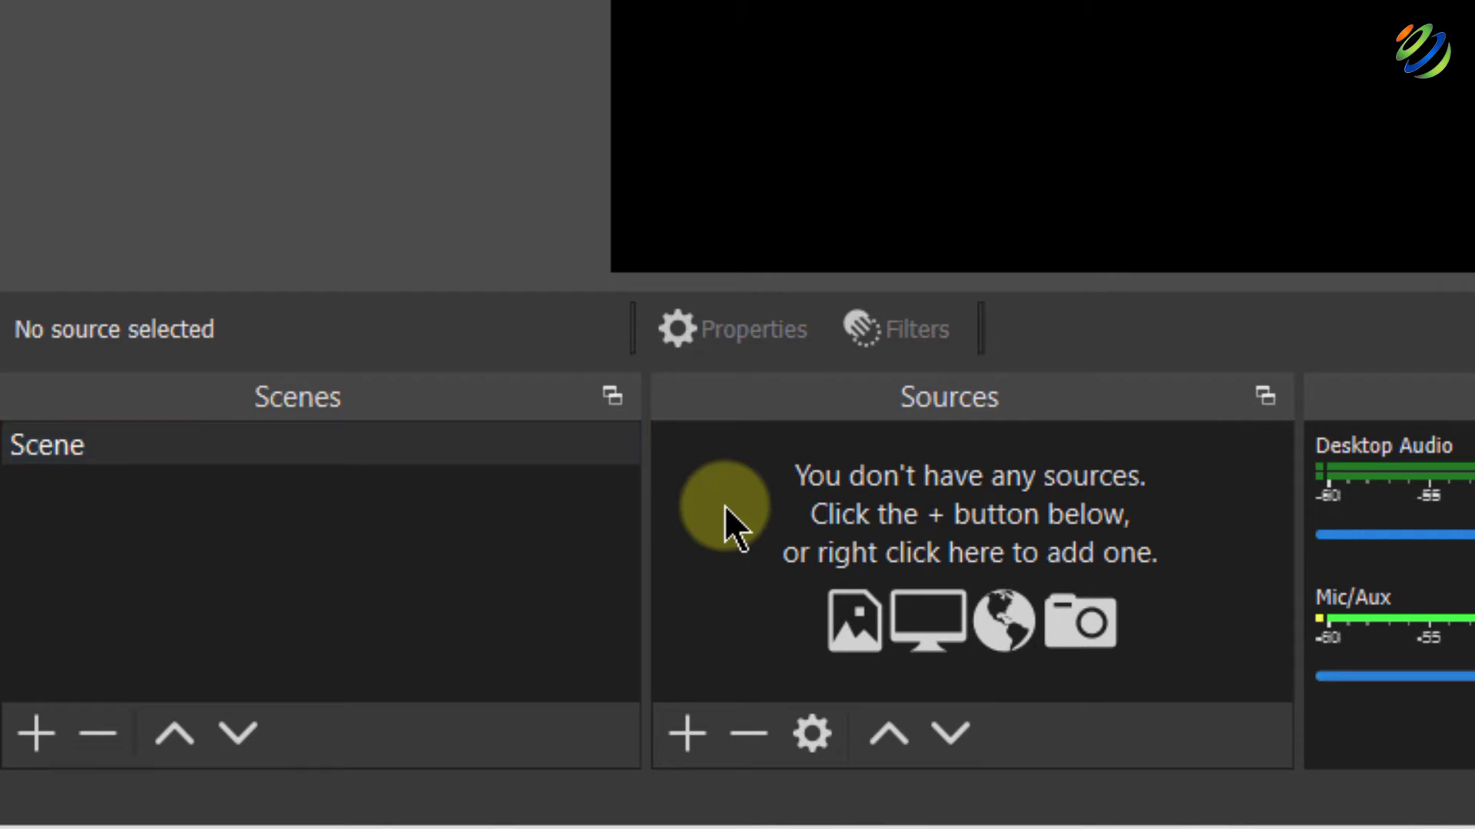
click(679, 728)
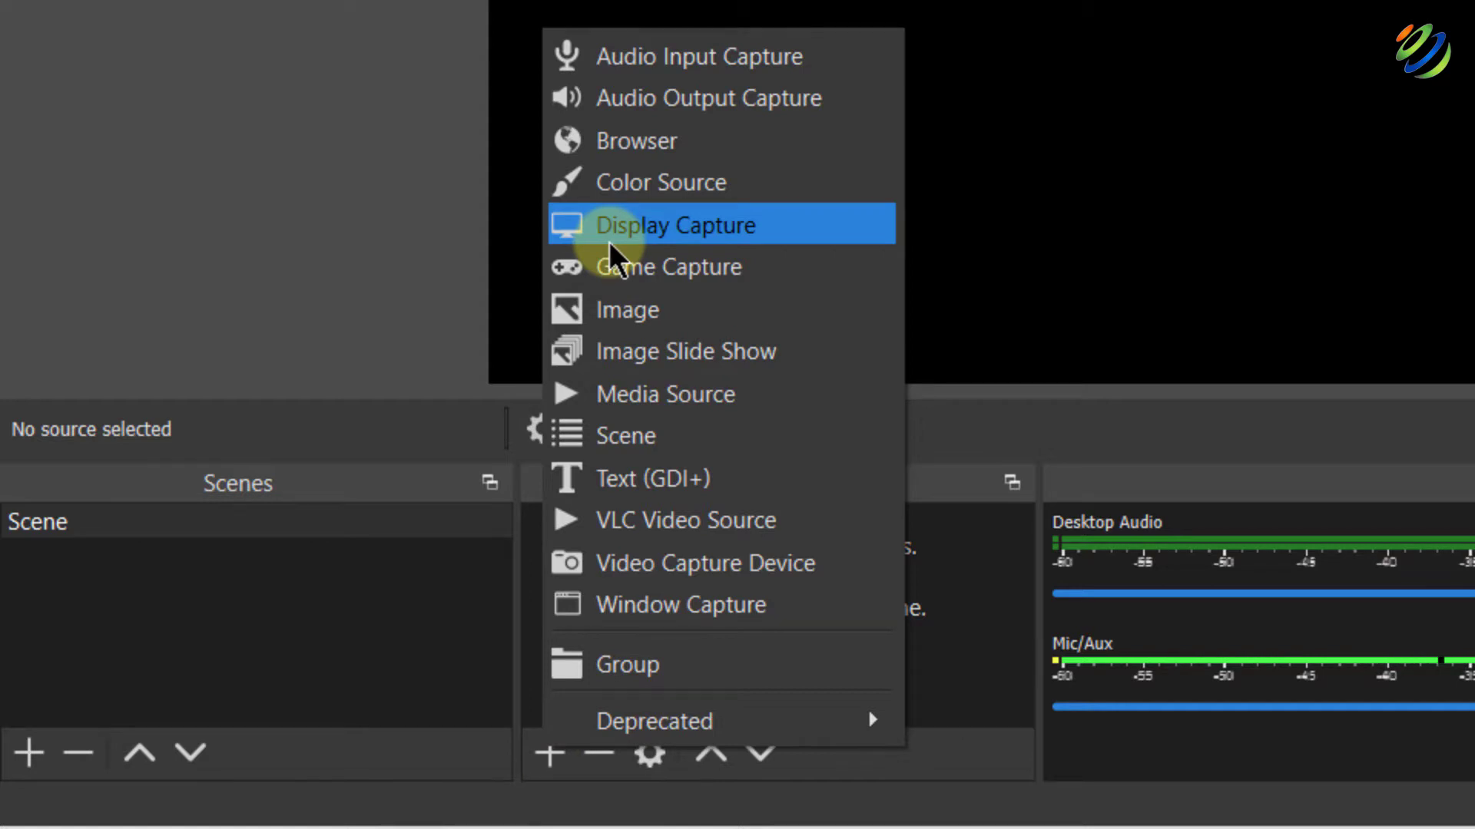
click(633, 247)
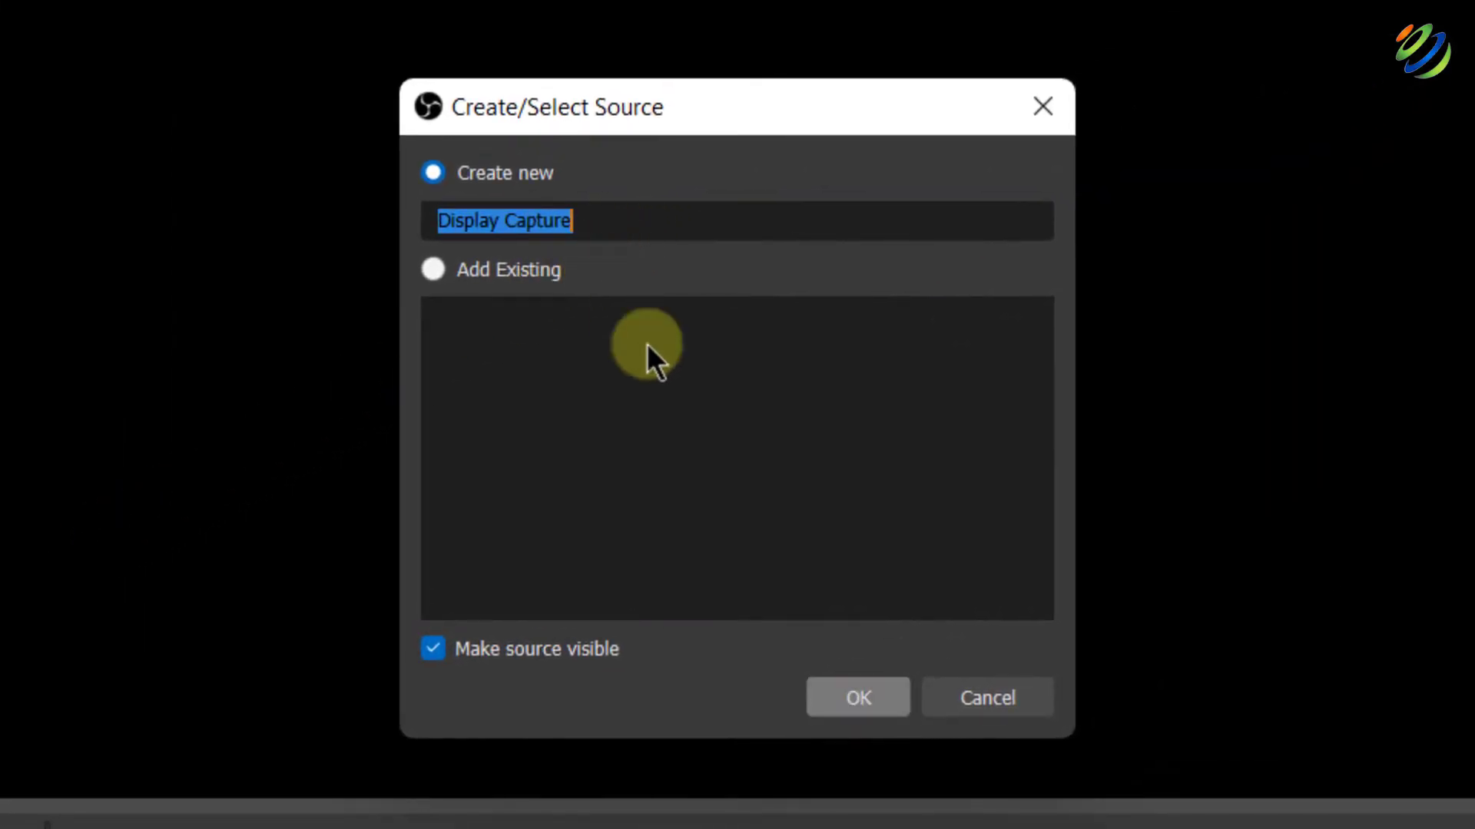
click(868, 704)
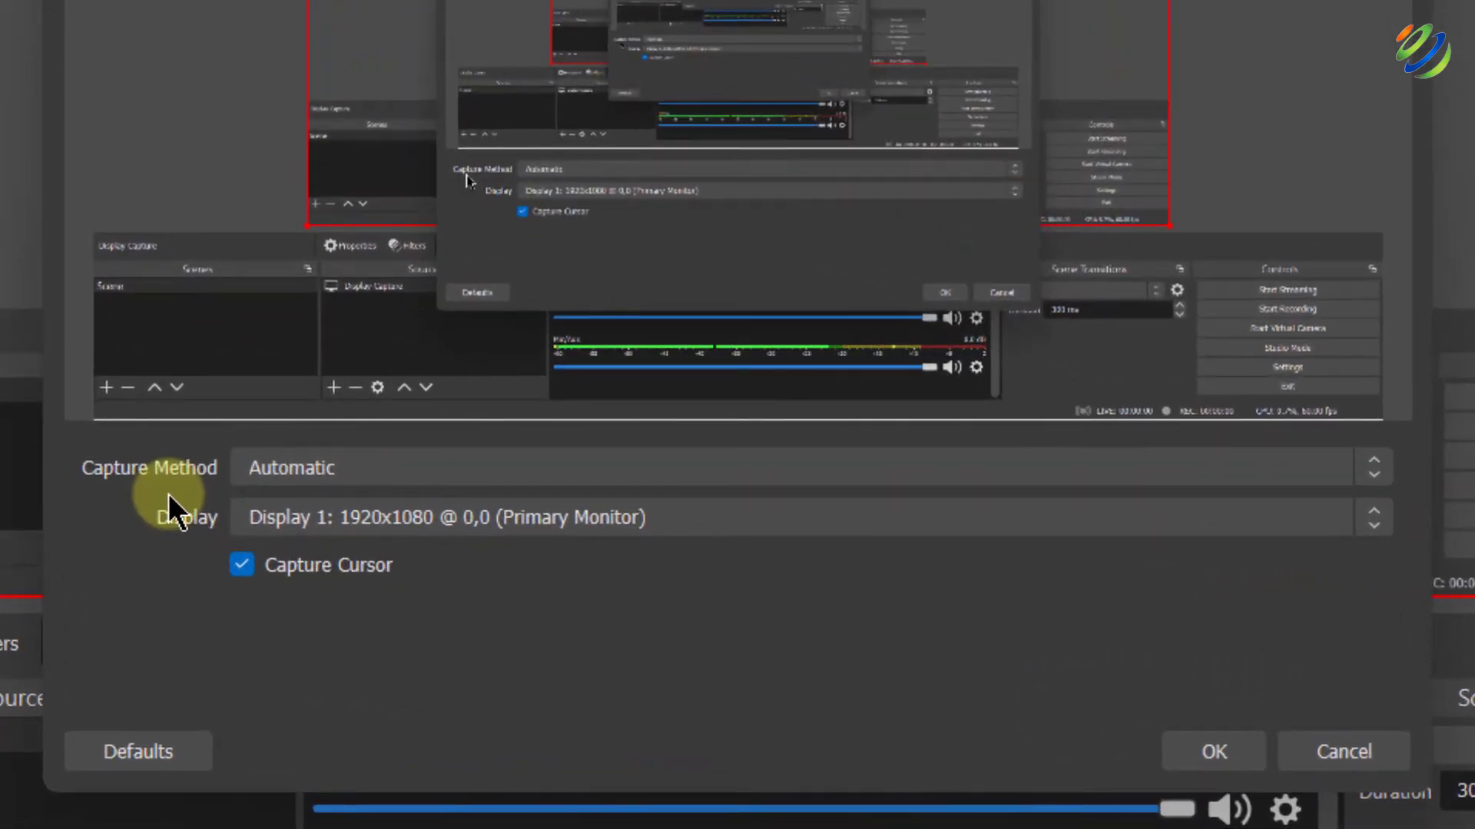
- Configure the display capture with the Automatic capture method and Display 1: 1920x1080 (Primary Monitor), and accept its properties
click(301, 467)
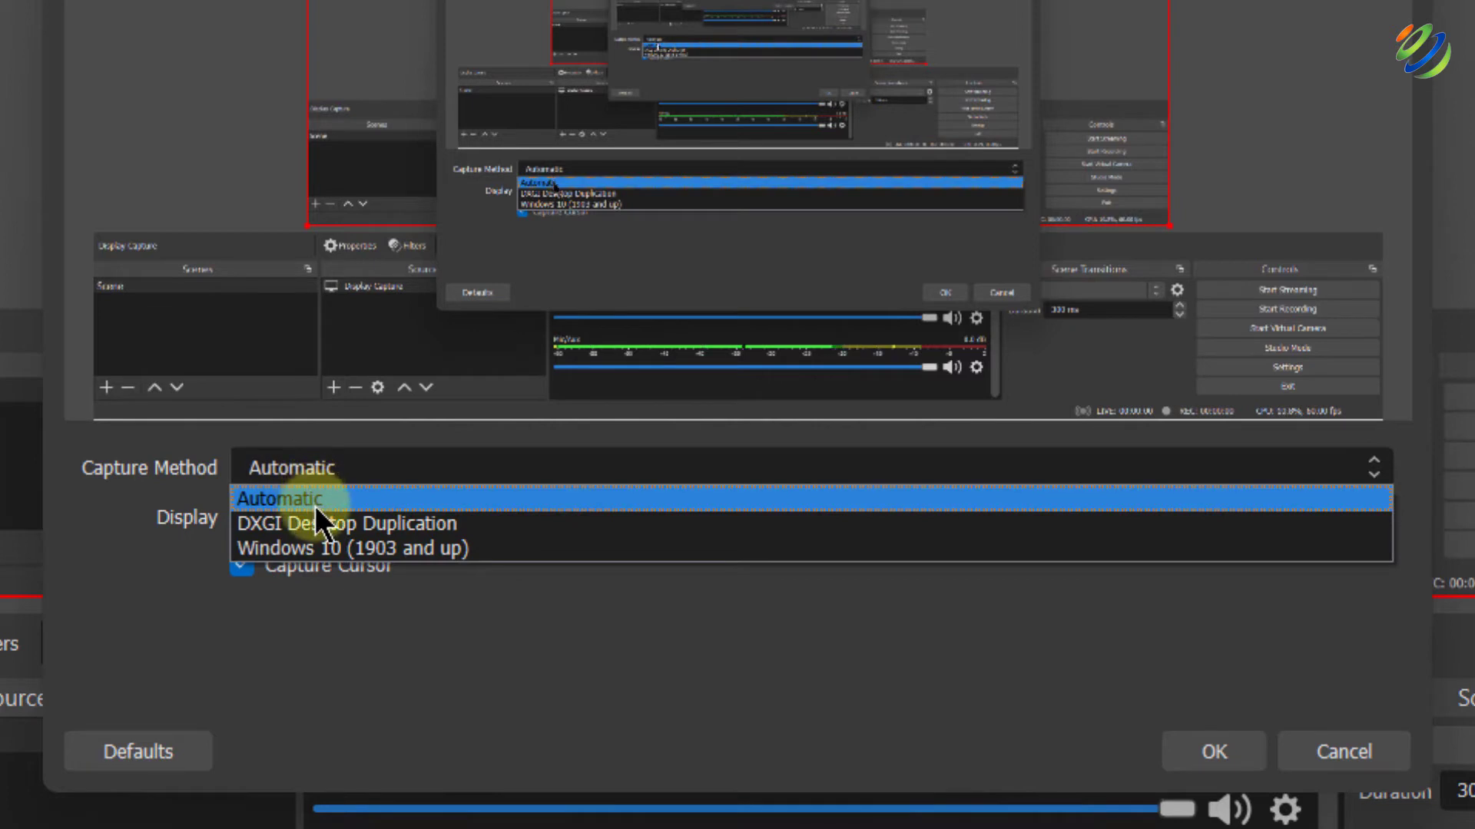
click(310, 505)
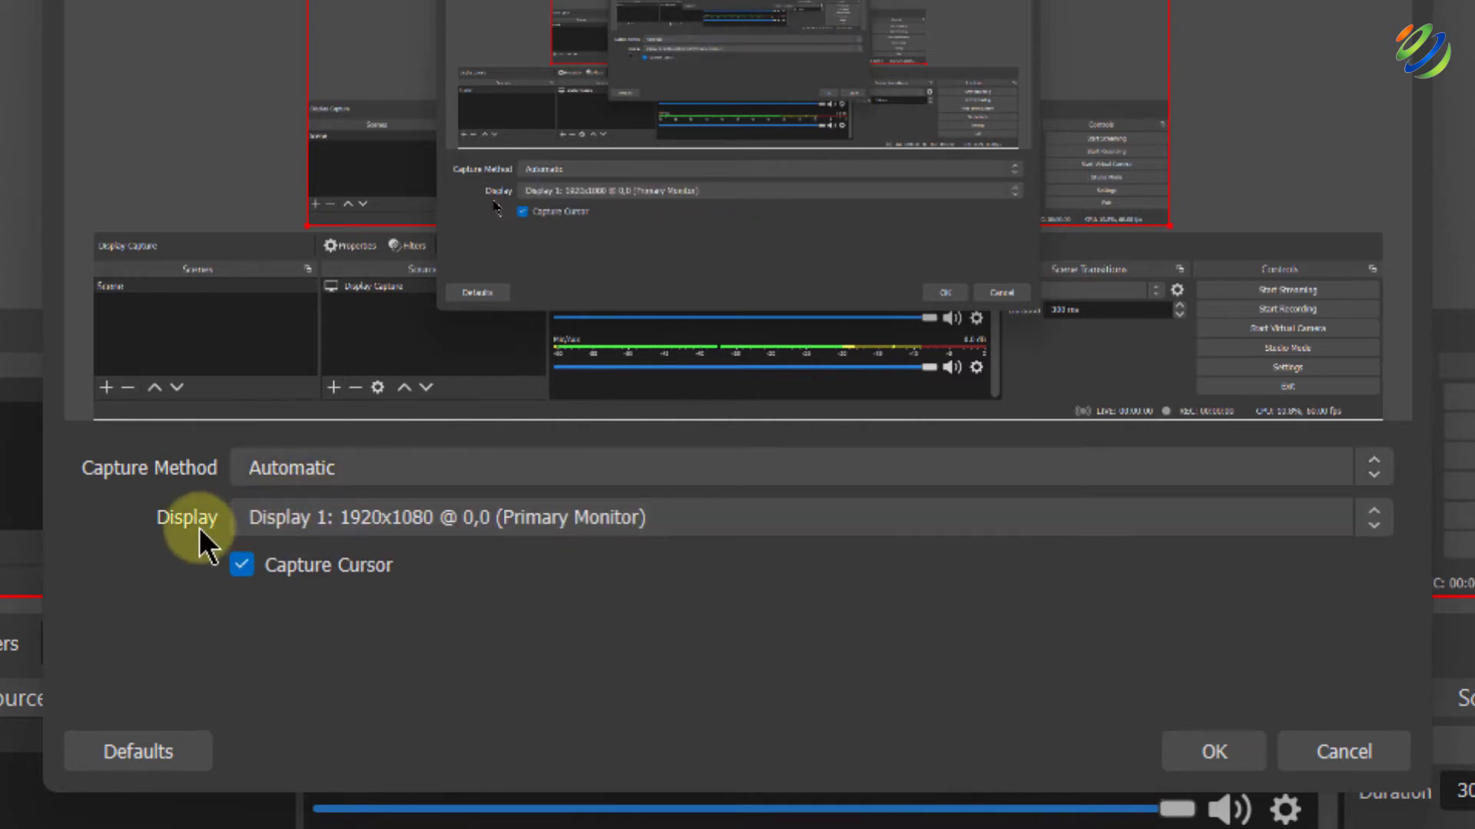
click(433, 521)
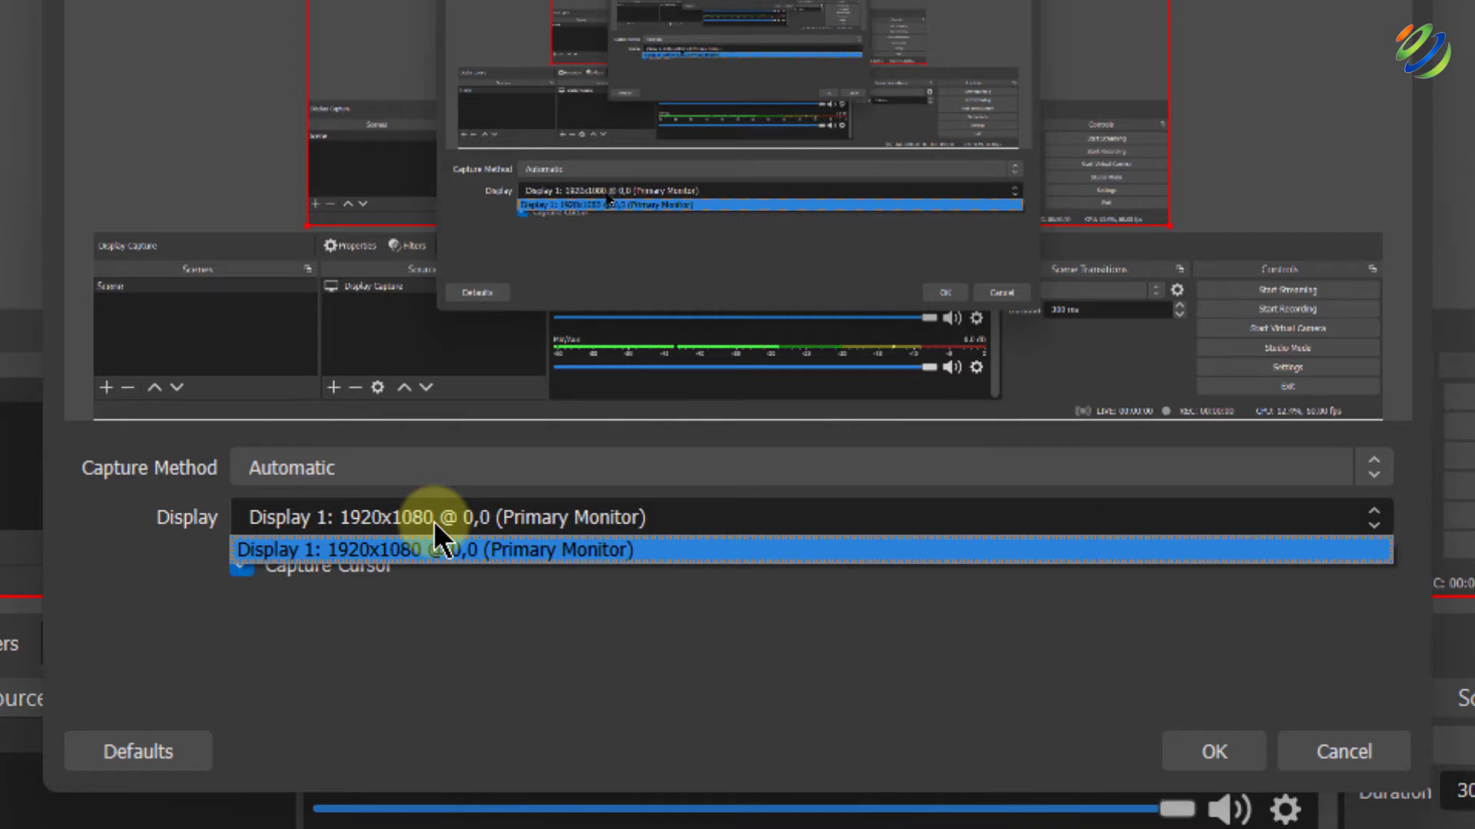
click(444, 550)
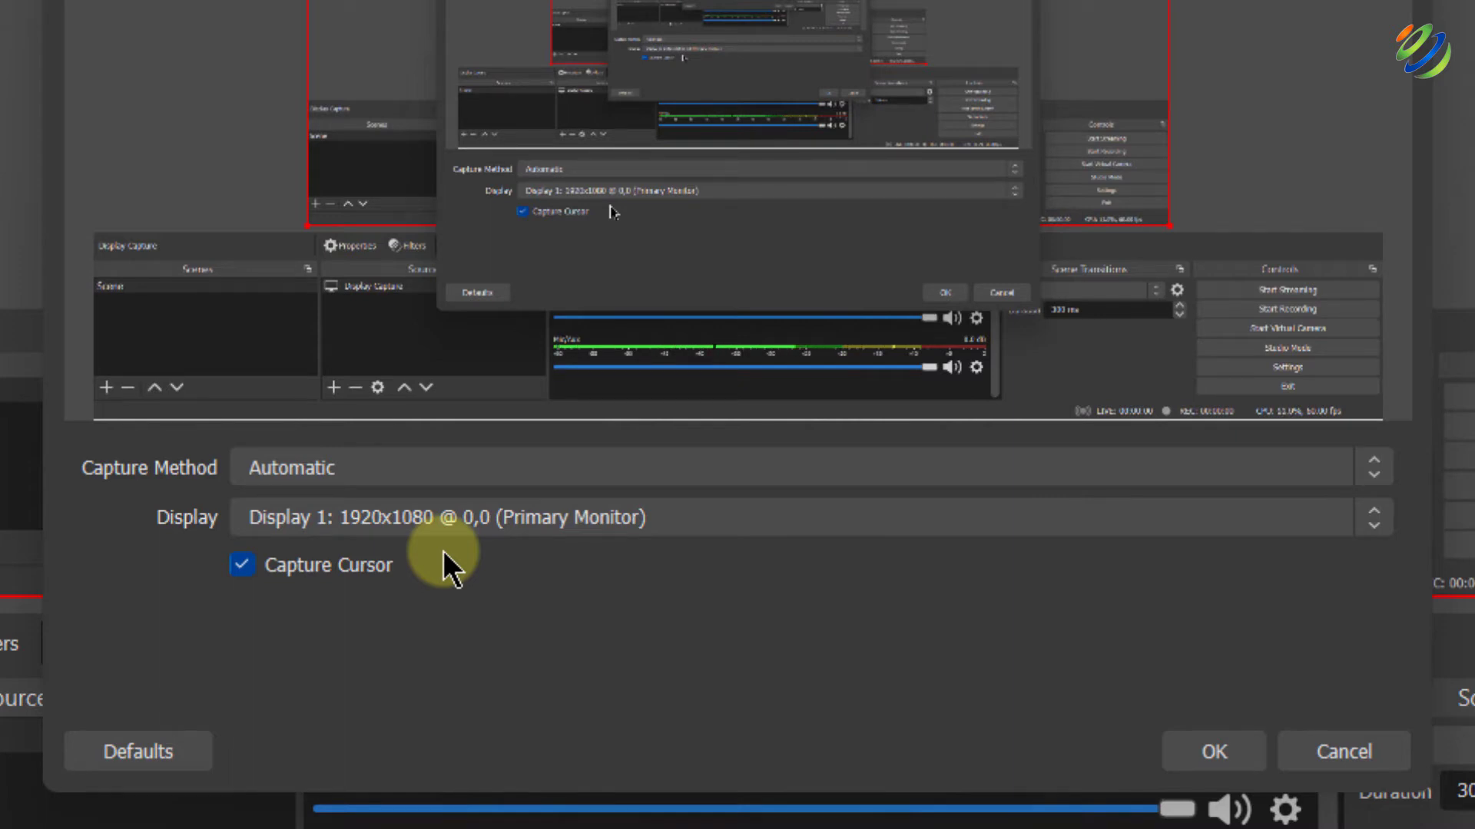
click(1258, 739)
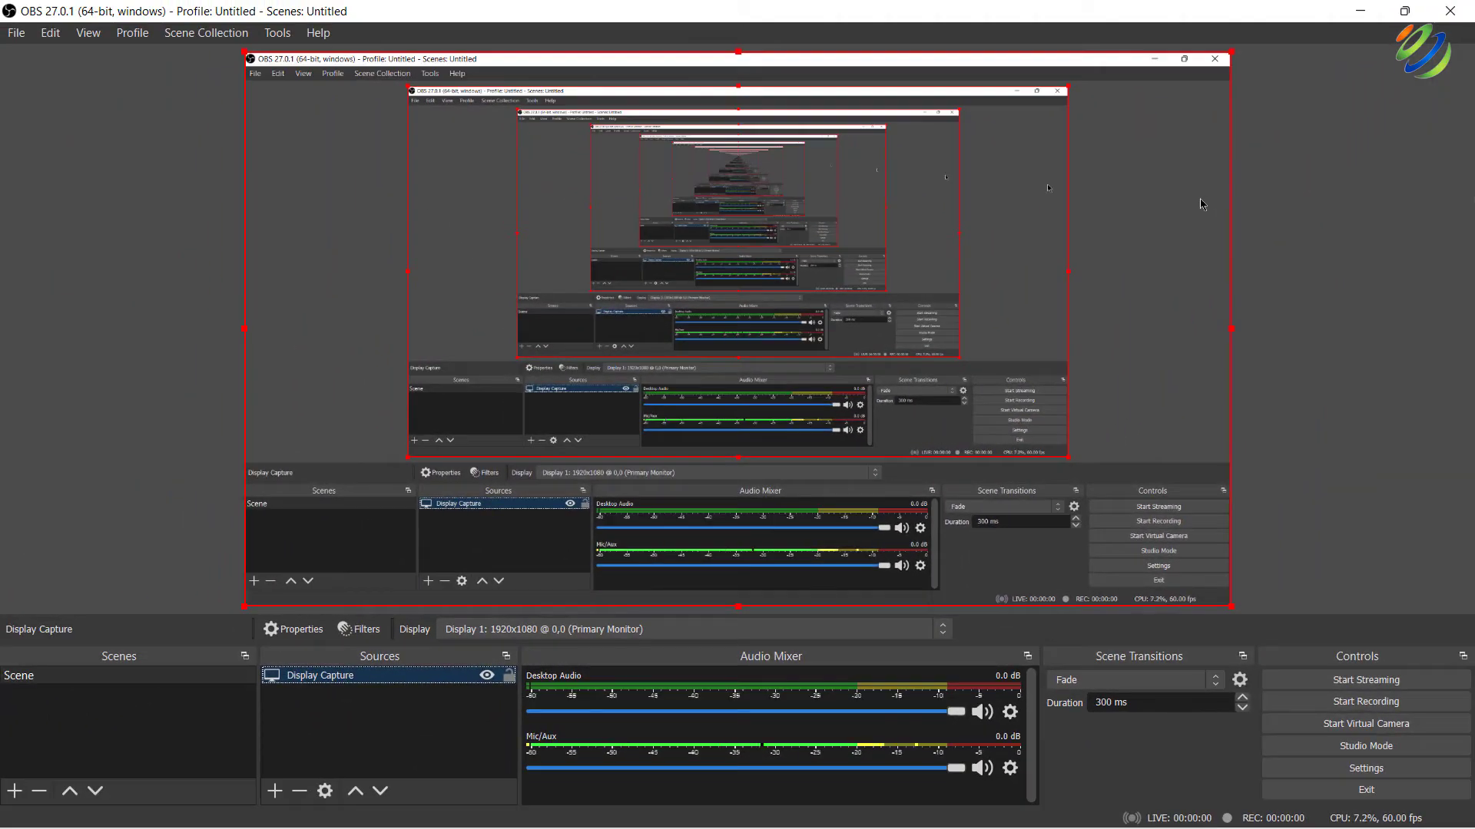
- Create a new visible source named Audio Output Capture in the scene
click(1200, 200)
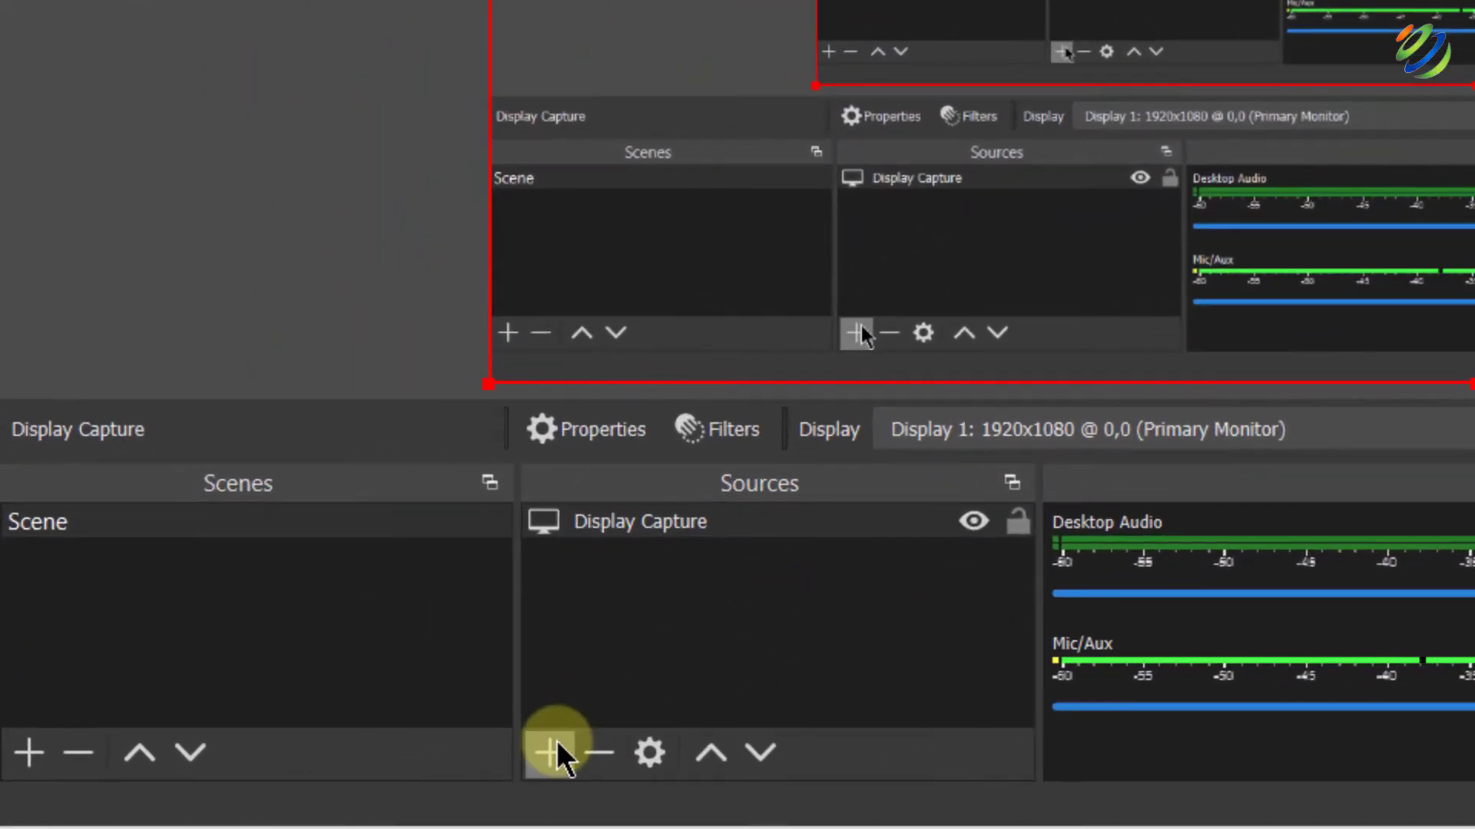
click(550, 751)
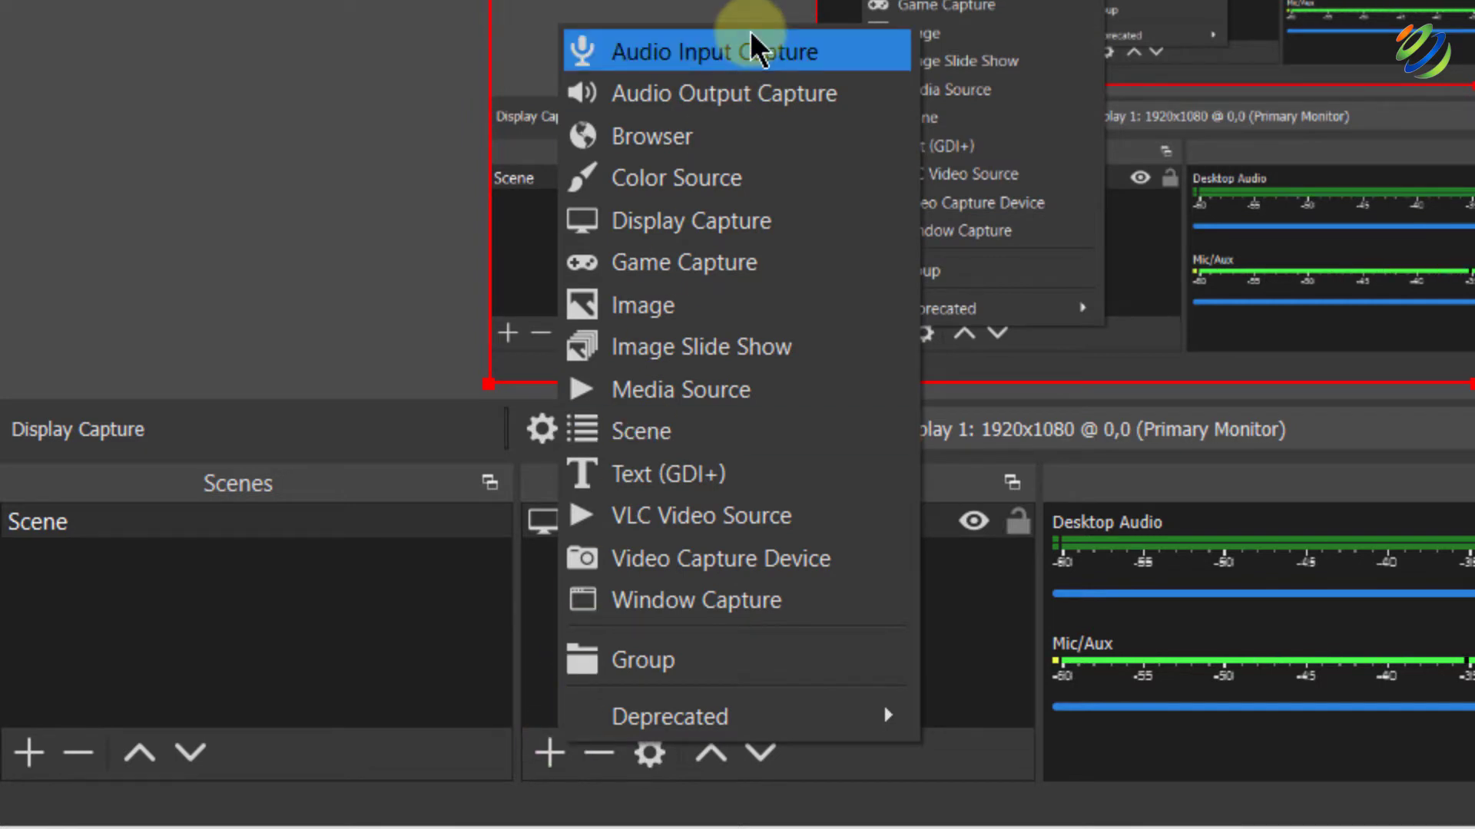
key(Down)
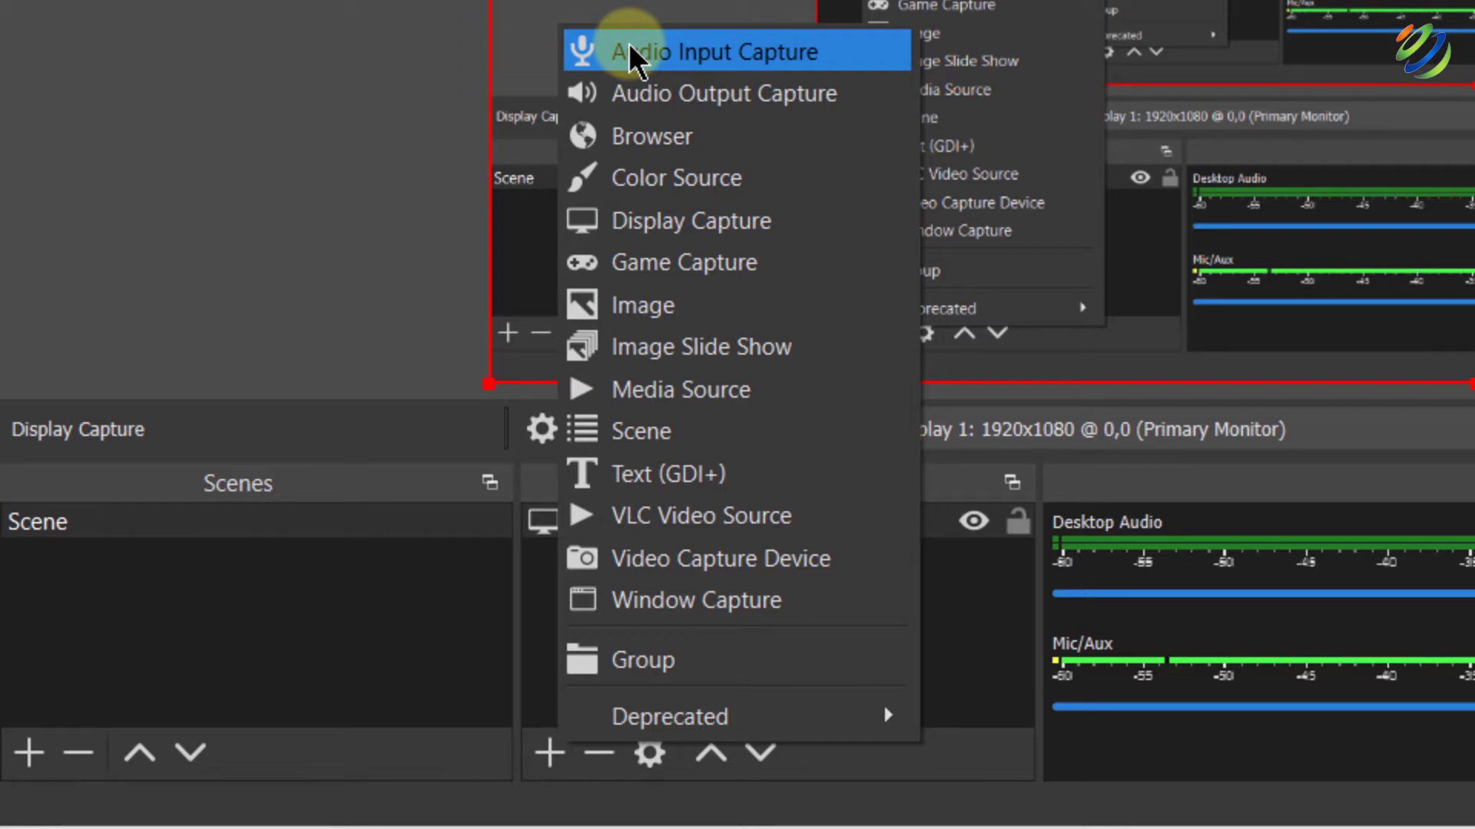
key(Down)
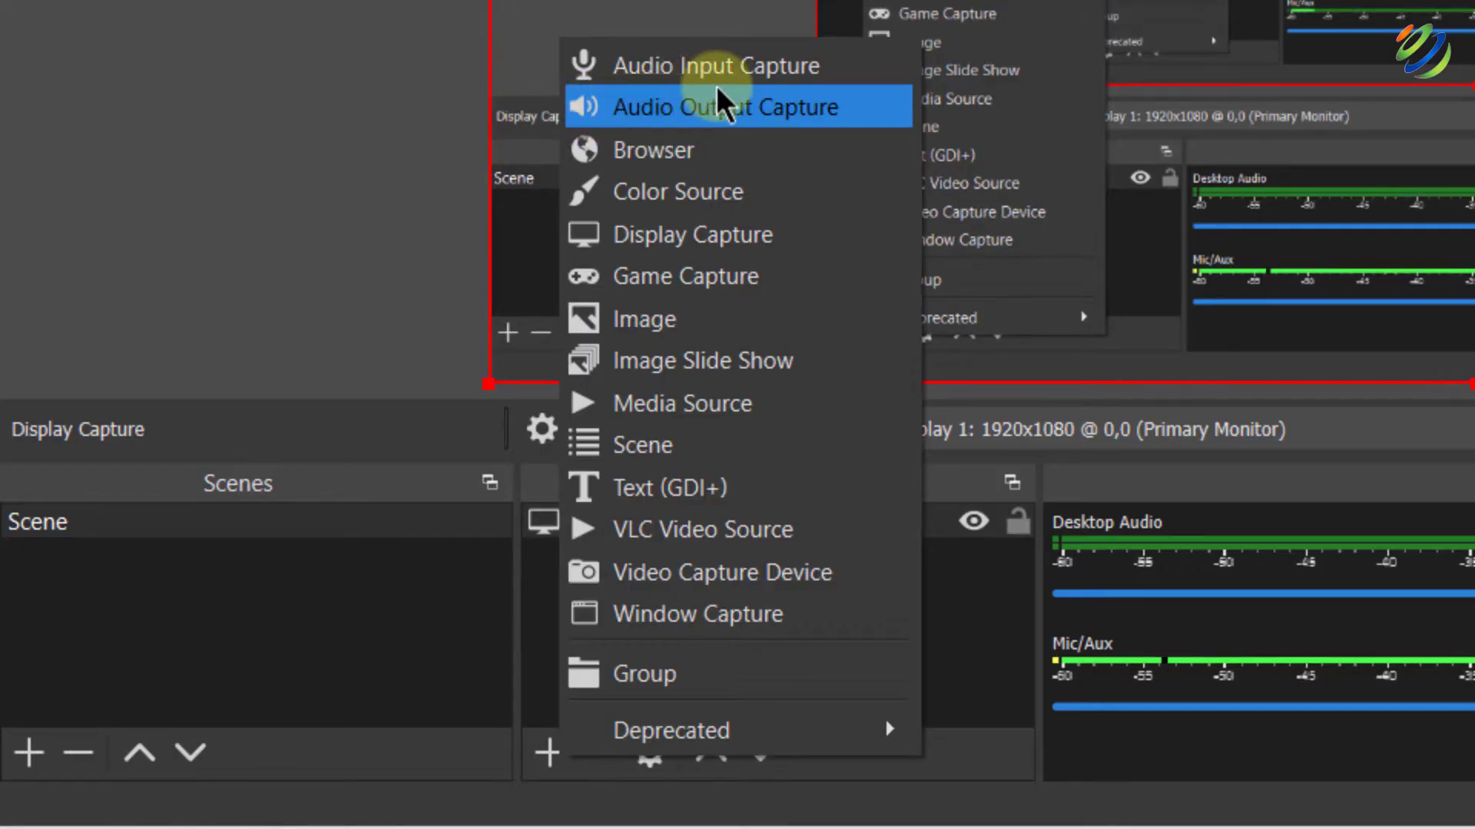
click(740, 98)
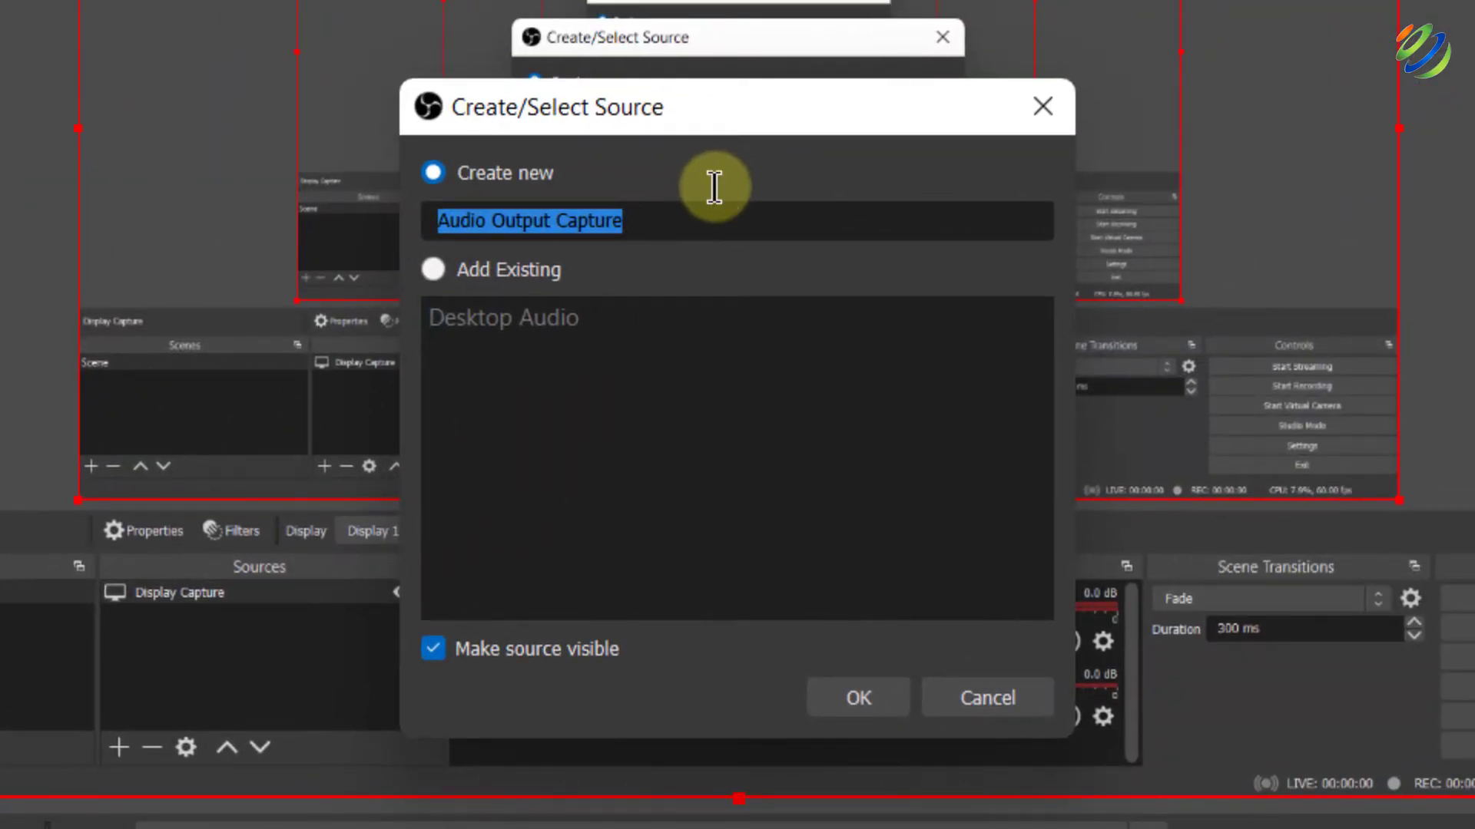
click(848, 696)
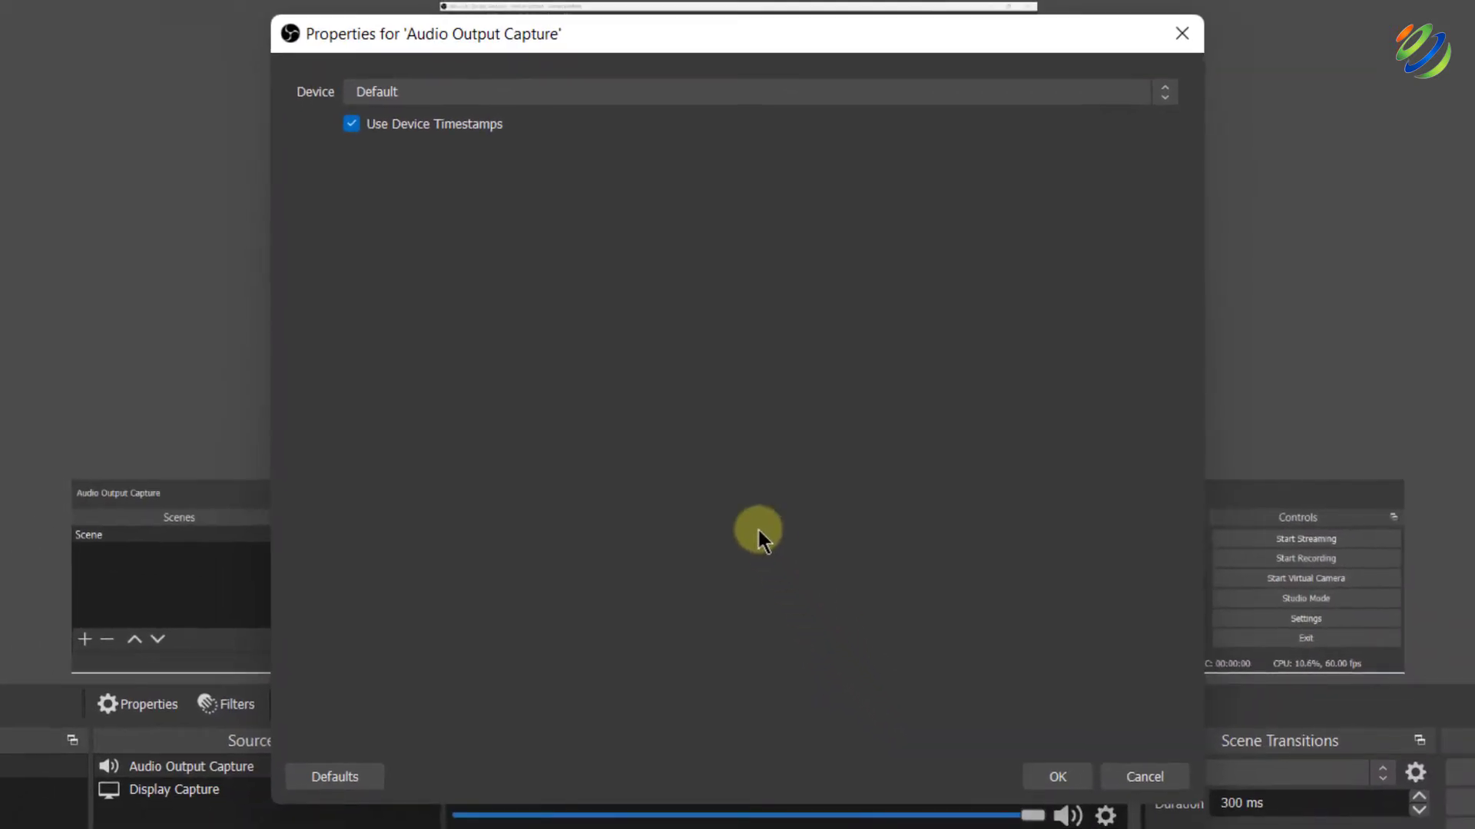
- Set the audio output capture's device to Speakers / Headphones (Realtek Audio), accept its properties, and select the source
click(431, 83)
key(Down)
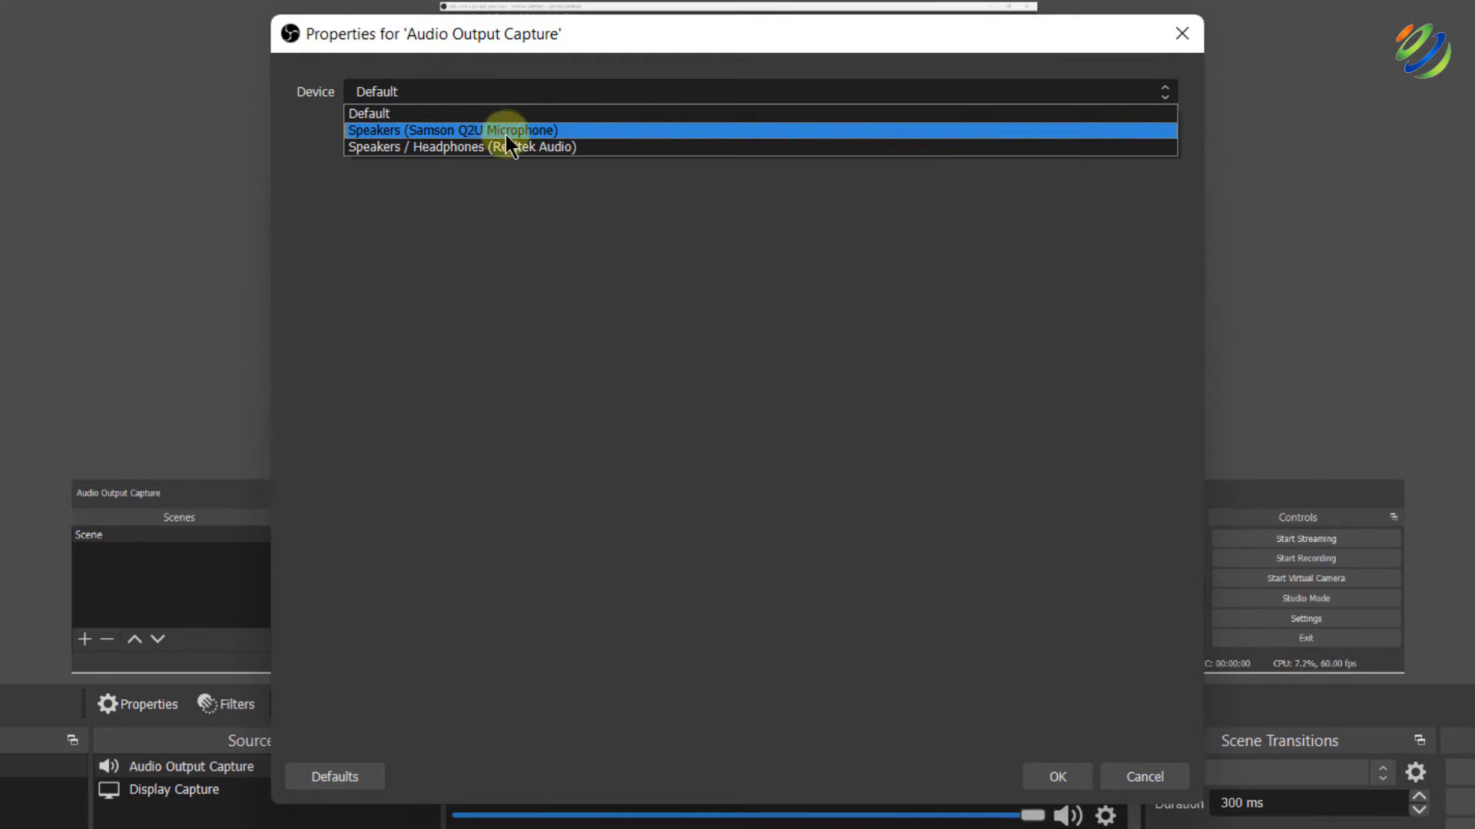
click(426, 146)
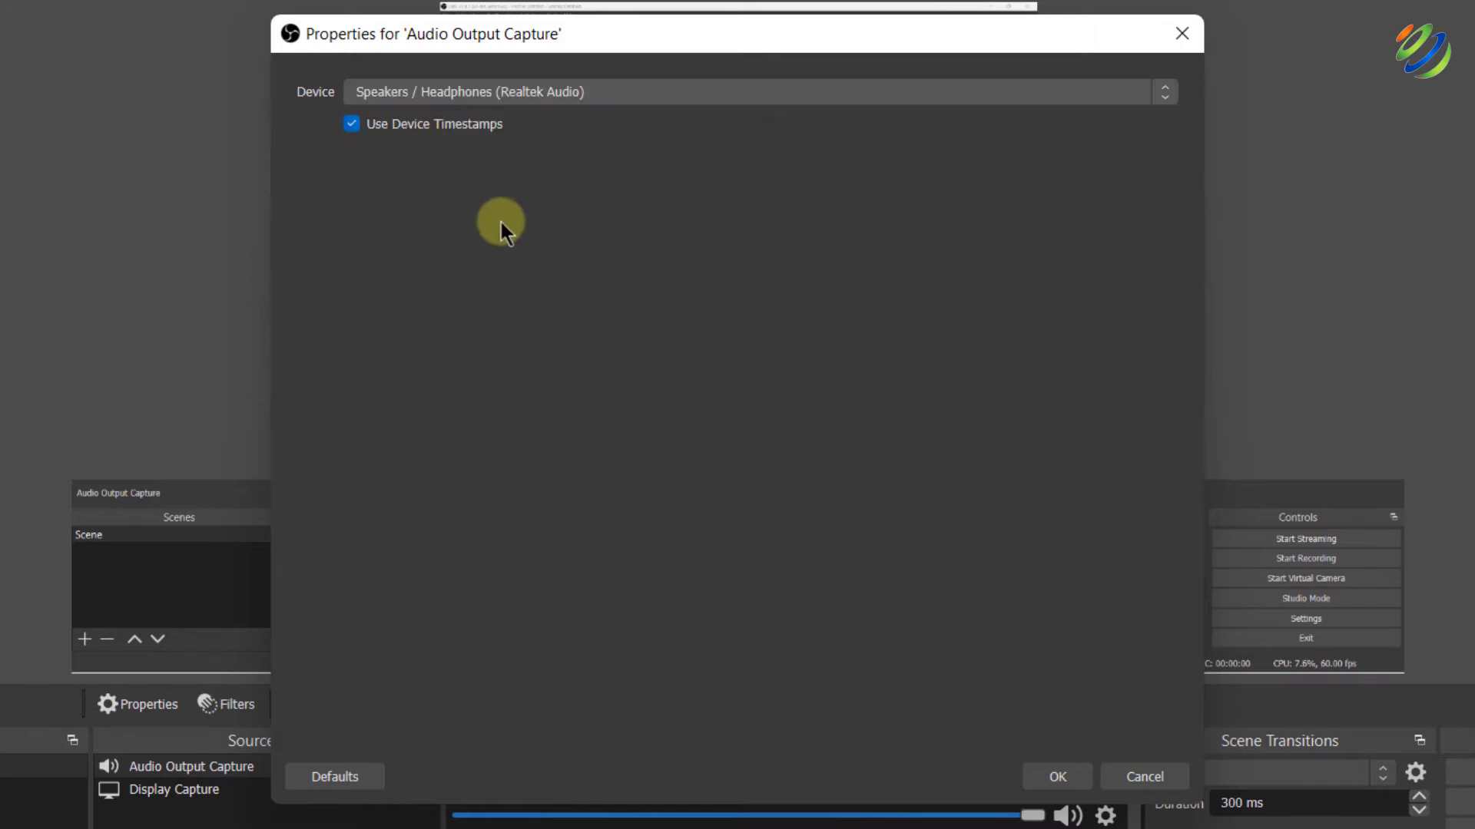
click(1060, 778)
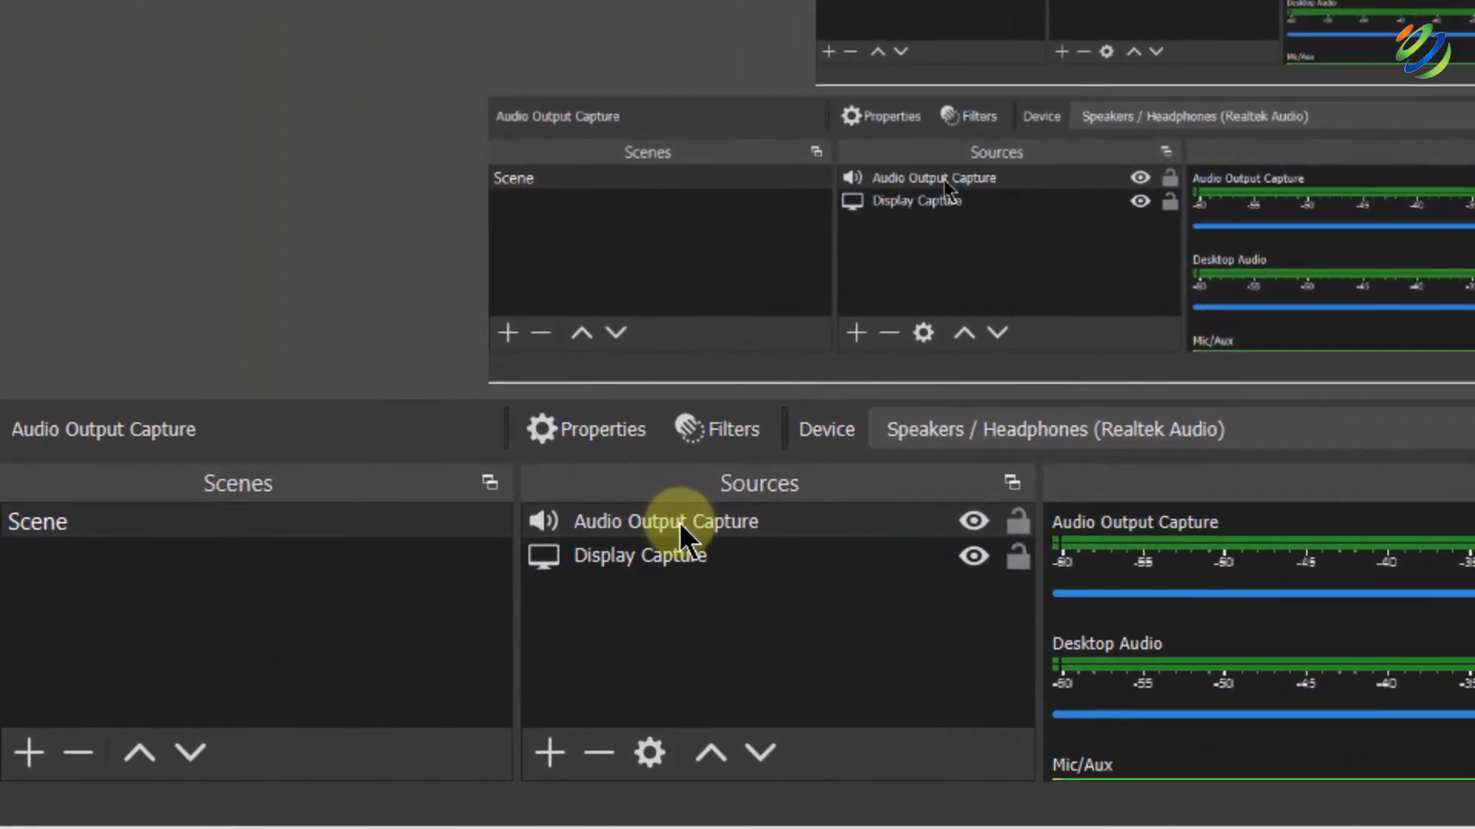
click(618, 550)
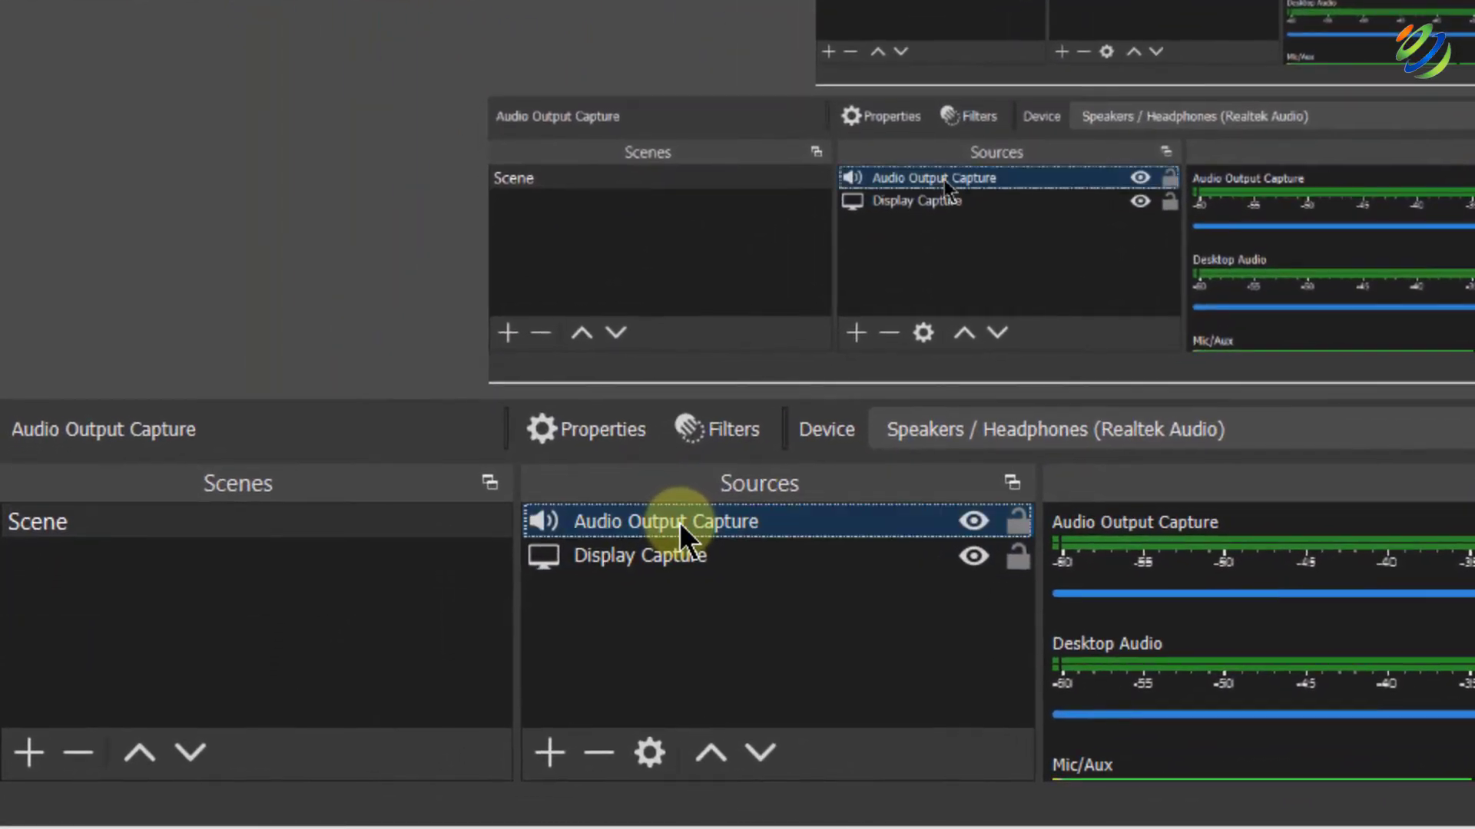
- Create a new visible Audio Input Capture source that uses the device Microphone (Samson Q2U Microphone)
click(559, 749)
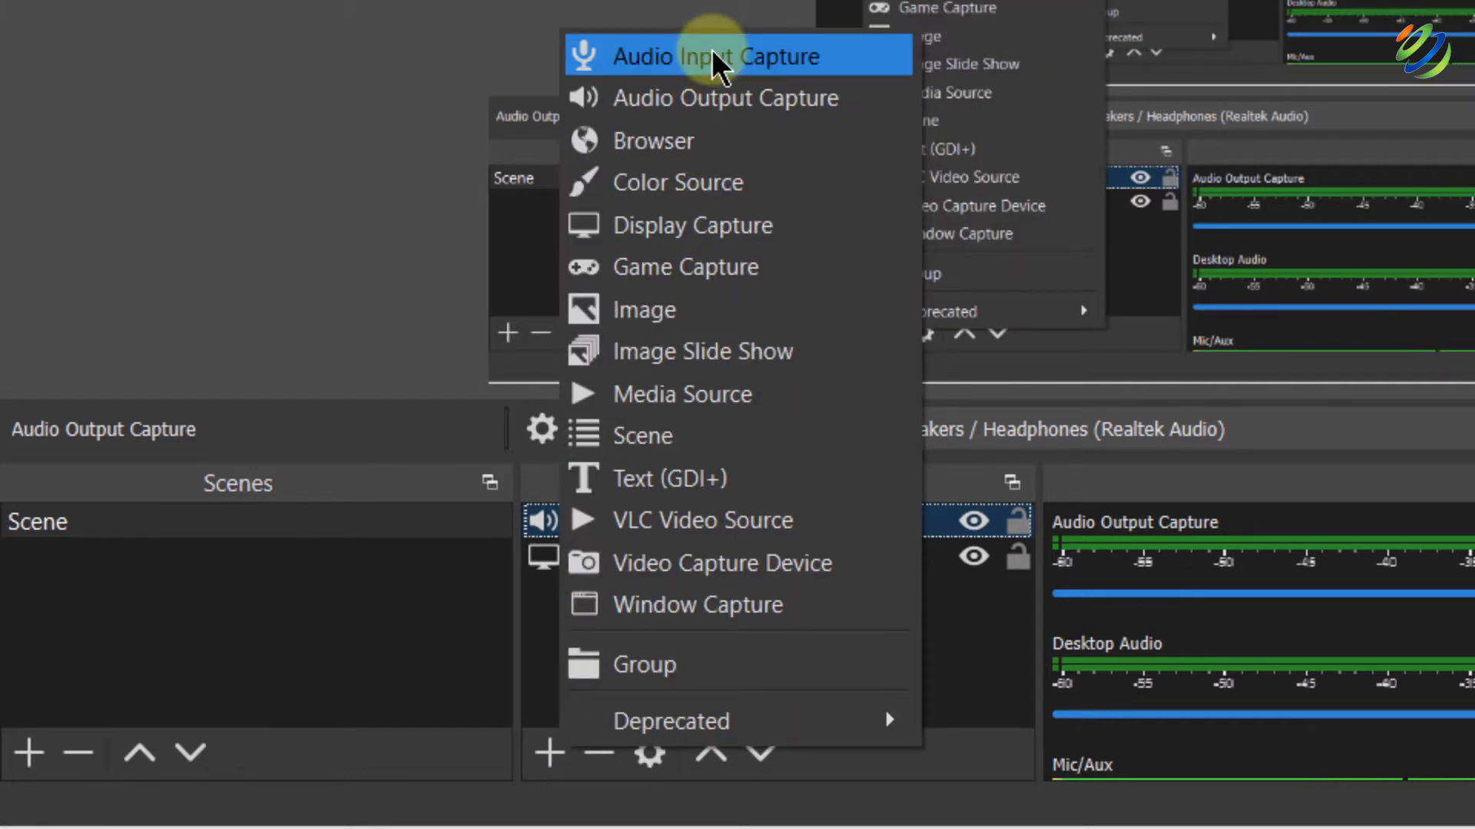
click(713, 61)
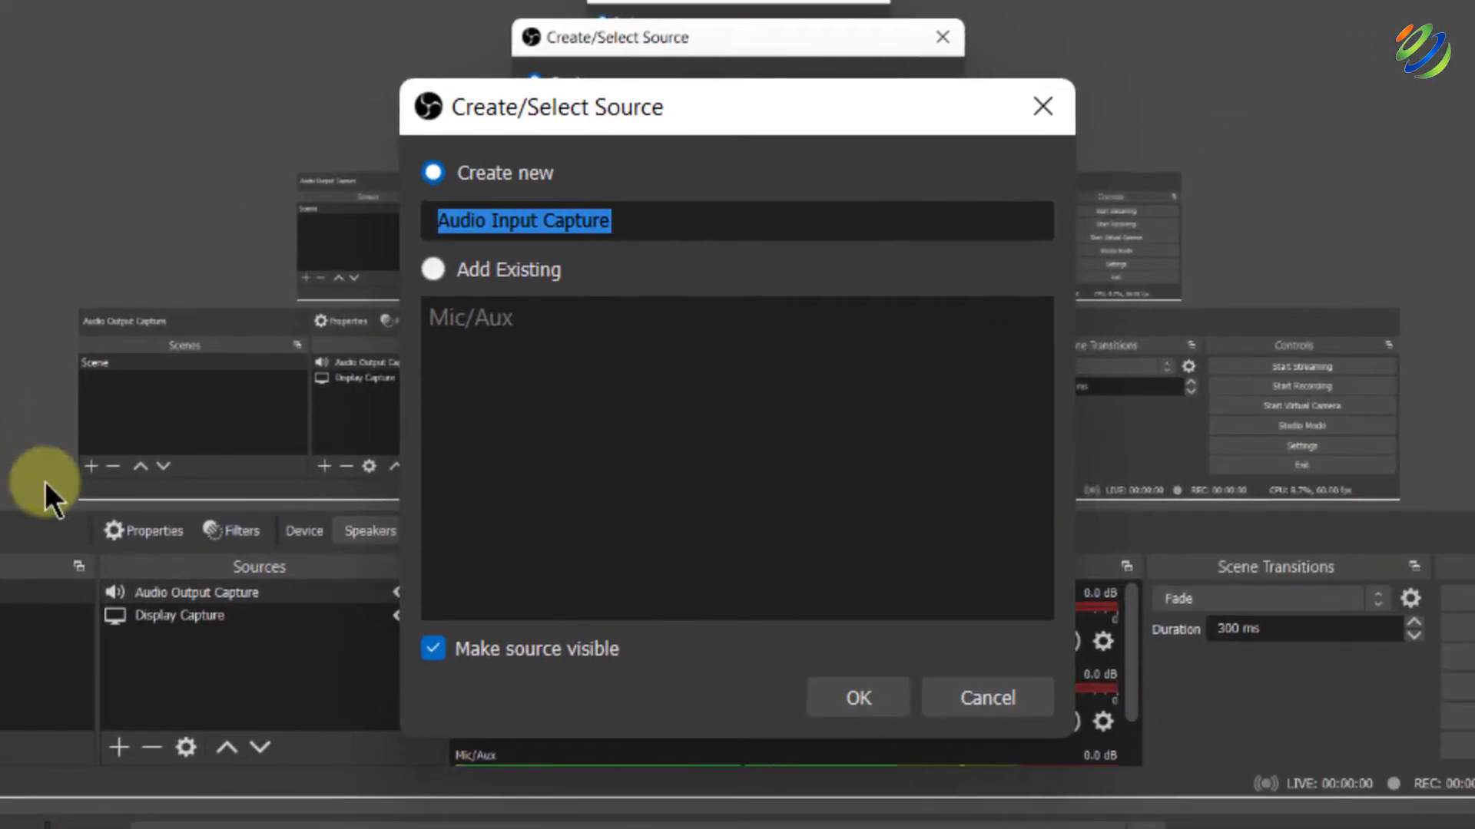
click(857, 696)
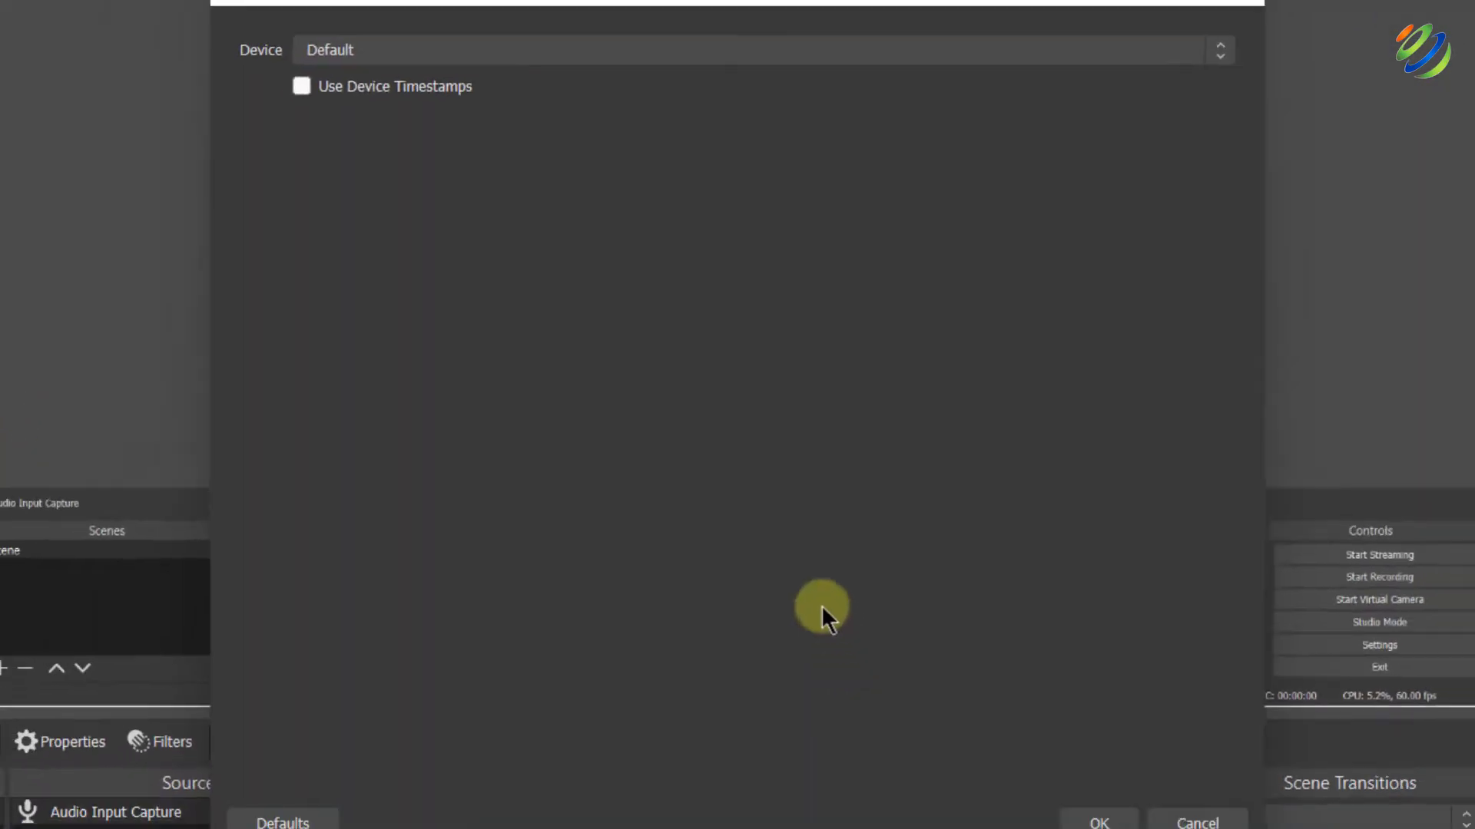
click(518, 52)
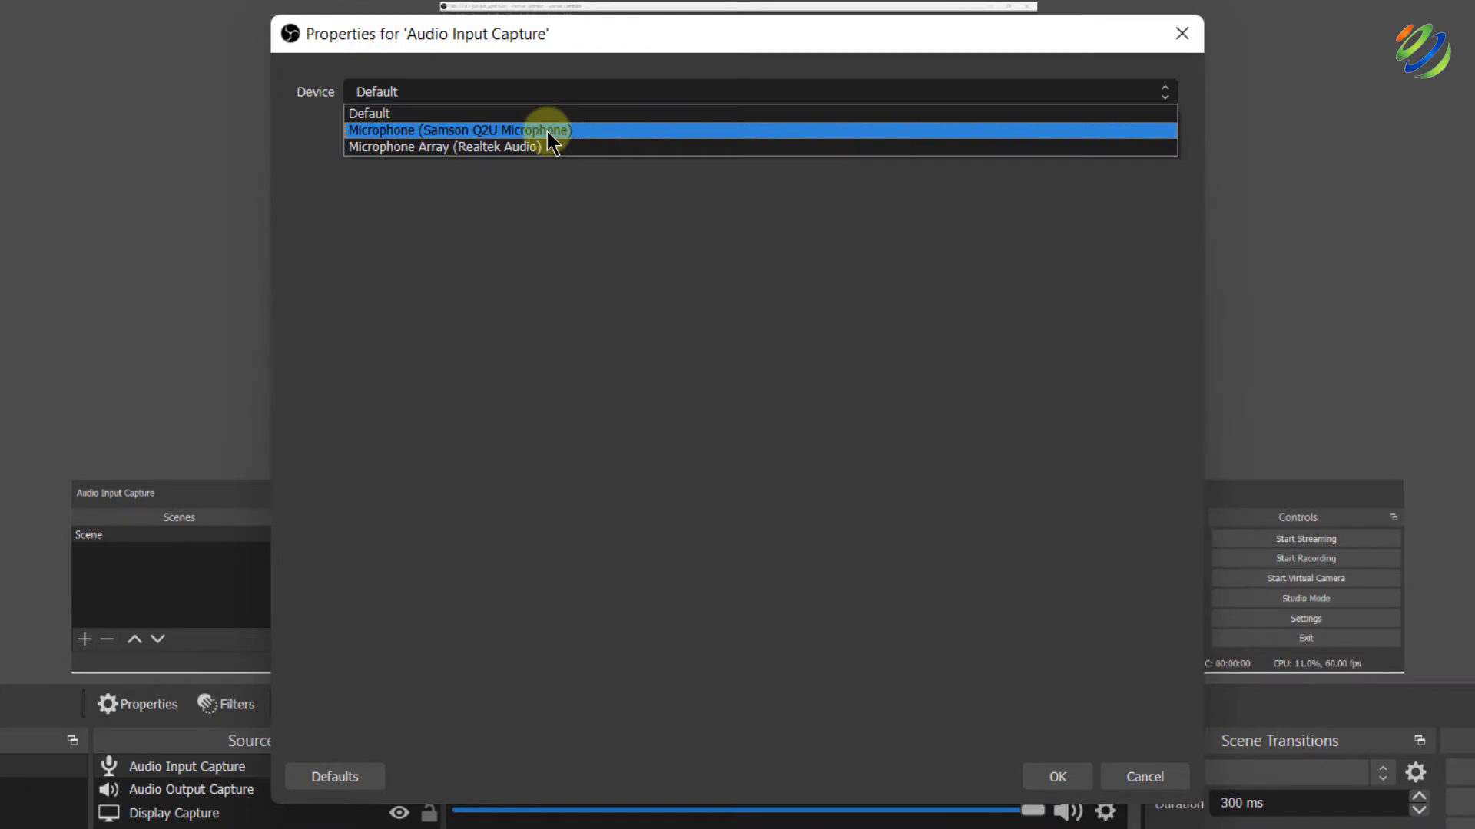
click(547, 132)
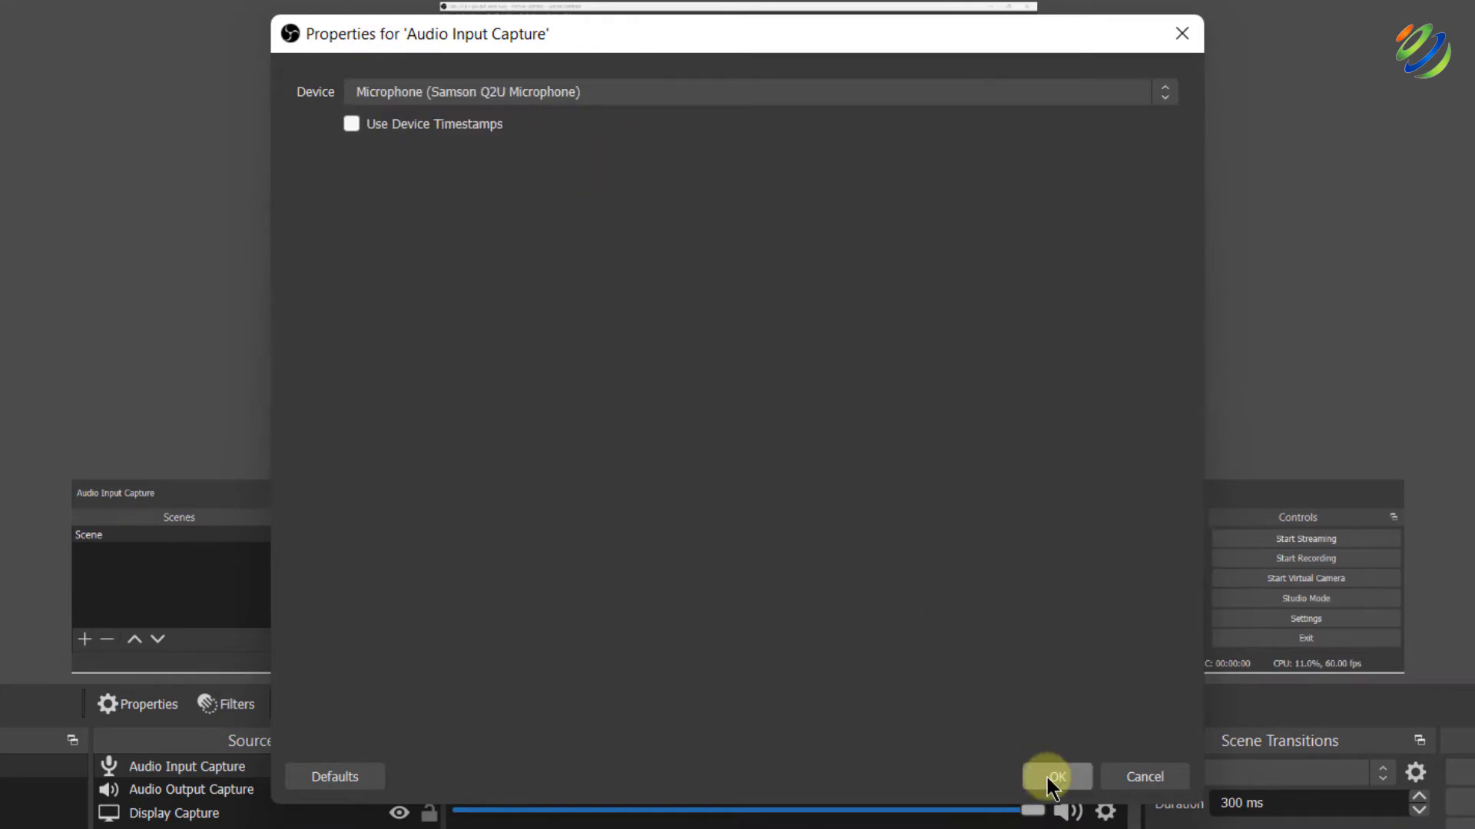
click(1051, 778)
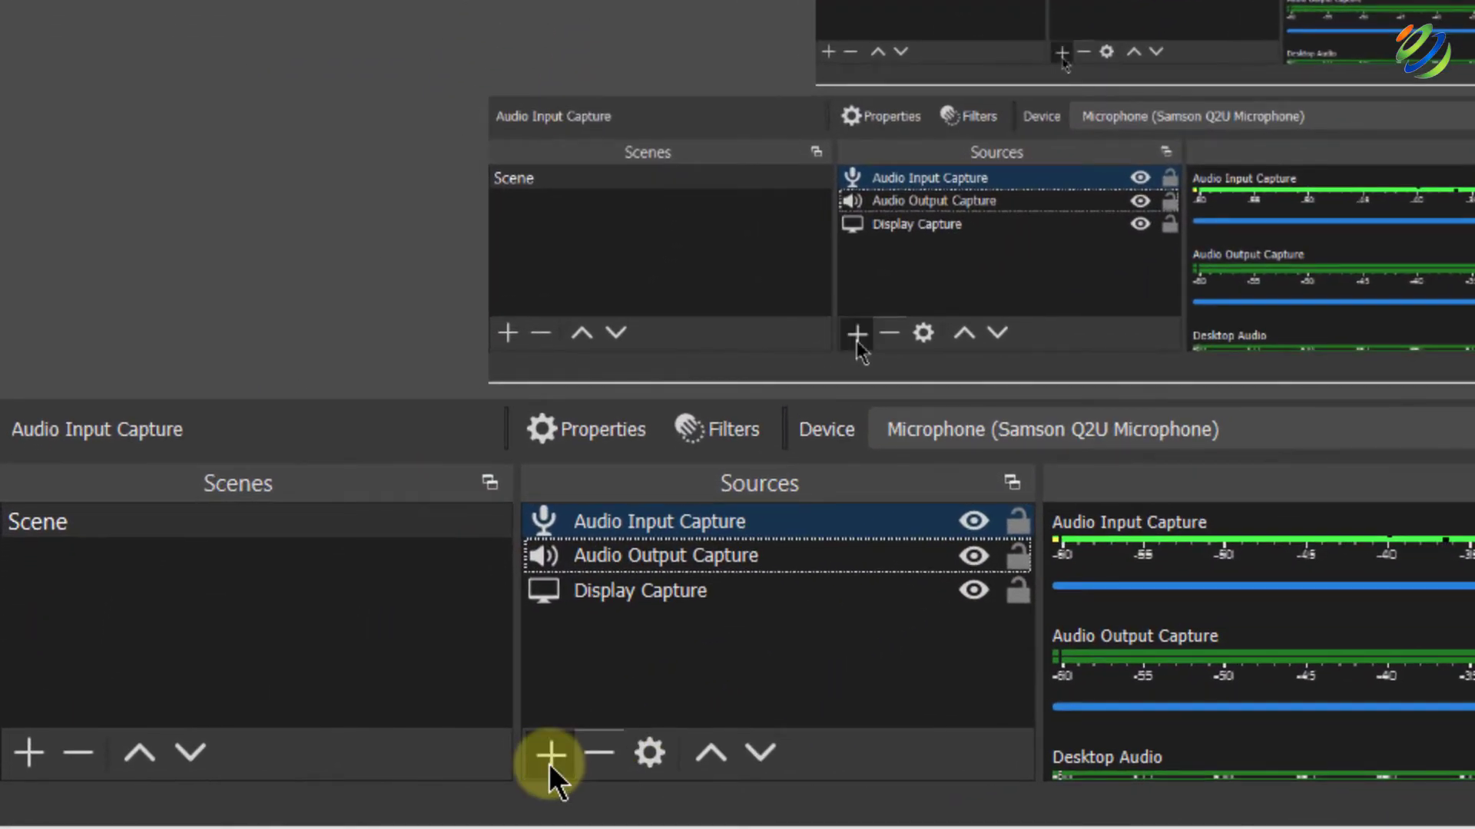
- Create a new visible source named Image and load download.png from the Pictures folder into it
click(550, 757)
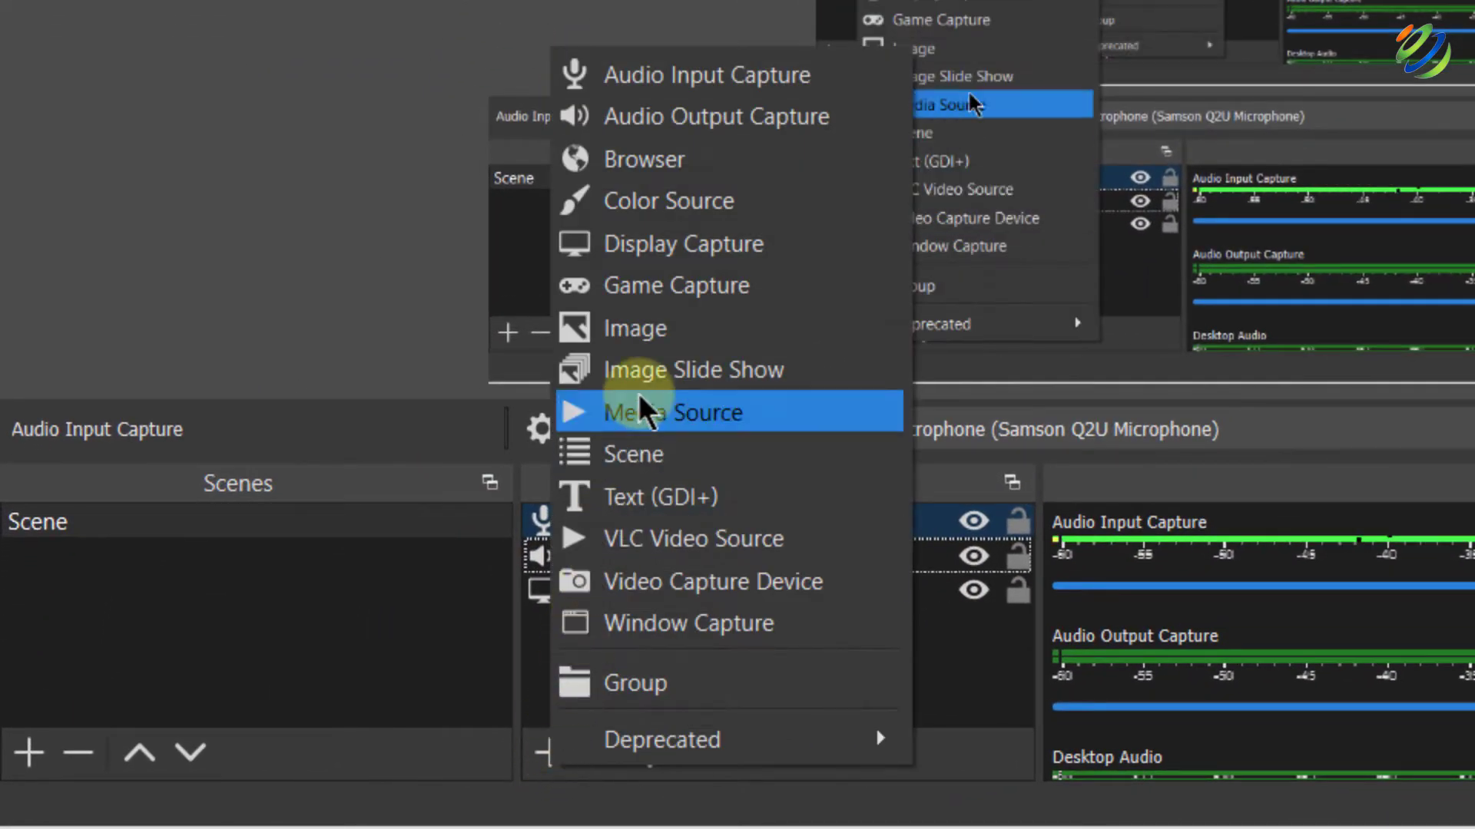
click(654, 332)
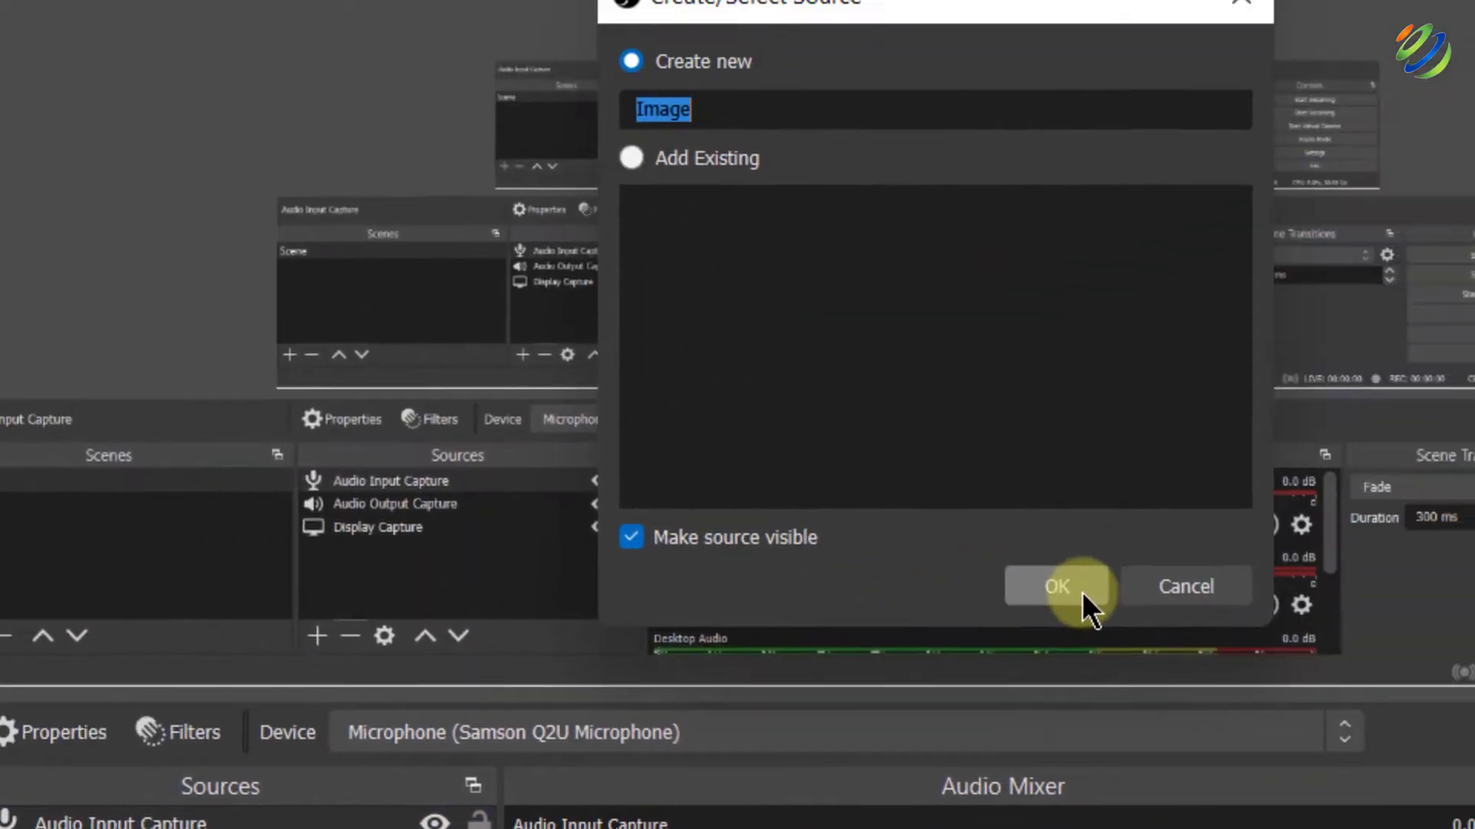
click(1080, 599)
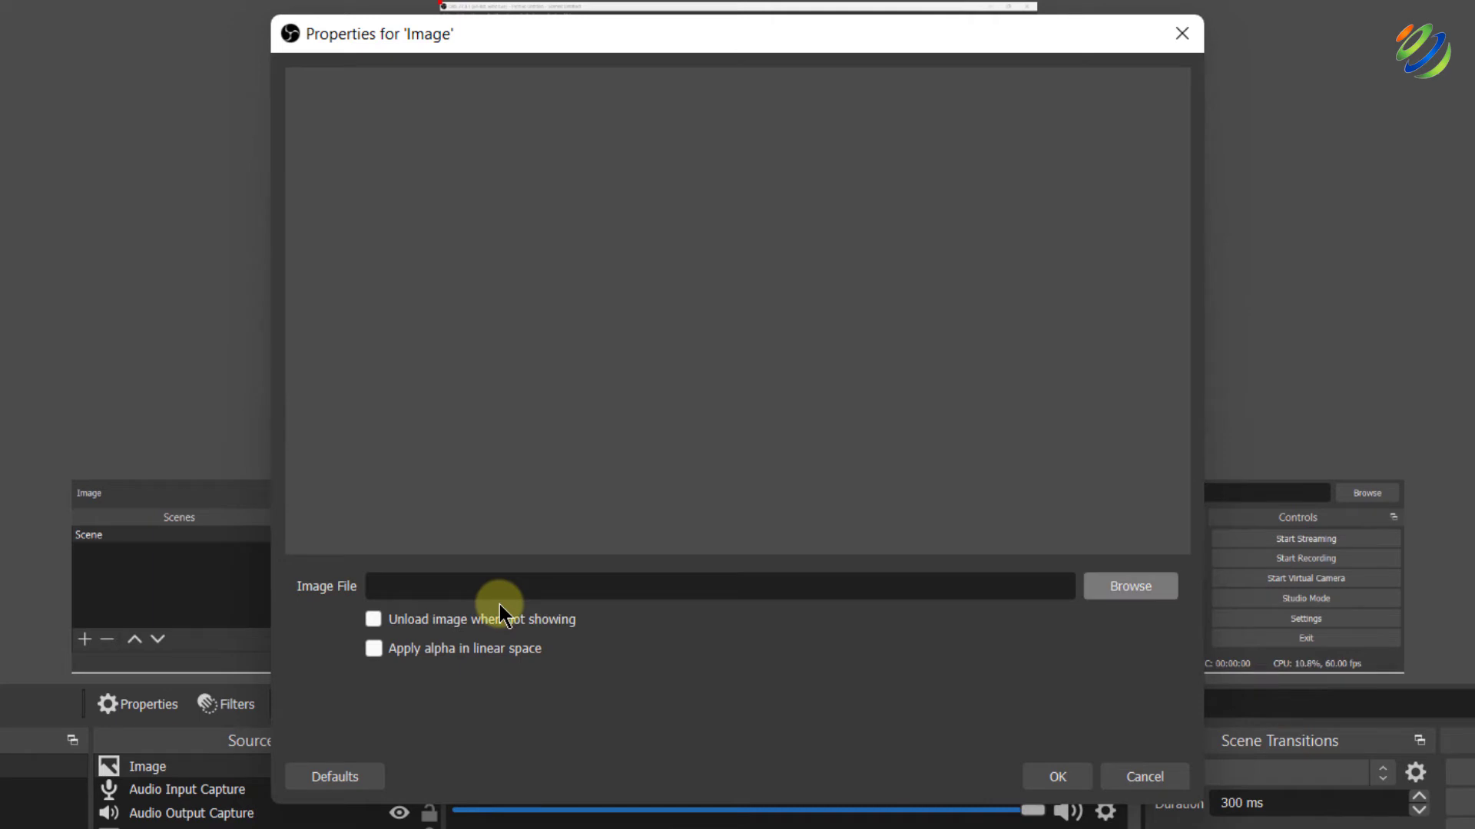
click(1137, 586)
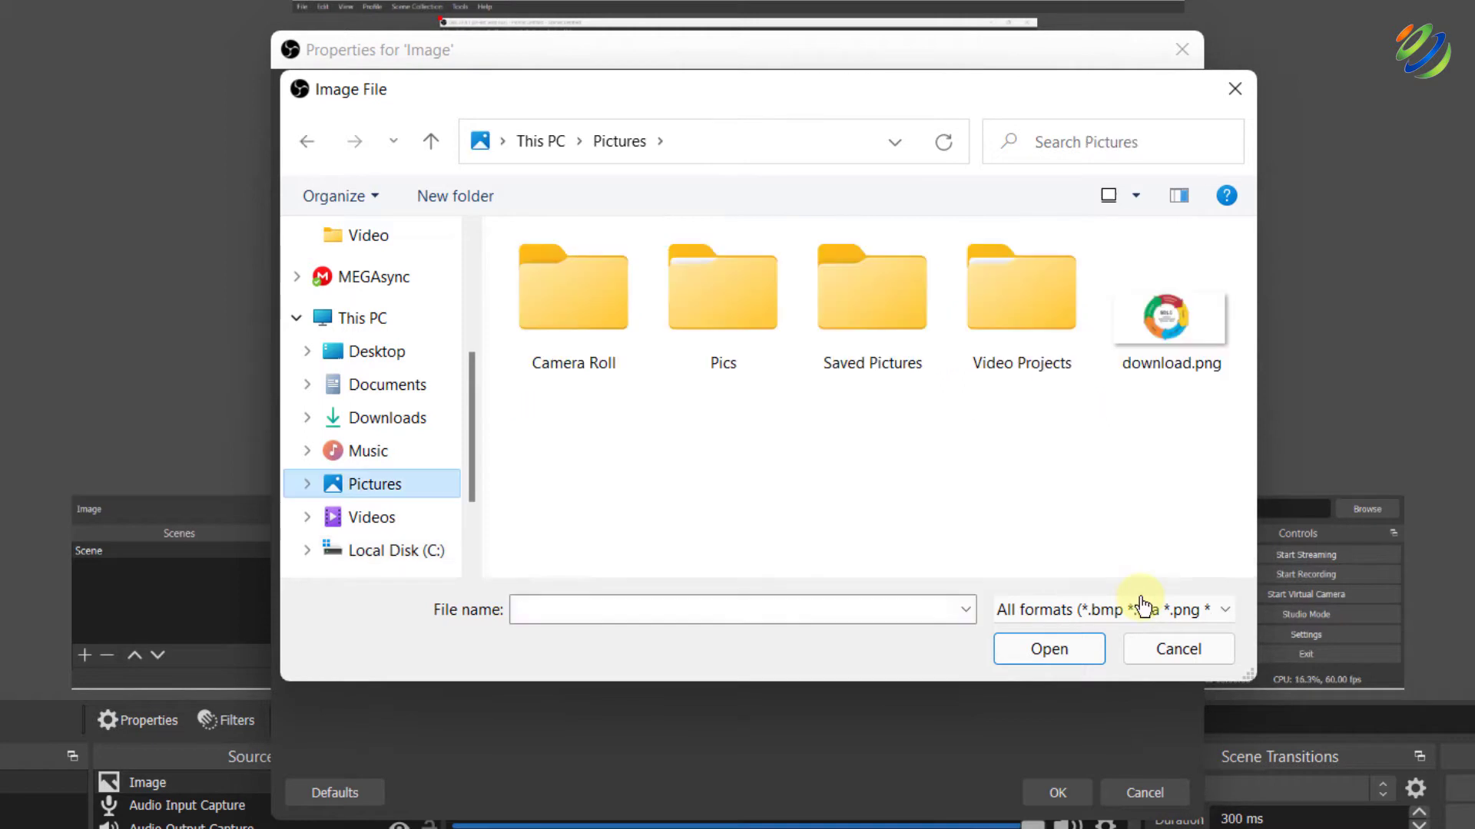
double_click(1146, 301)
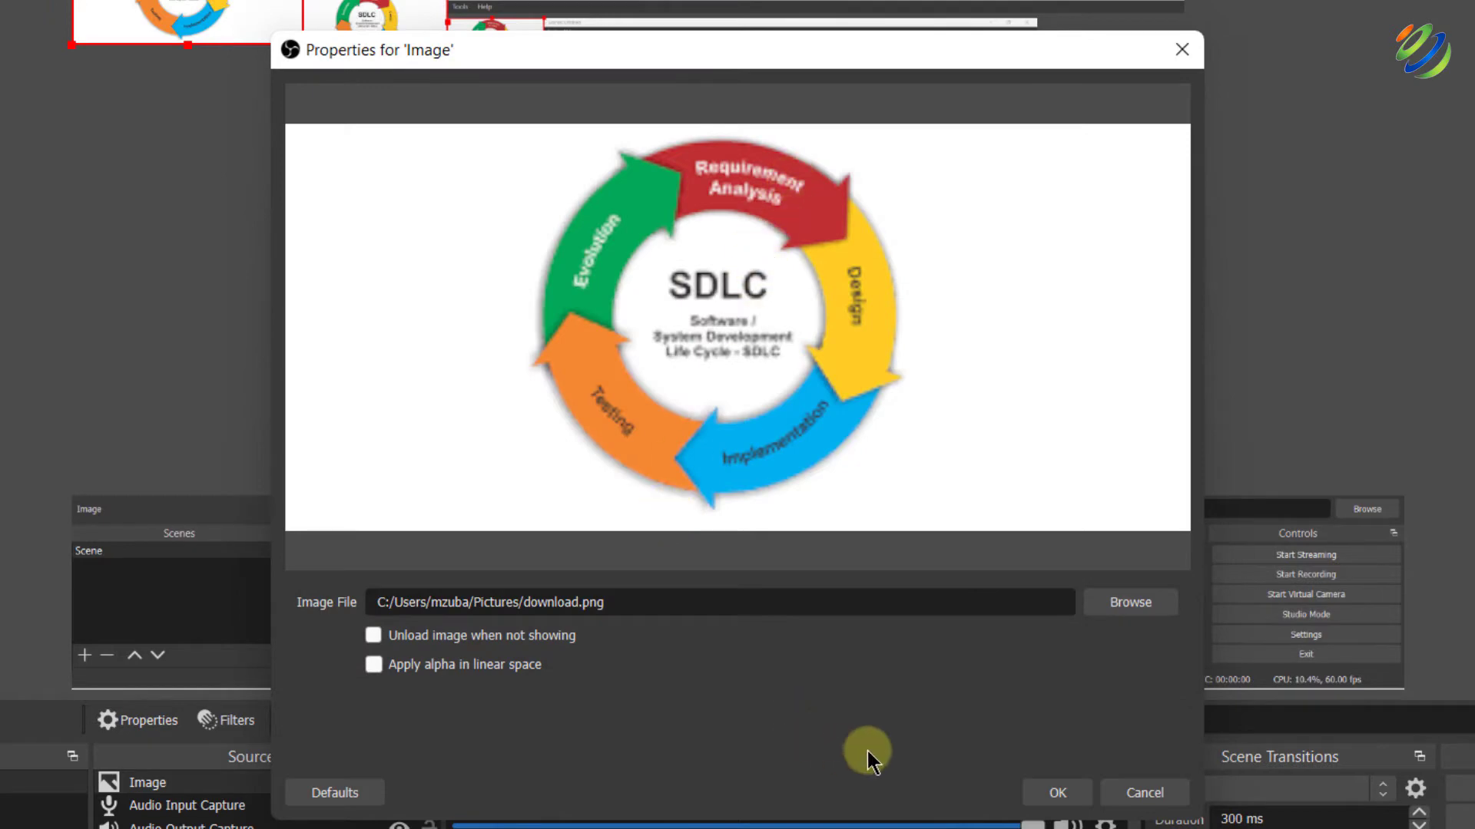
click(1057, 791)
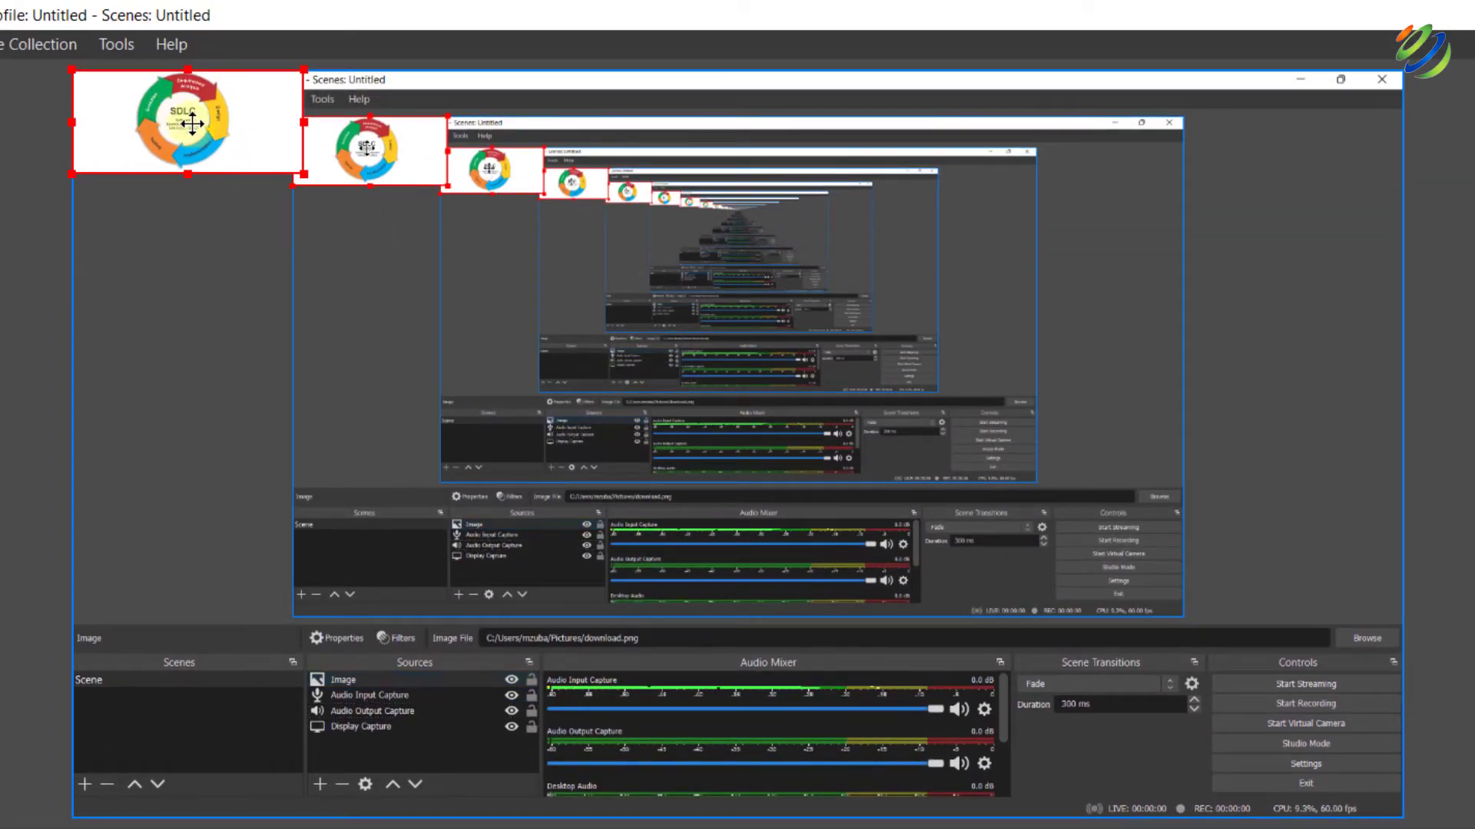
- Move the SDLC image to the lower-right area of the canvas and enlarge it
drag(188, 122, 1145, 584)
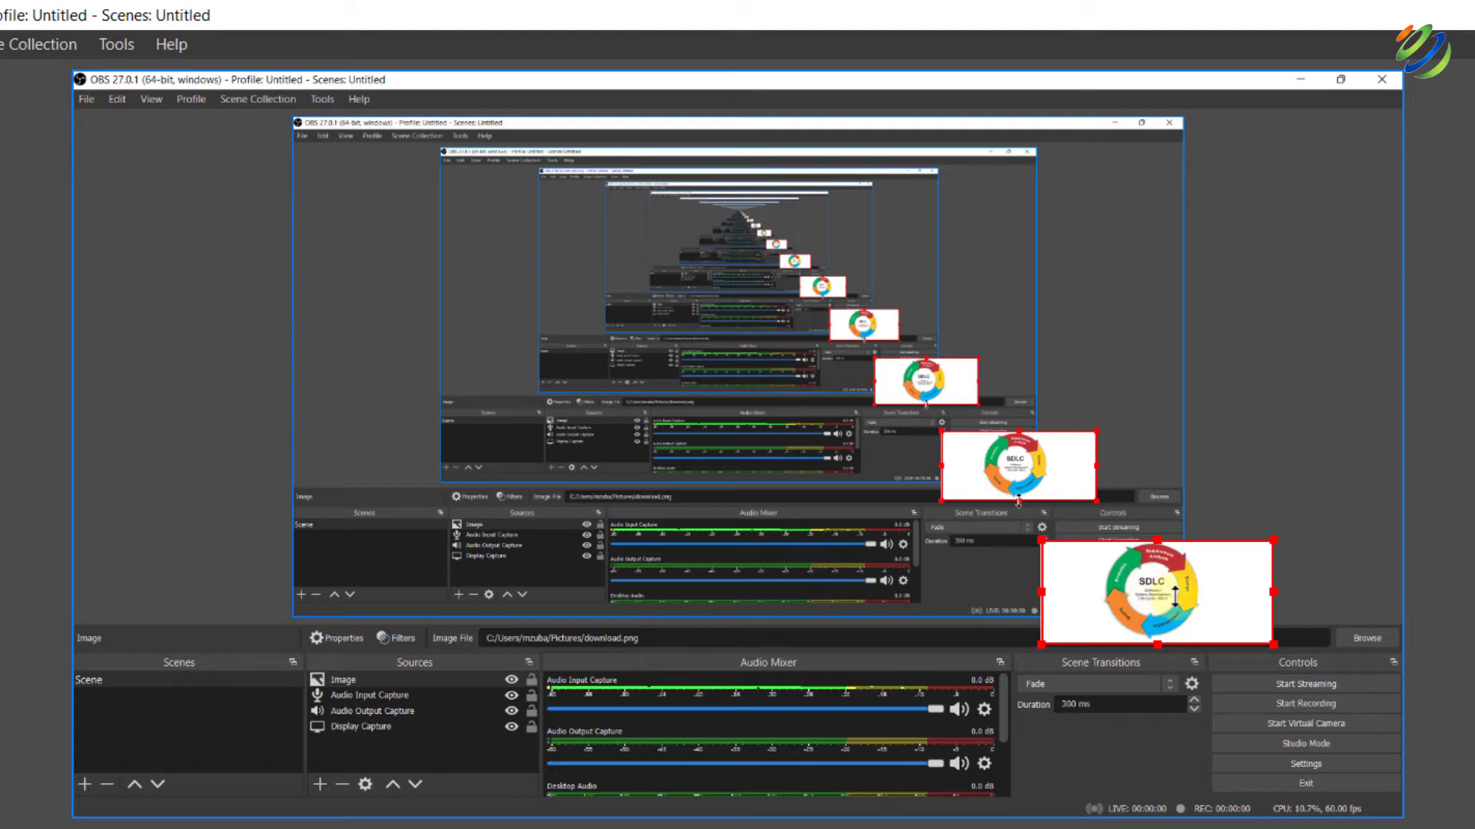
drag(1273, 644, 1221, 646)
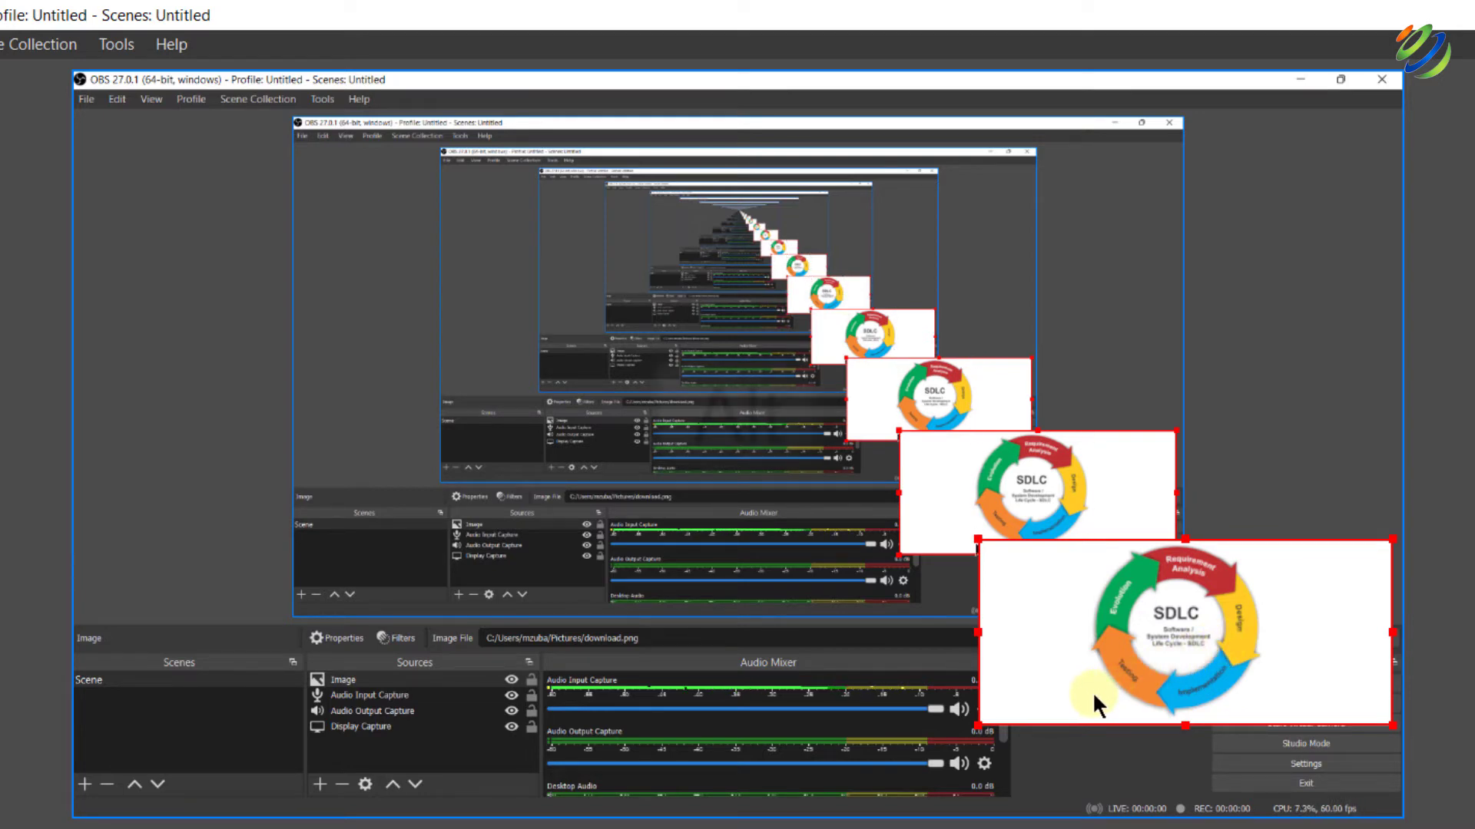
- Crop the white margins on both sides of the SDLC circle and move the image to the canvas's upper-left area
key(alt)
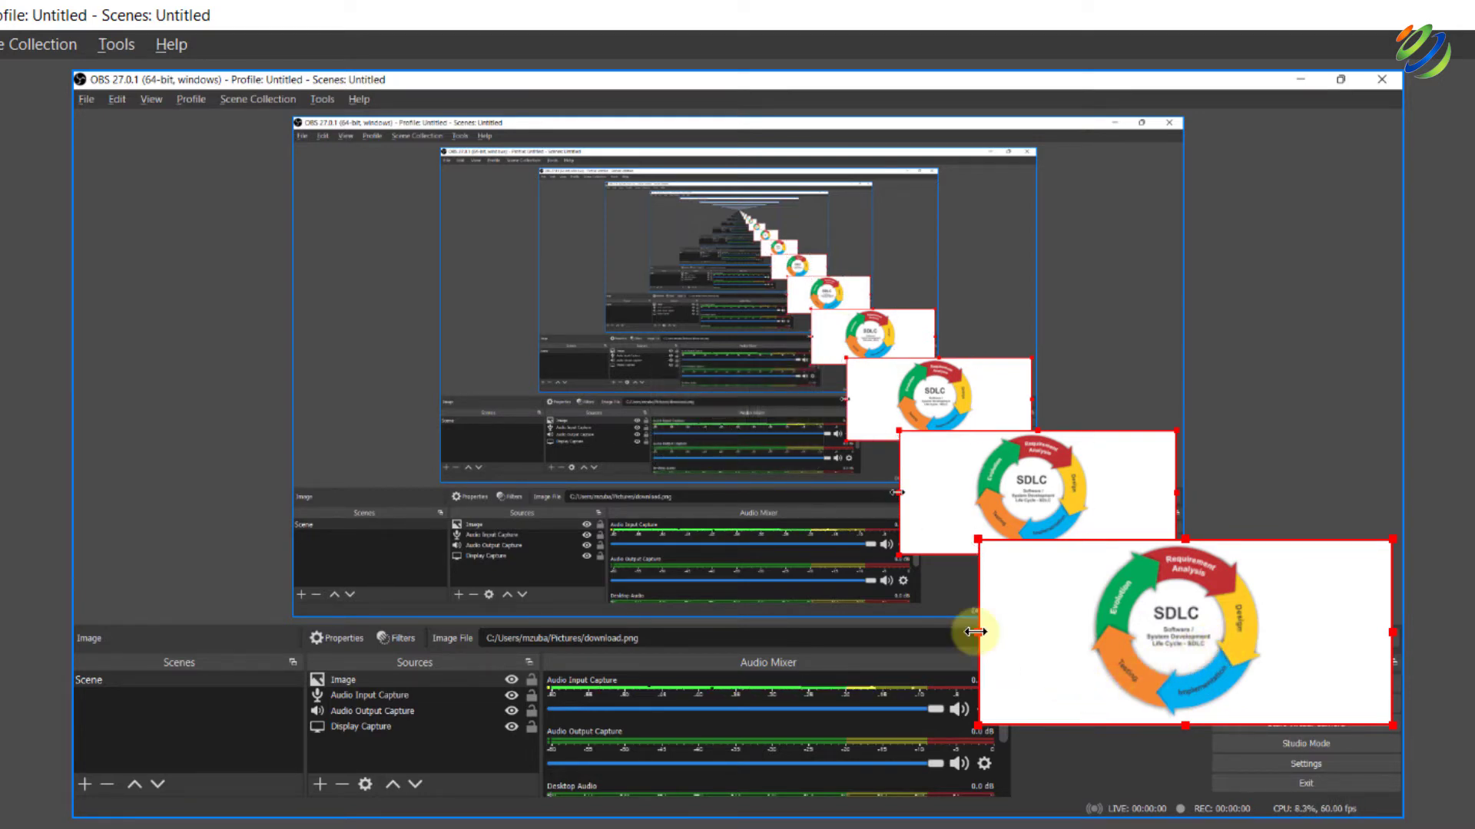
drag(975, 638, 1090, 640)
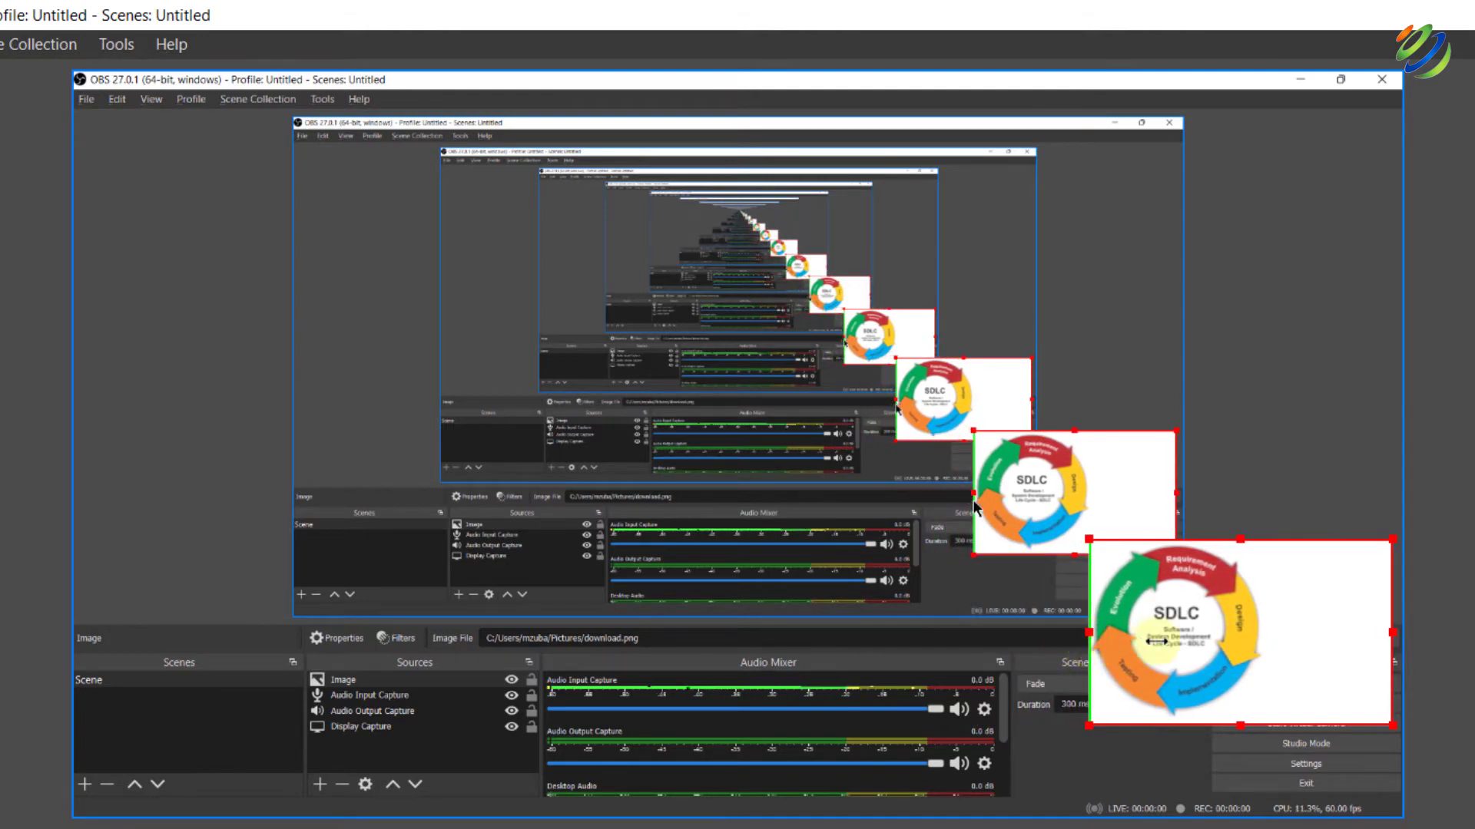
key(alt)
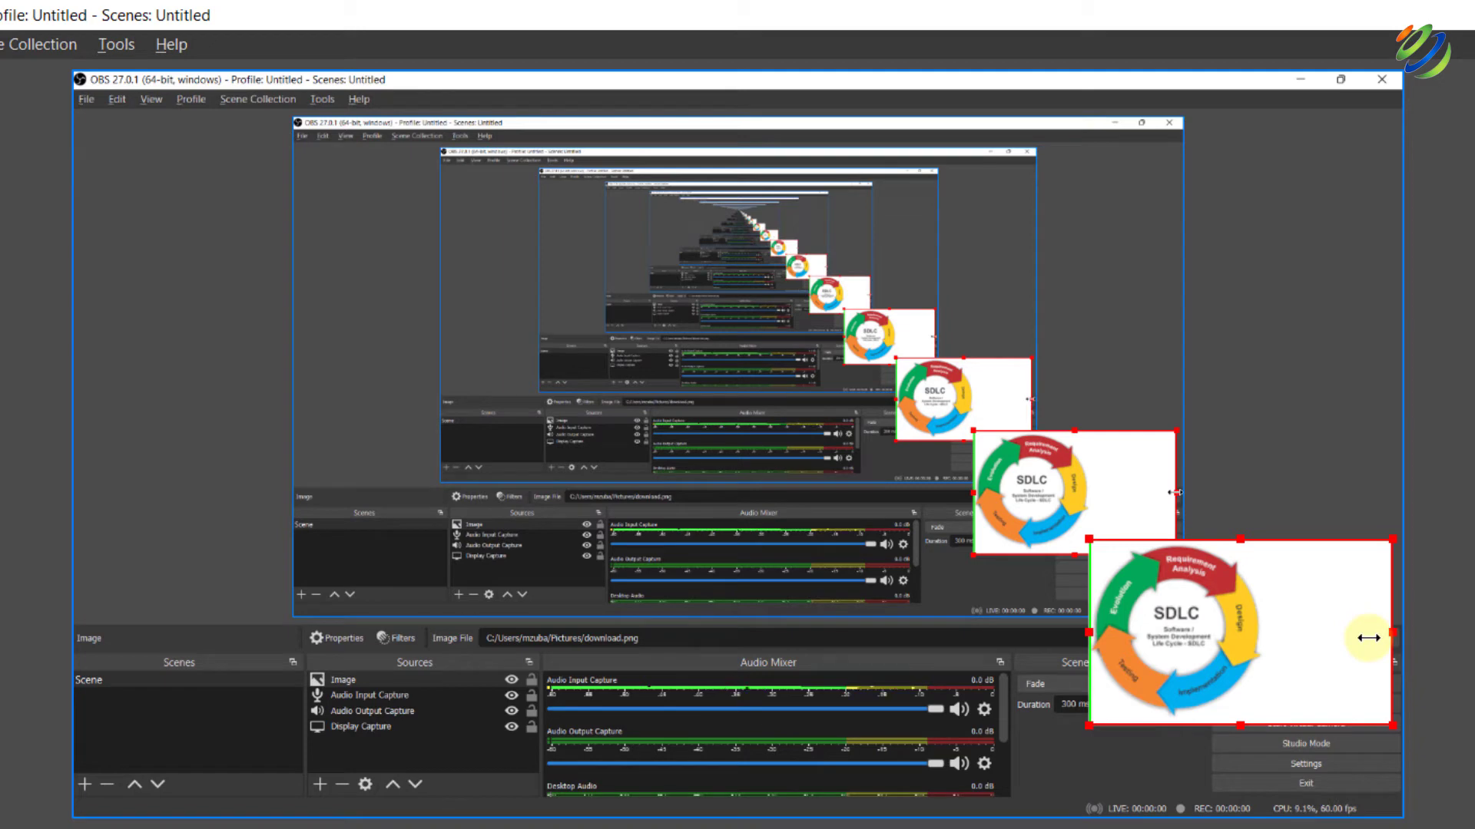
drag(1368, 638, 1260, 639)
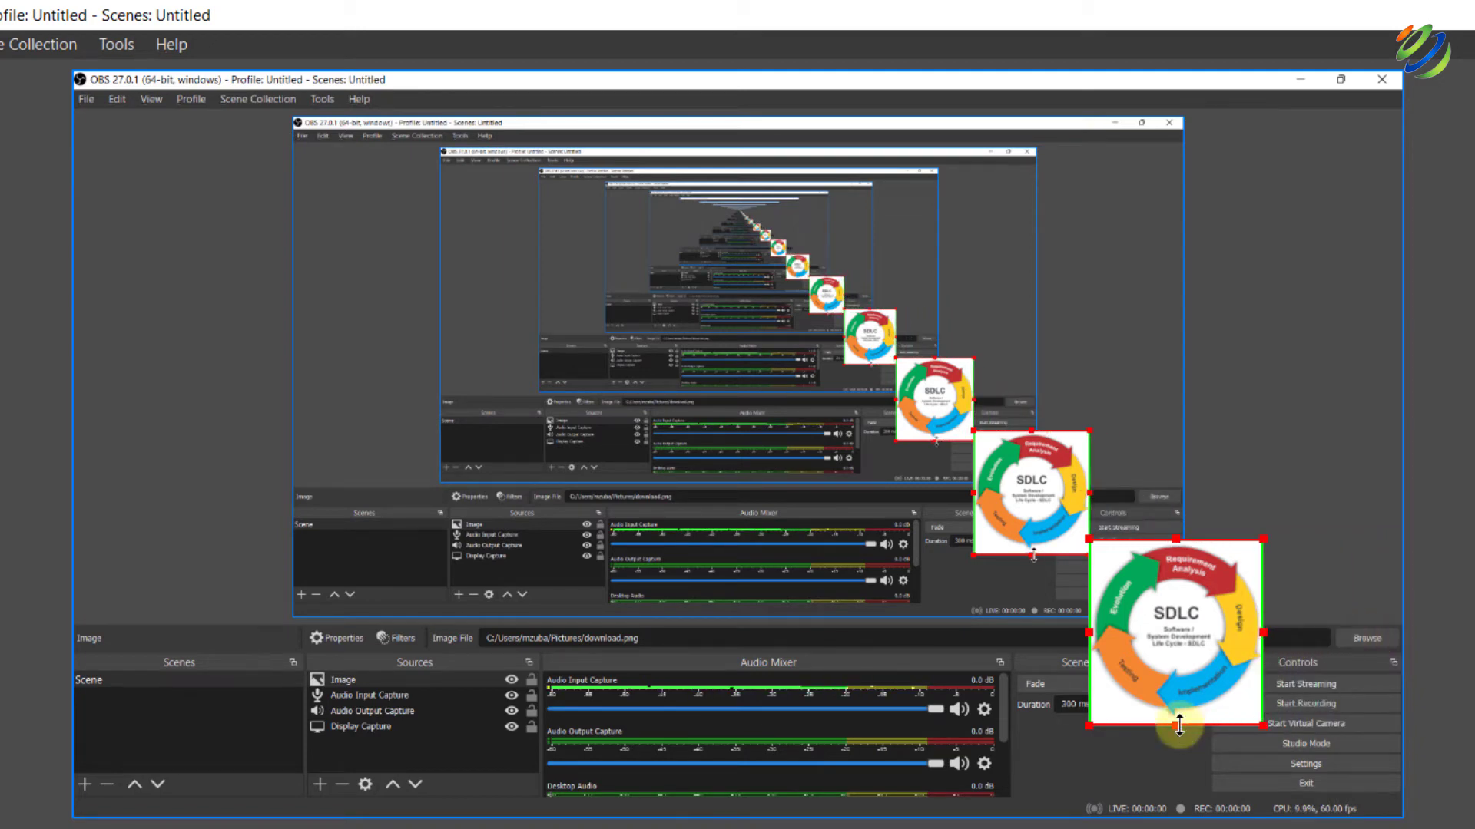
drag(1179, 724, 1179, 718)
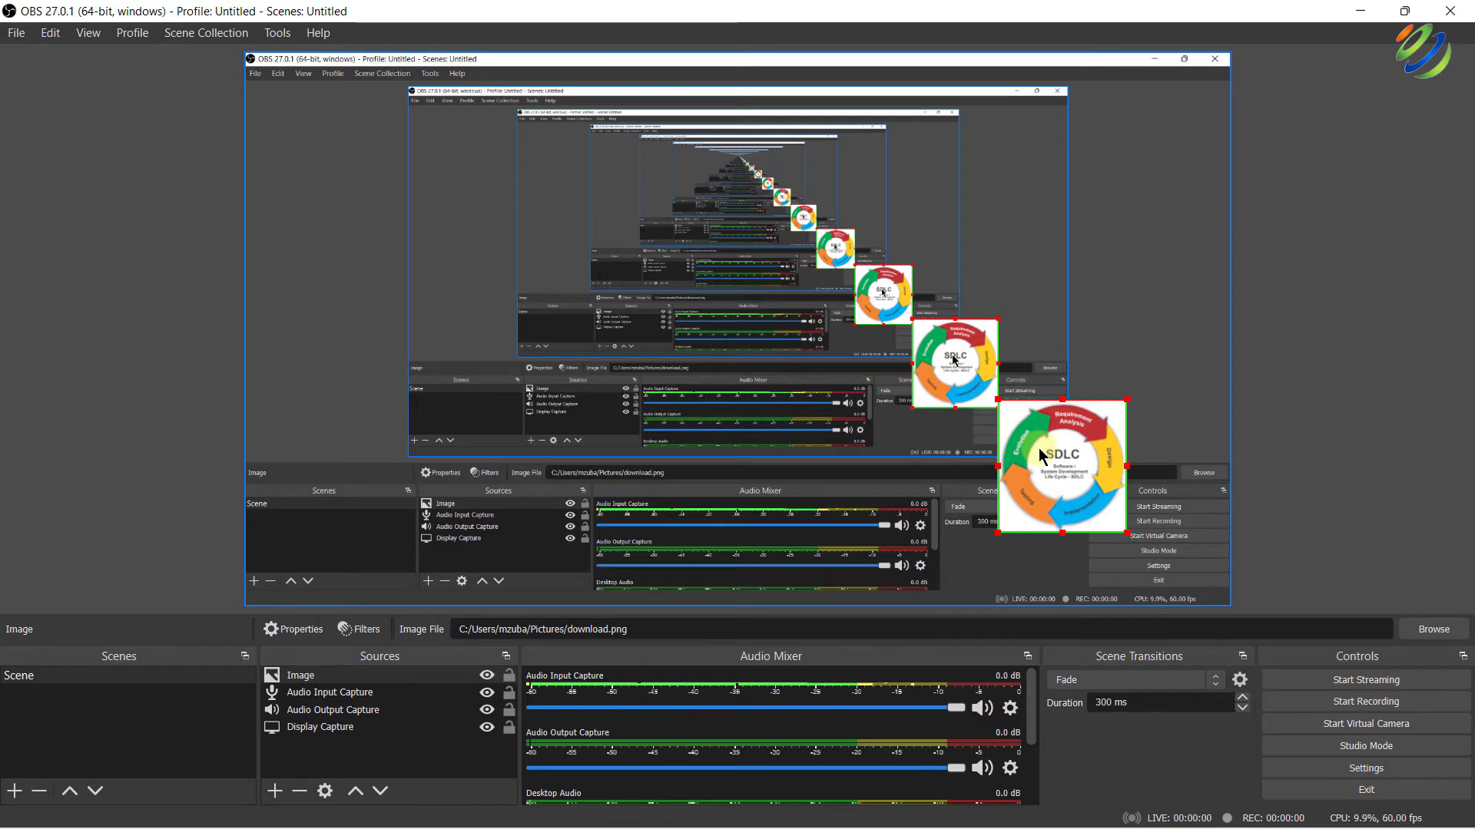
drag(1038, 449, 1151, 130)
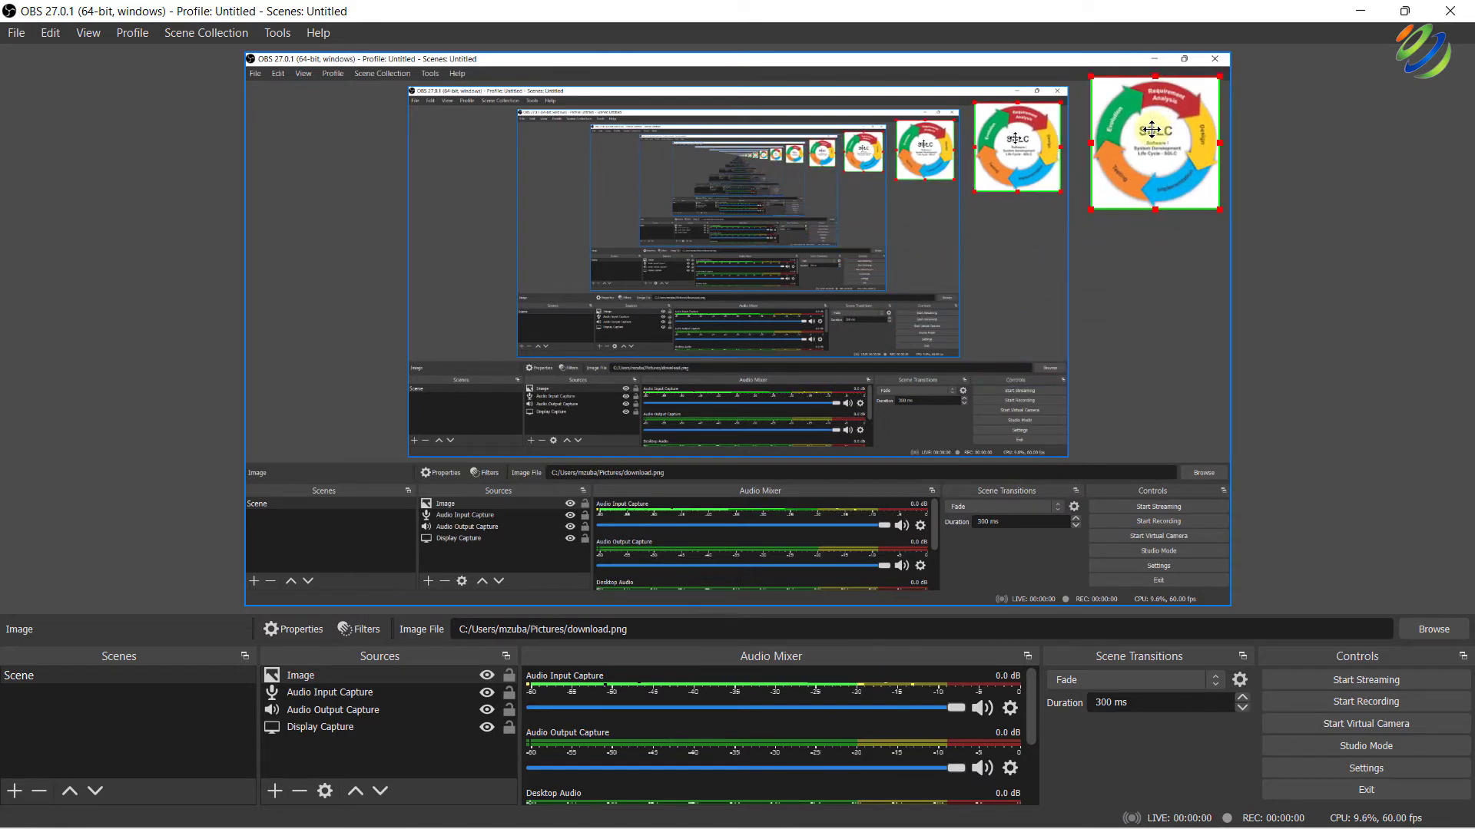
drag(1151, 130, 314, 129)
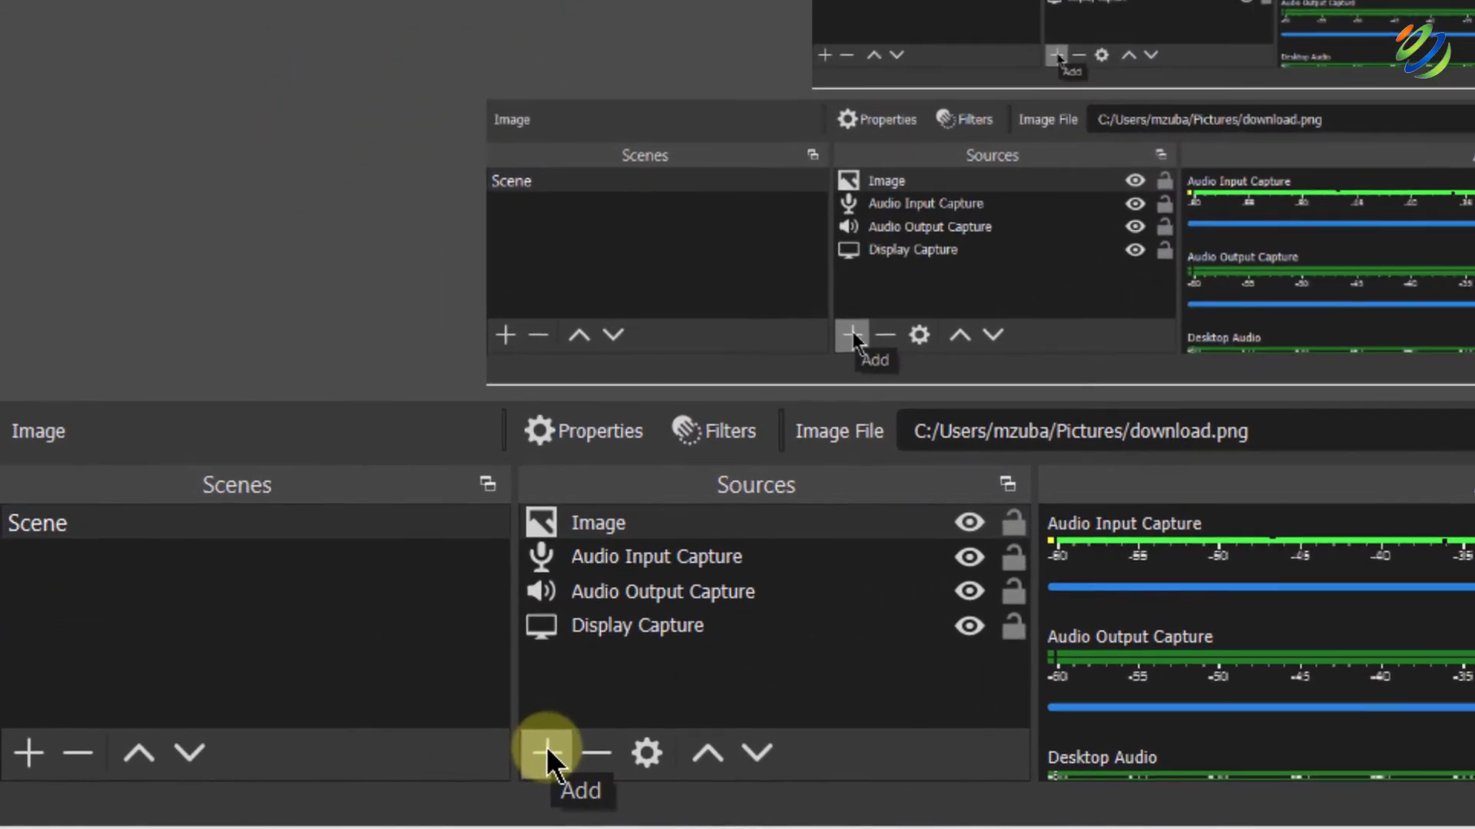
- Create a new visible source named Color Source in the current scene
click(546, 748)
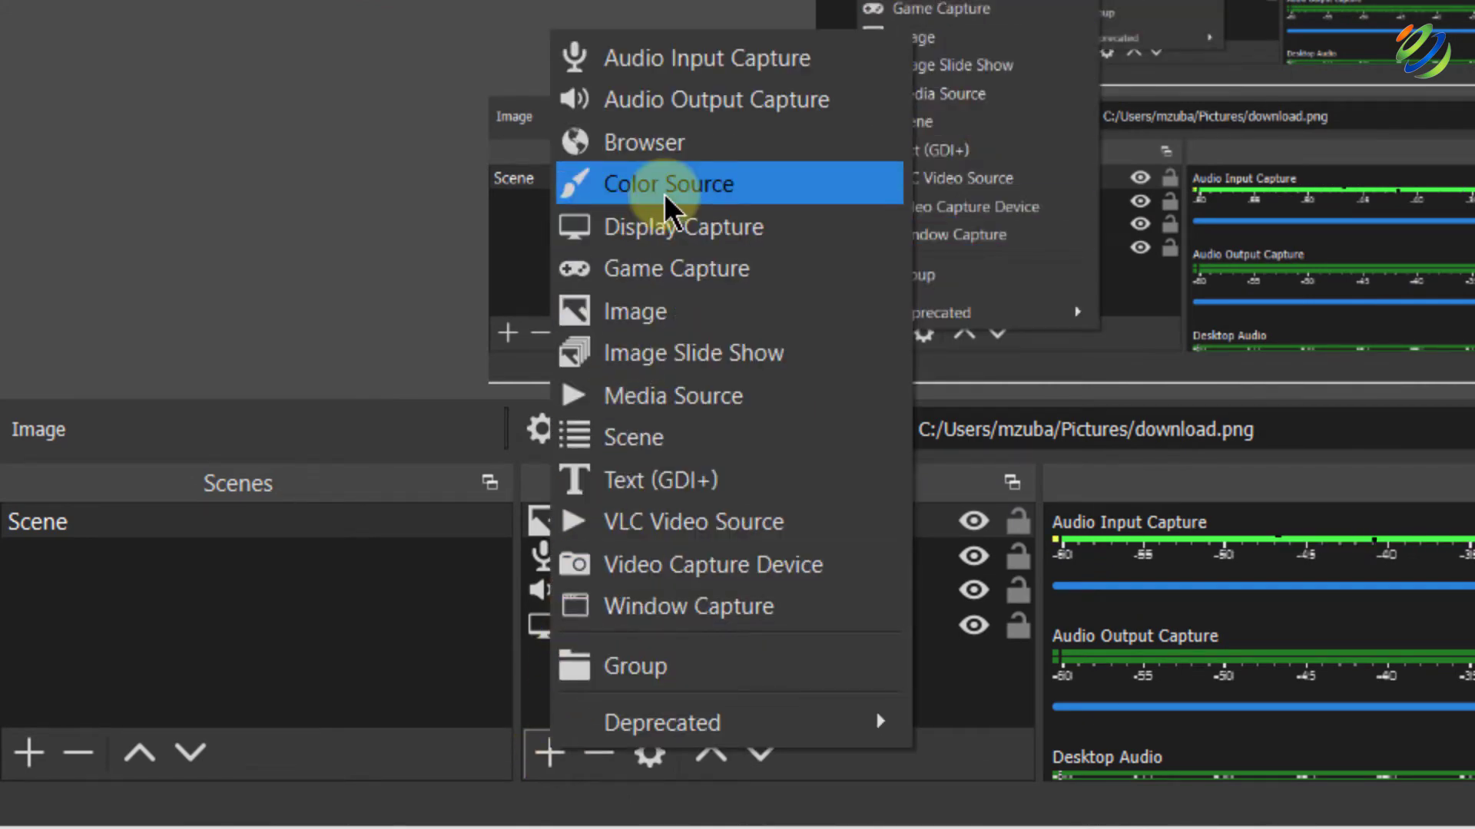
click(665, 185)
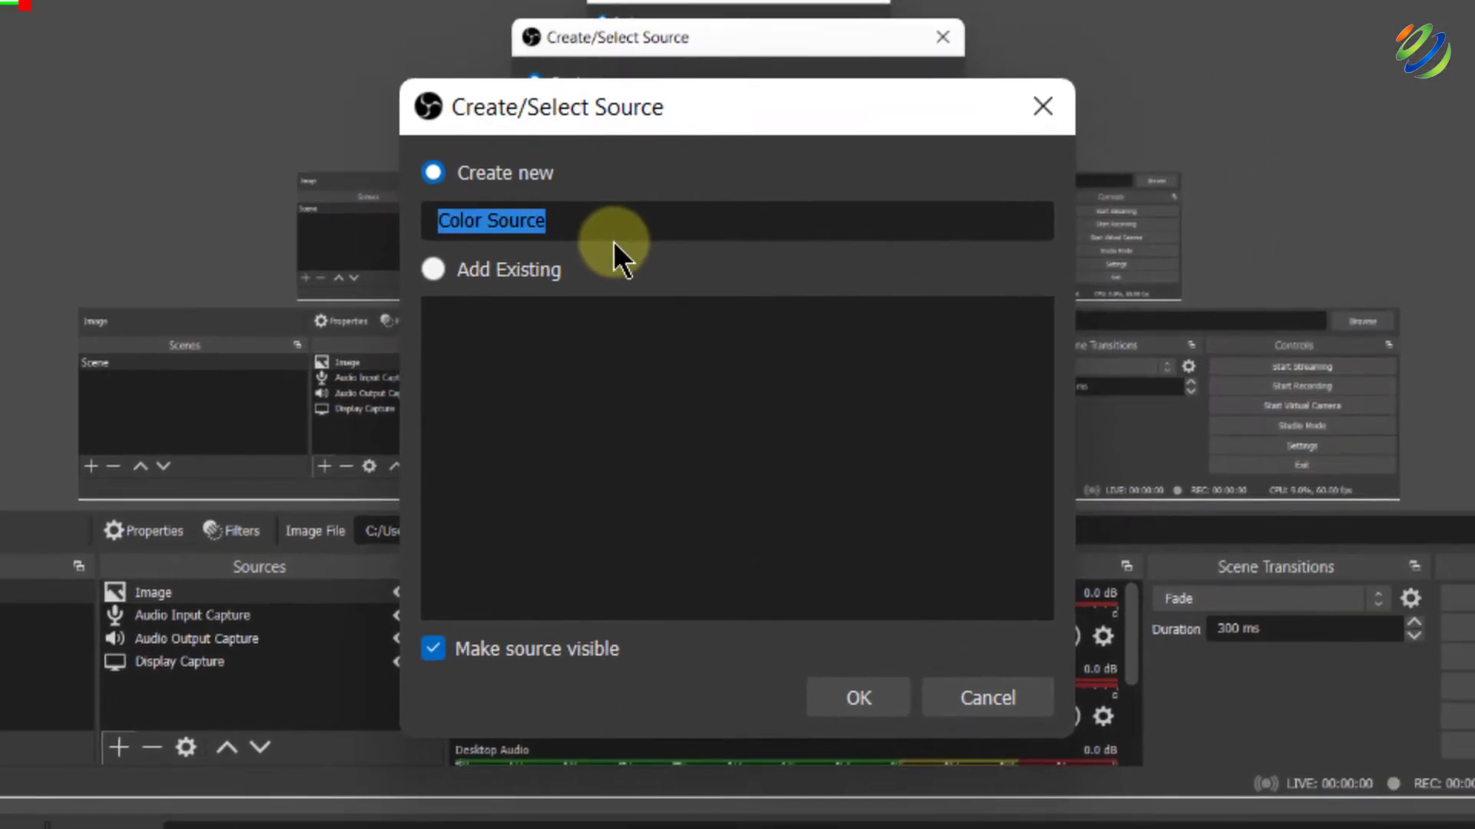
click(854, 692)
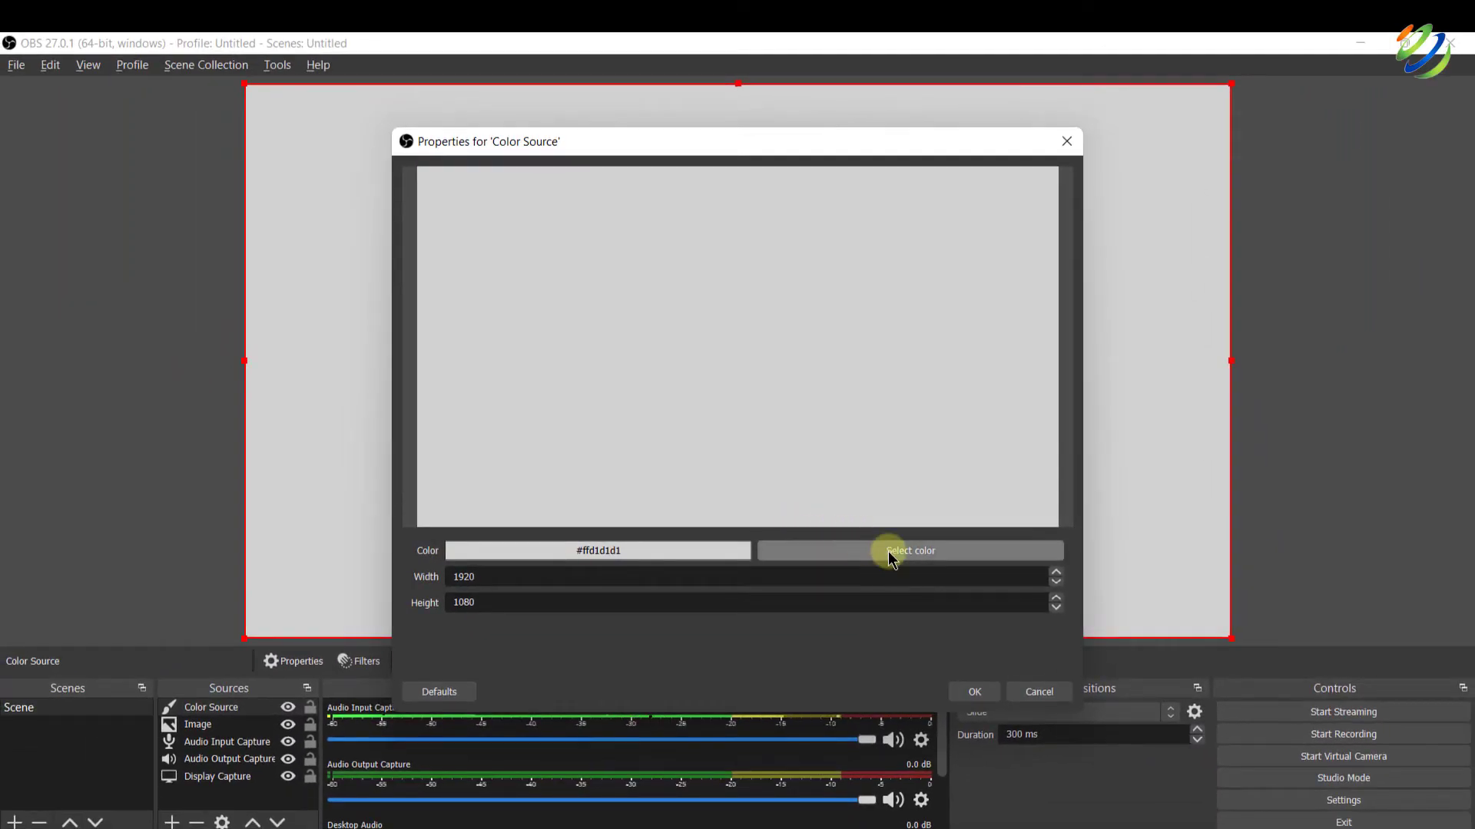
- Set the color source's color to bright green (#00ff00) and keep its size at 1920 by 1080
click(891, 556)
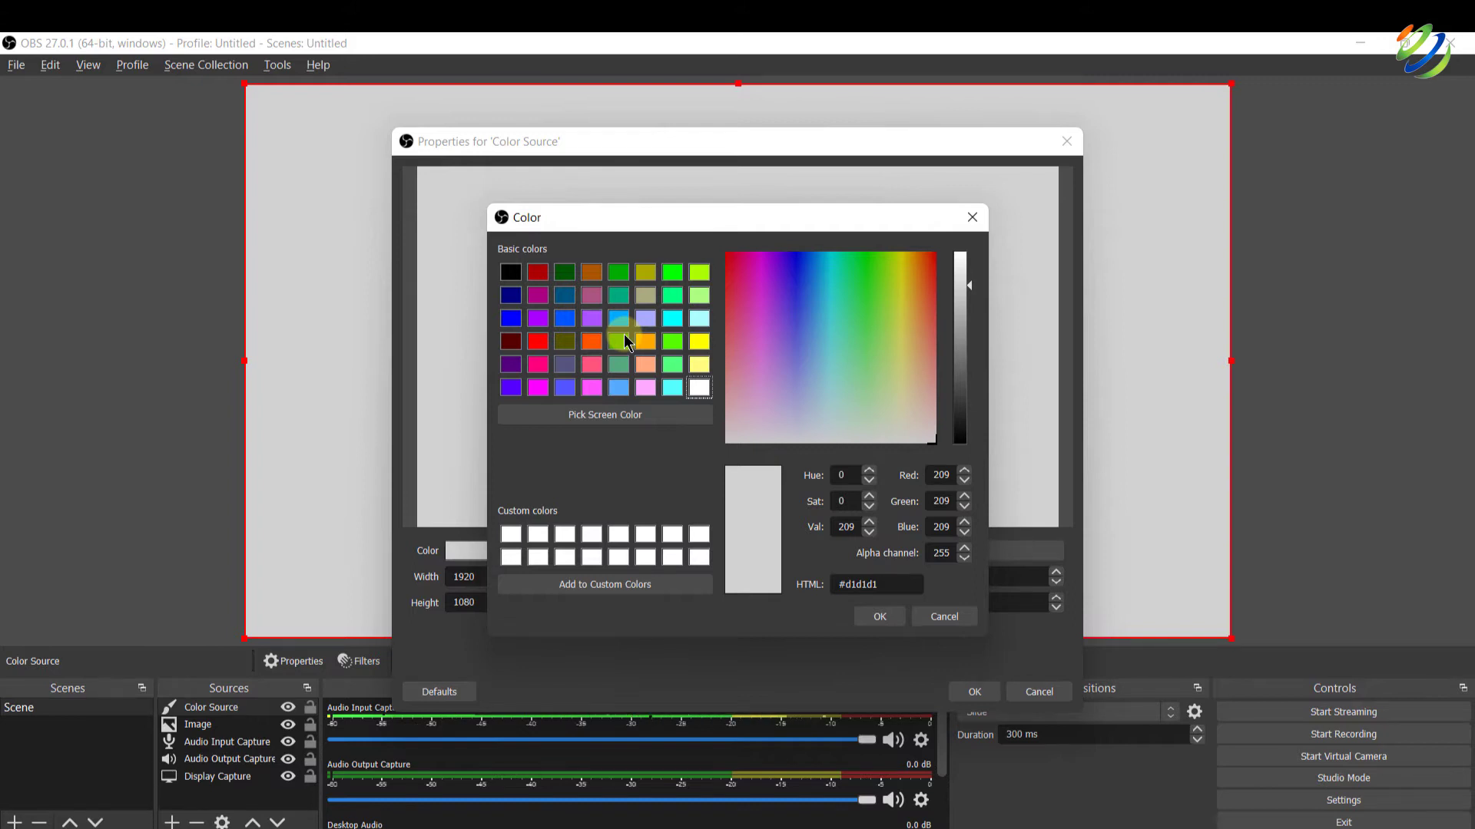
click(607, 418)
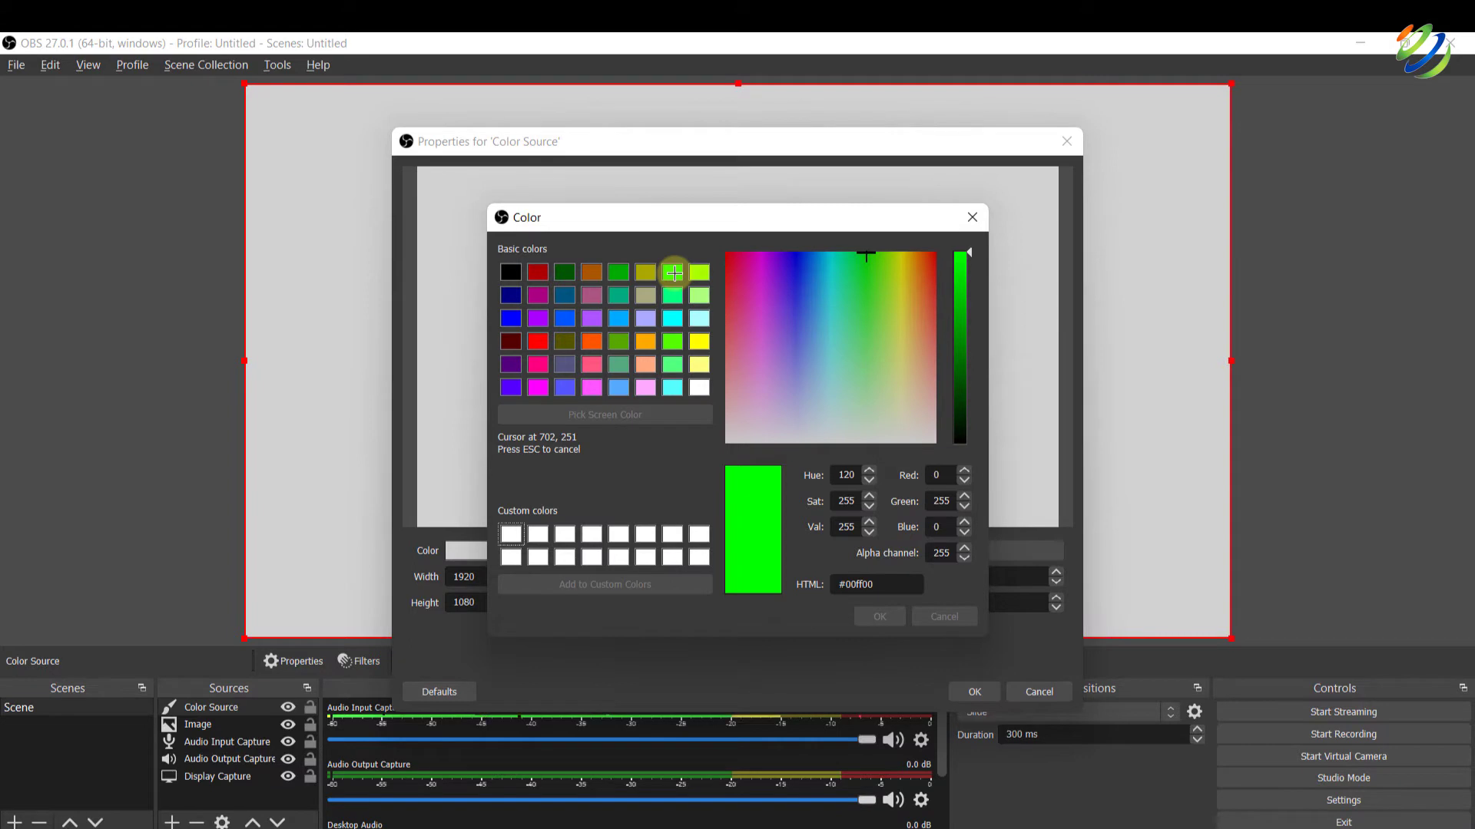
click(675, 273)
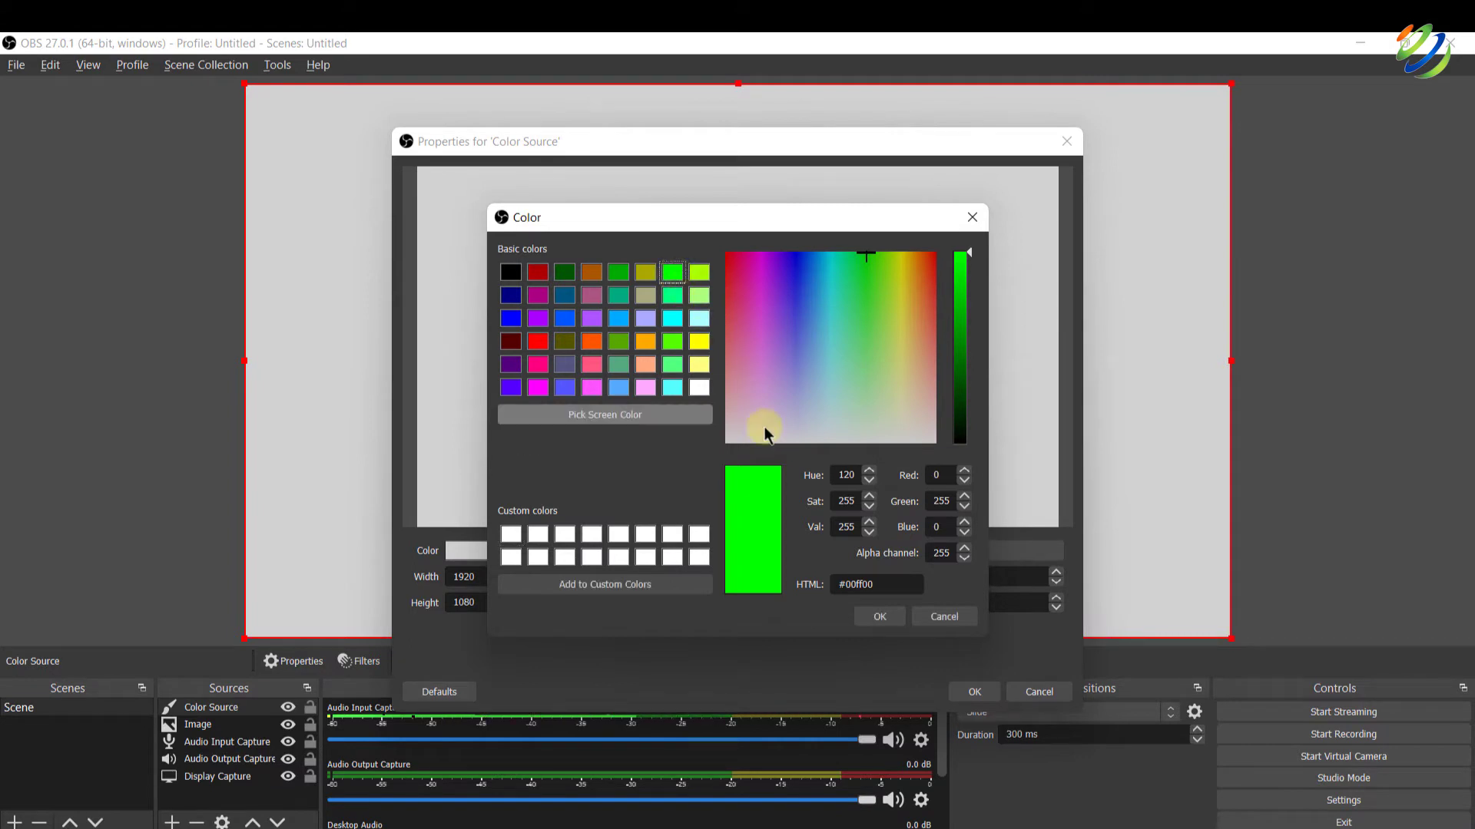
click(875, 617)
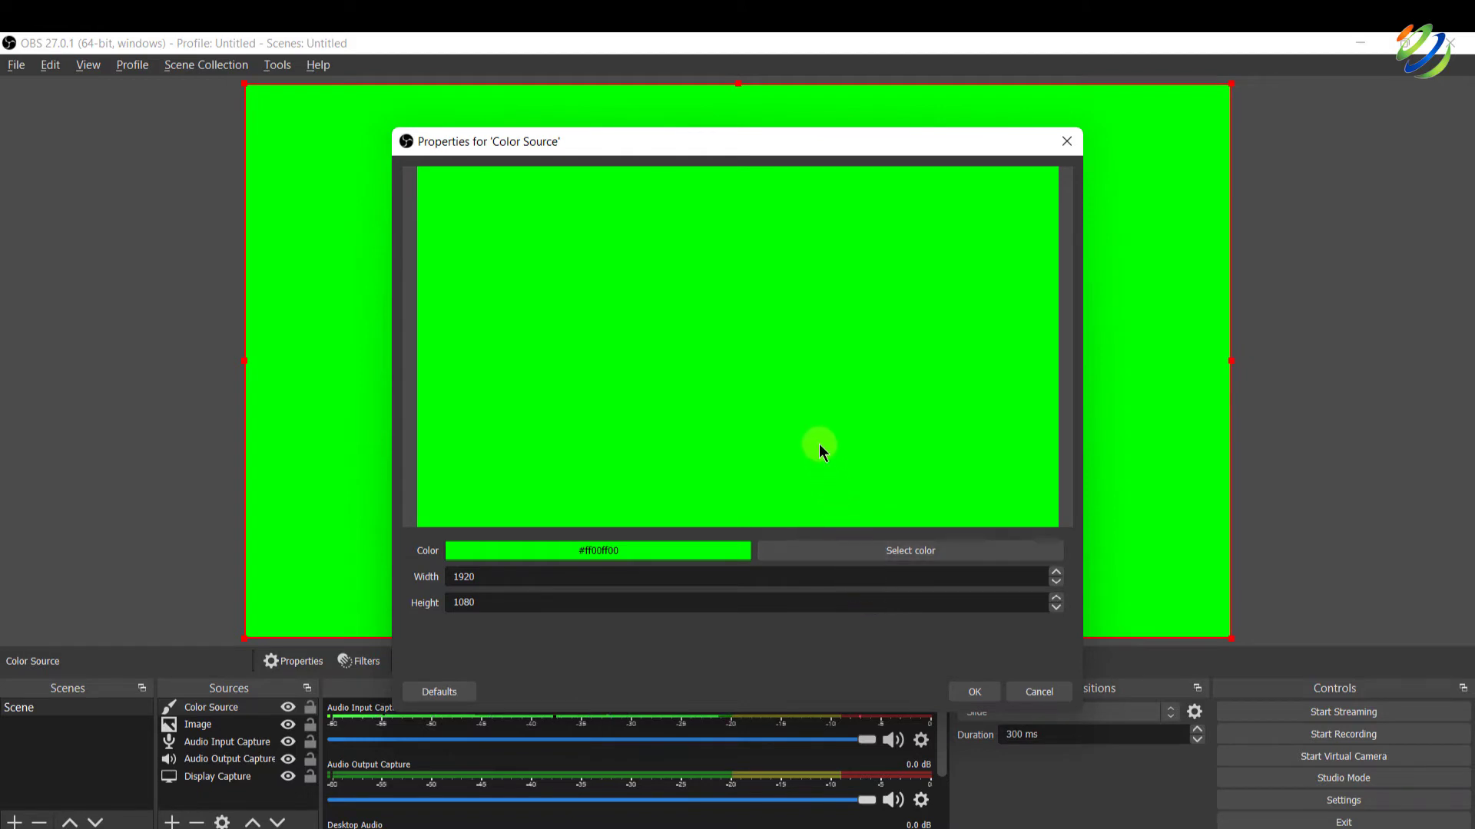
click(974, 692)
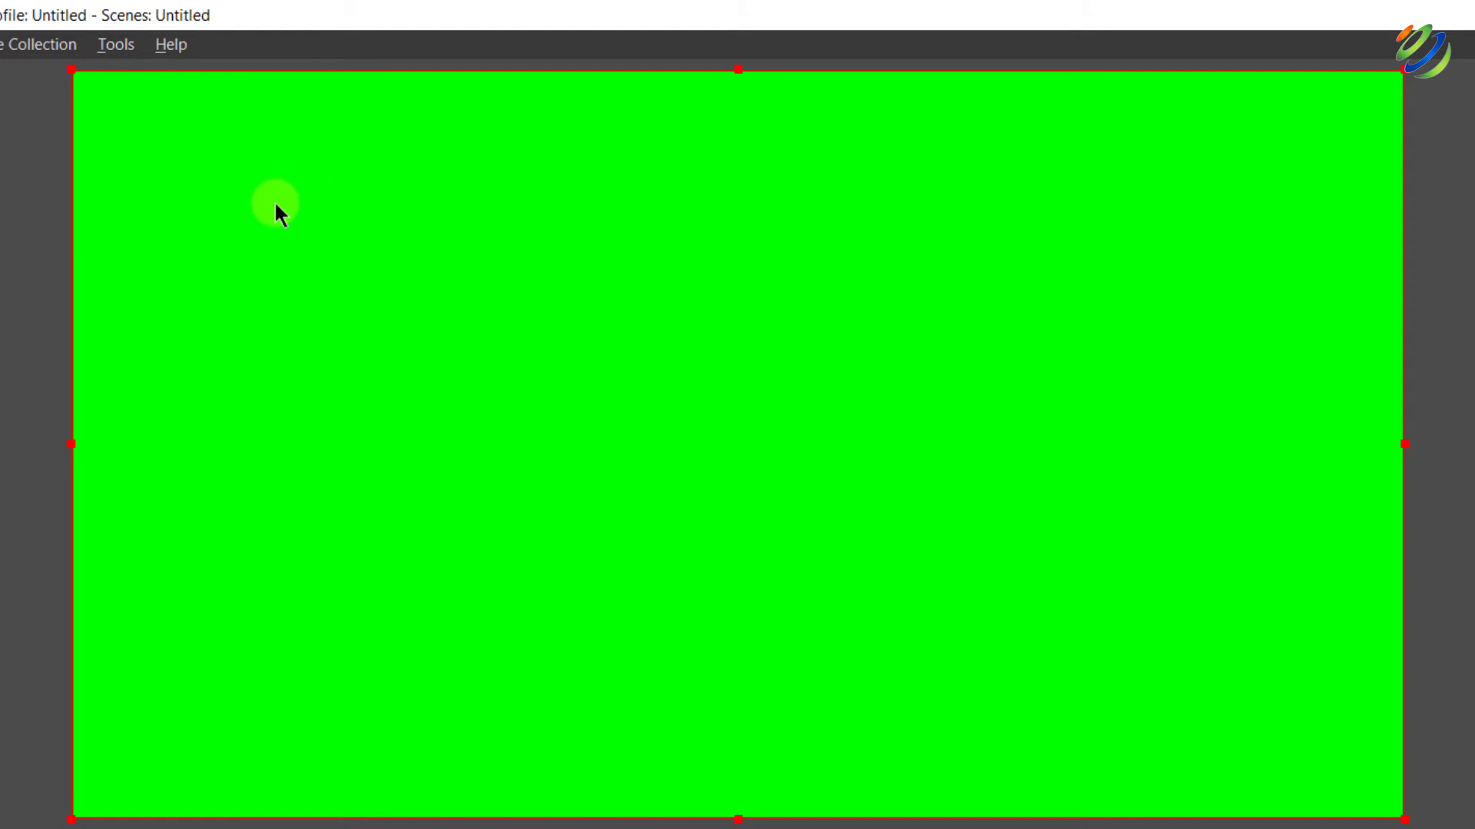
- Shrink the green color source from its left and upper edges so it fills only the canvas's lower-right area
drag(69, 443, 849, 541)
drag(1063, 296, 1083, 699)
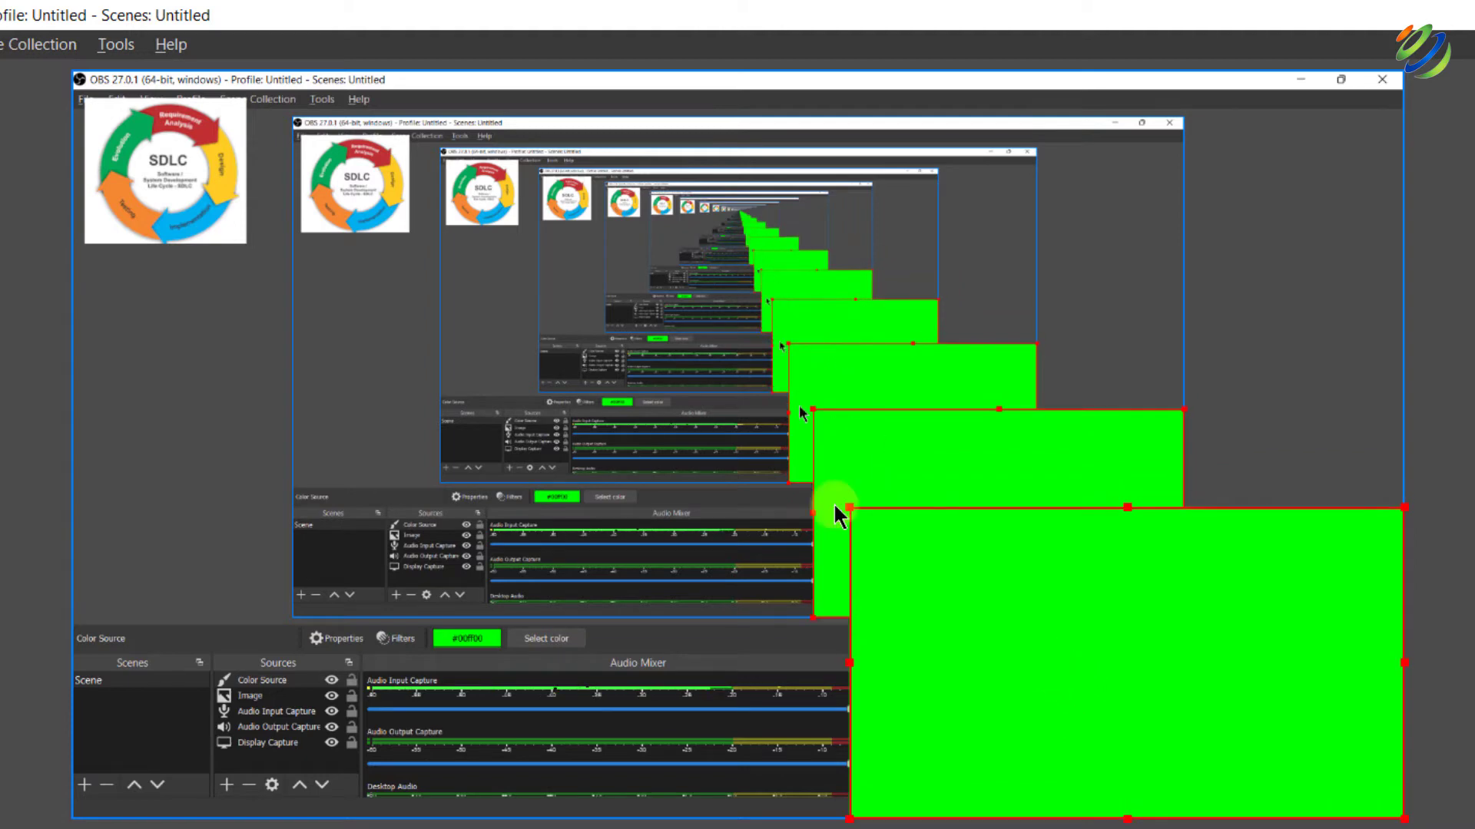
- Move the SDLC image onto the green area and reorder the sources so Color Source sits below Image
drag(150, 127, 1231, 705)
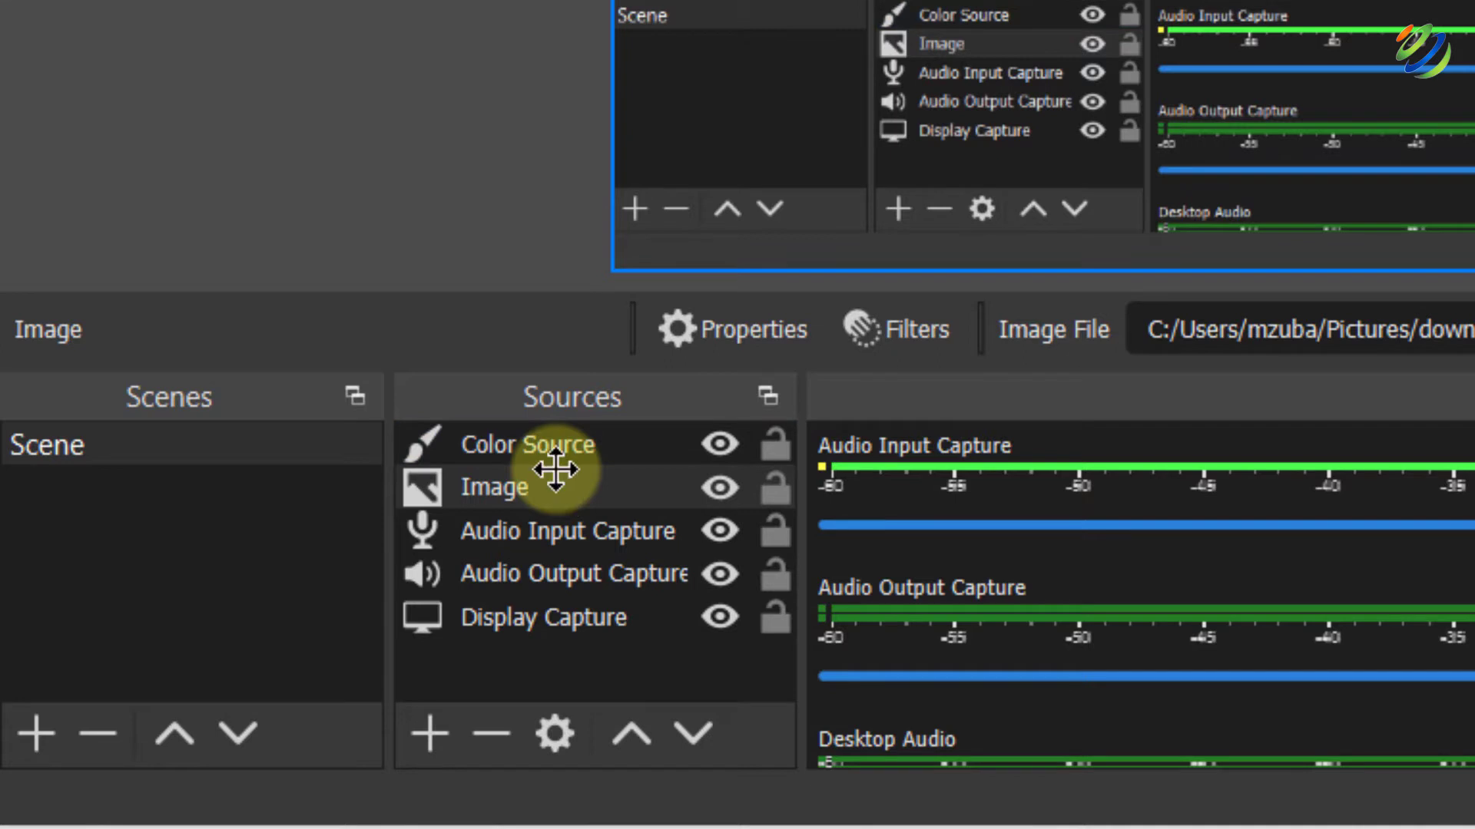
click(649, 443)
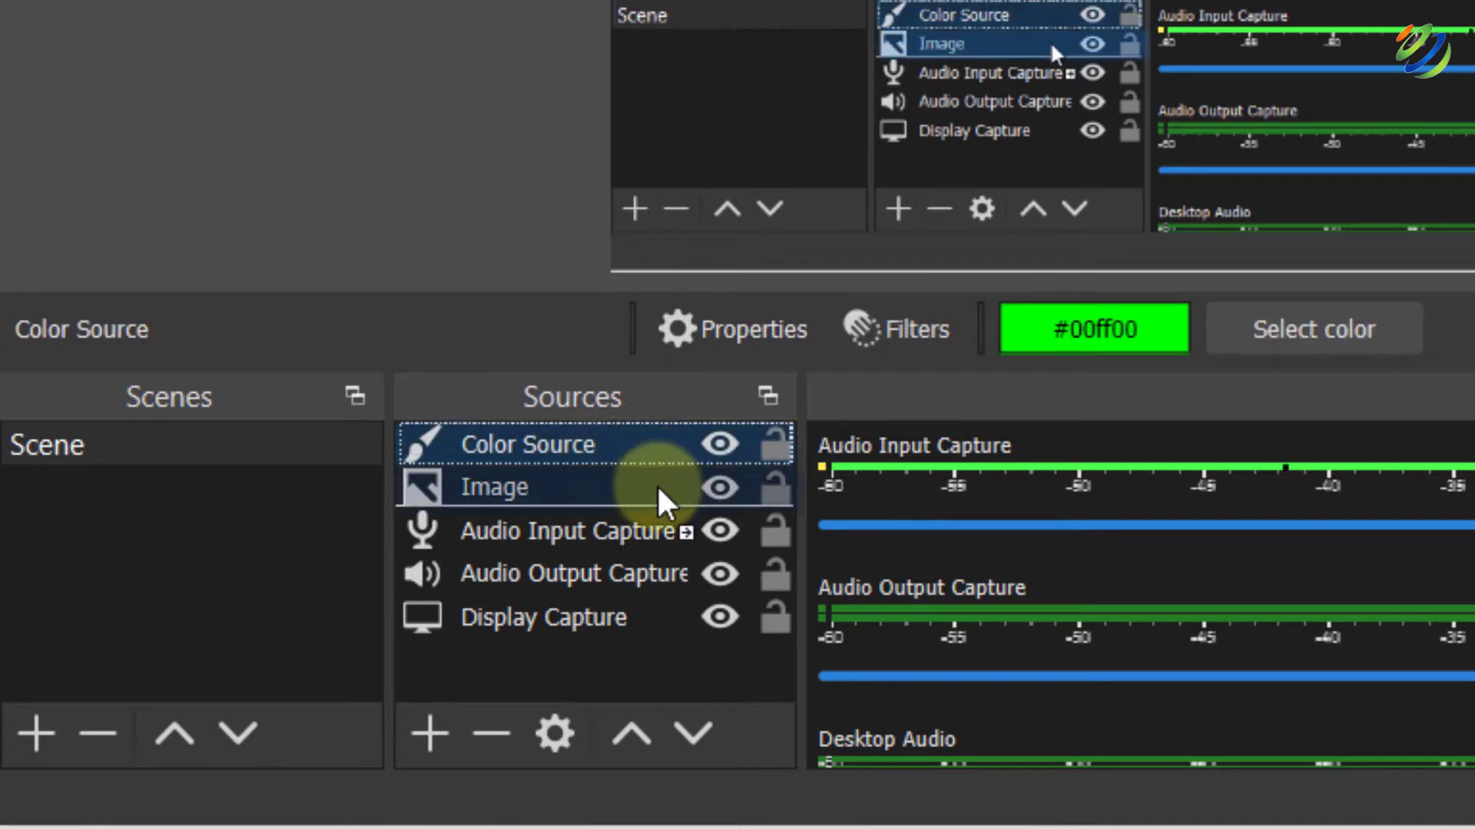
drag(657, 491, 652, 509)
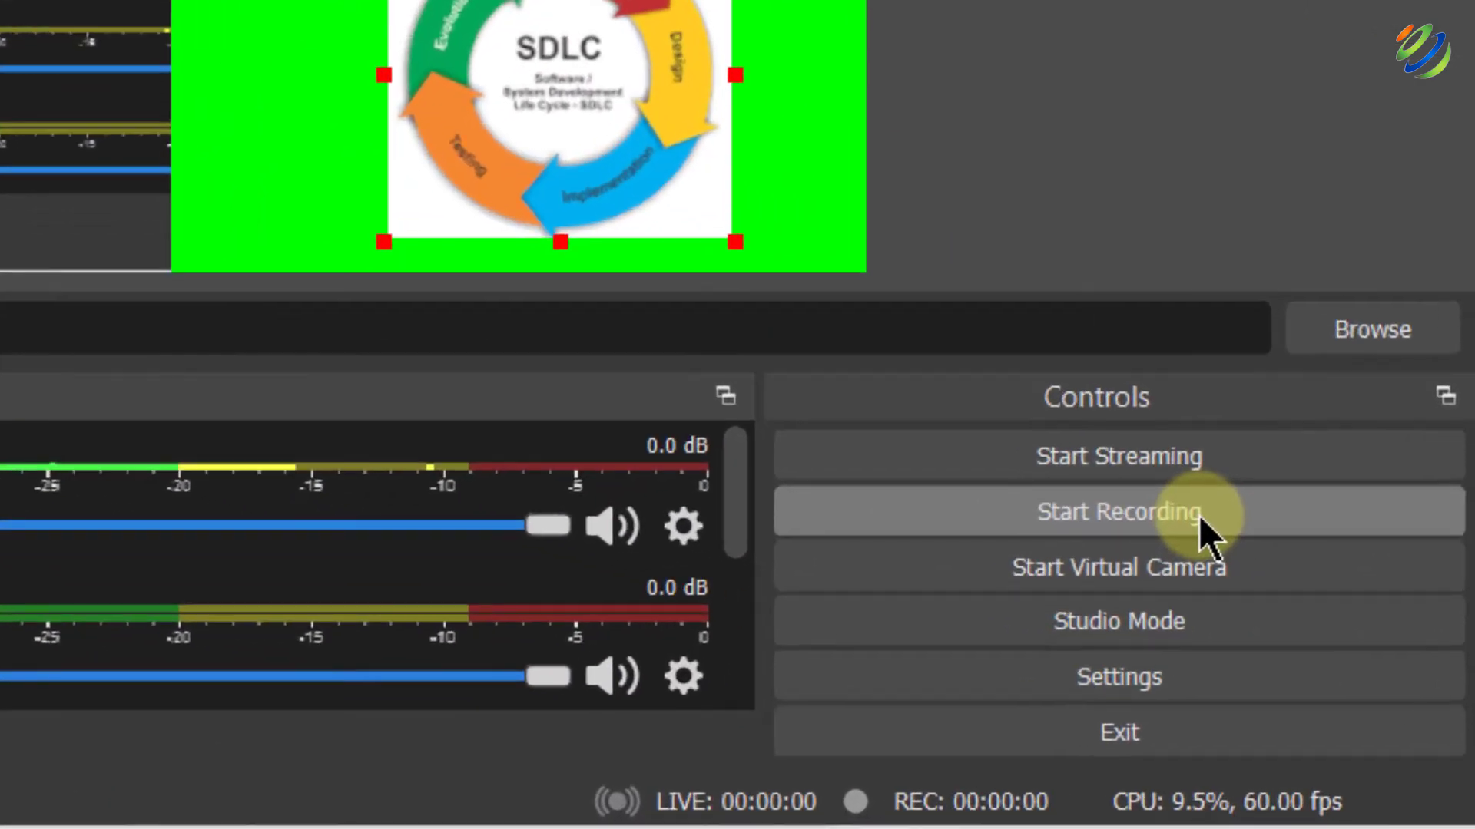
- Start recording the scene and stop the recording after several seconds
click(1198, 514)
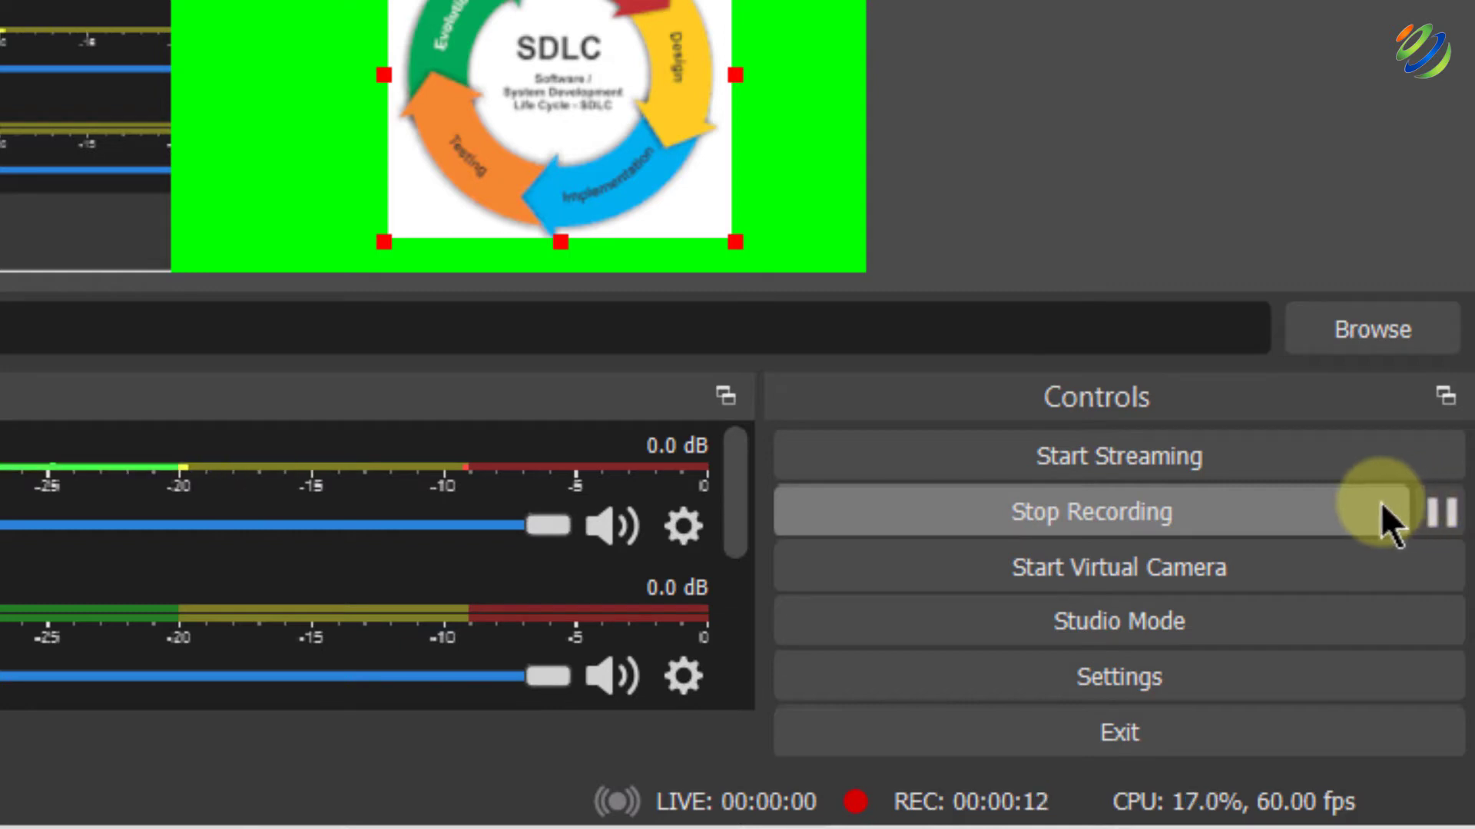
click(1178, 504)
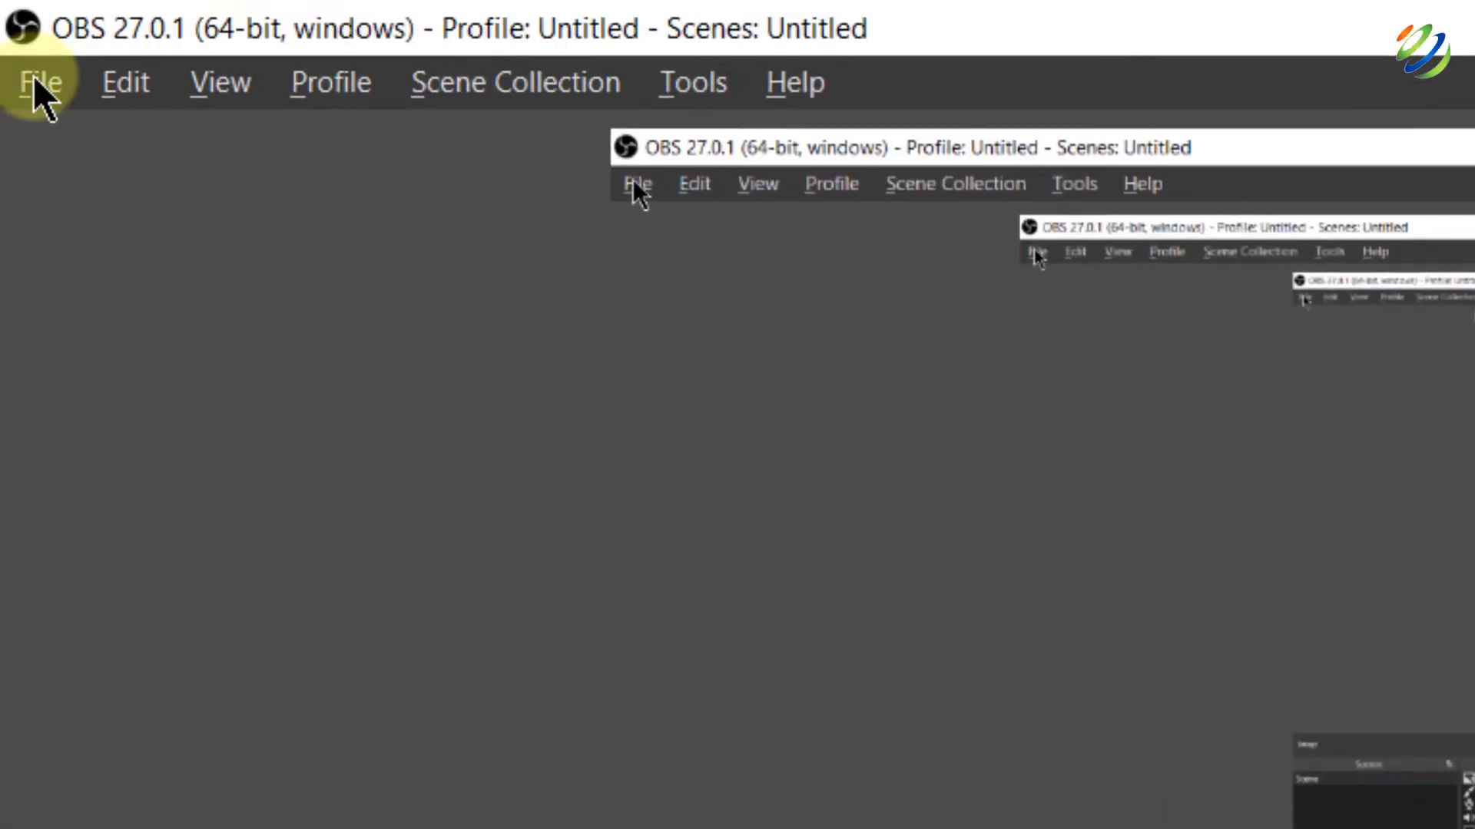
- Show the folder of saved recordings to check the new file, and return to OBS
click(38, 82)
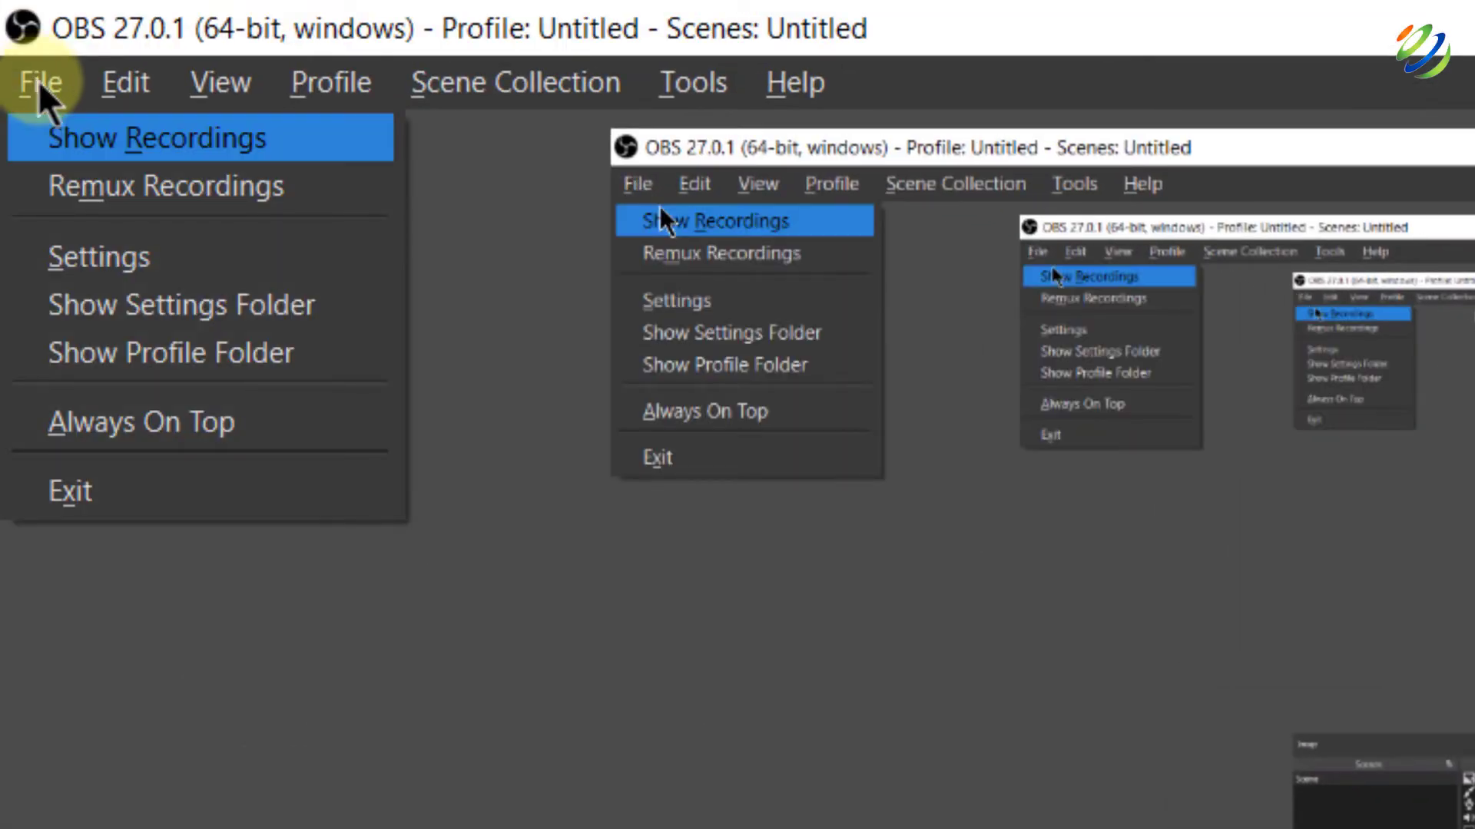
click(76, 126)
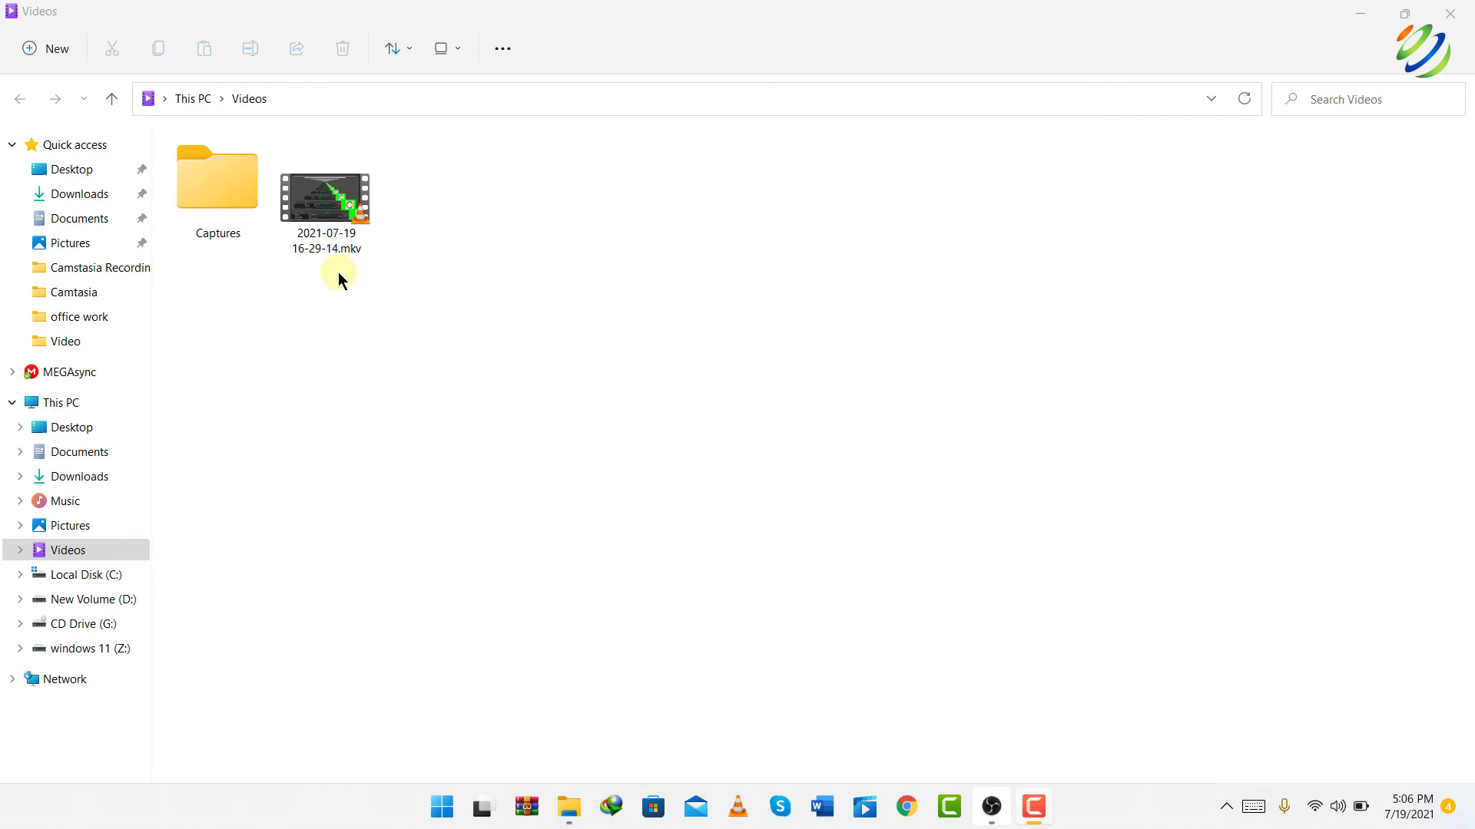
key(alt+Tab)
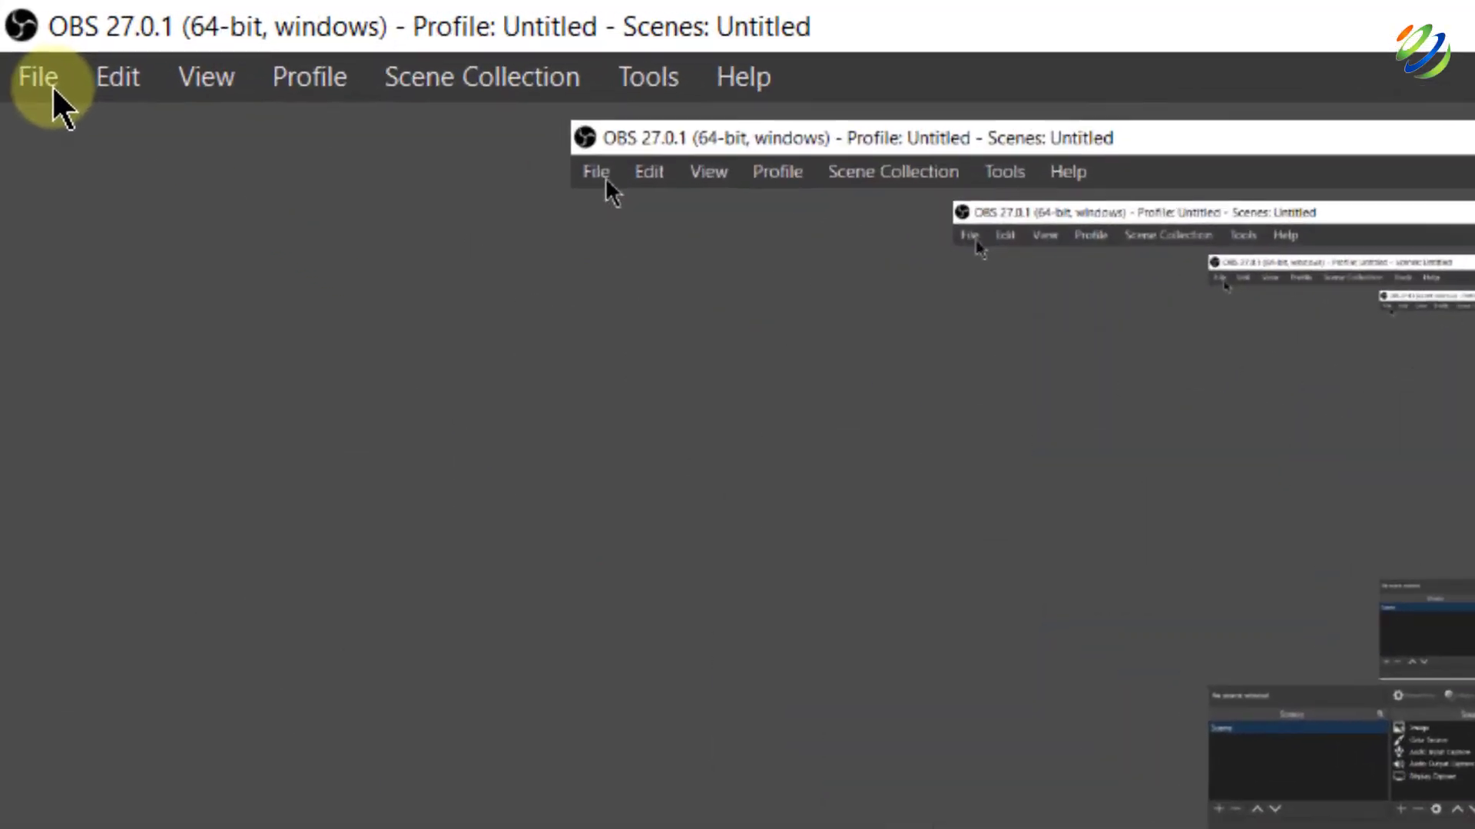
click(22, 41)
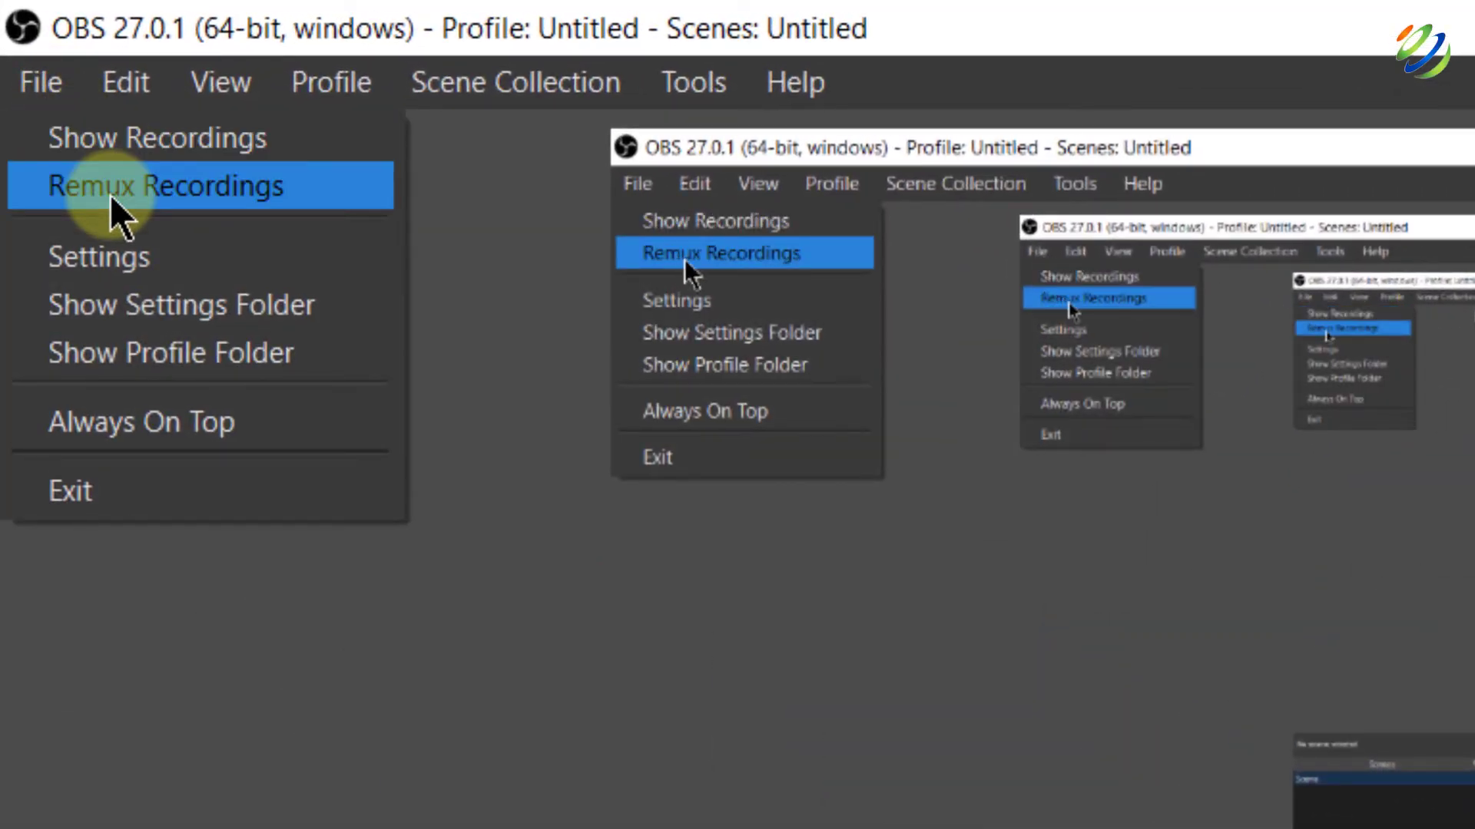
click(115, 211)
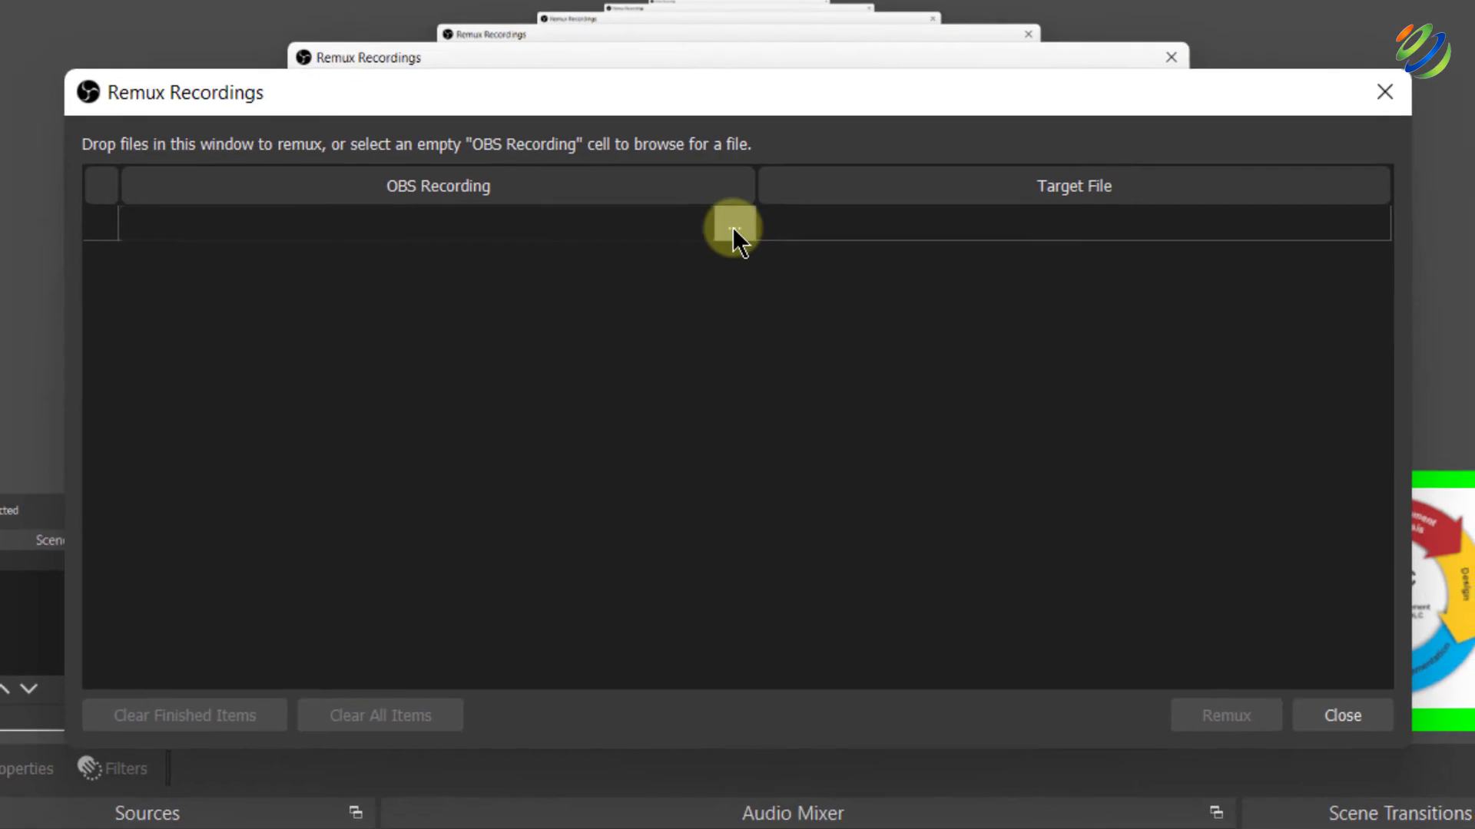
click(733, 229)
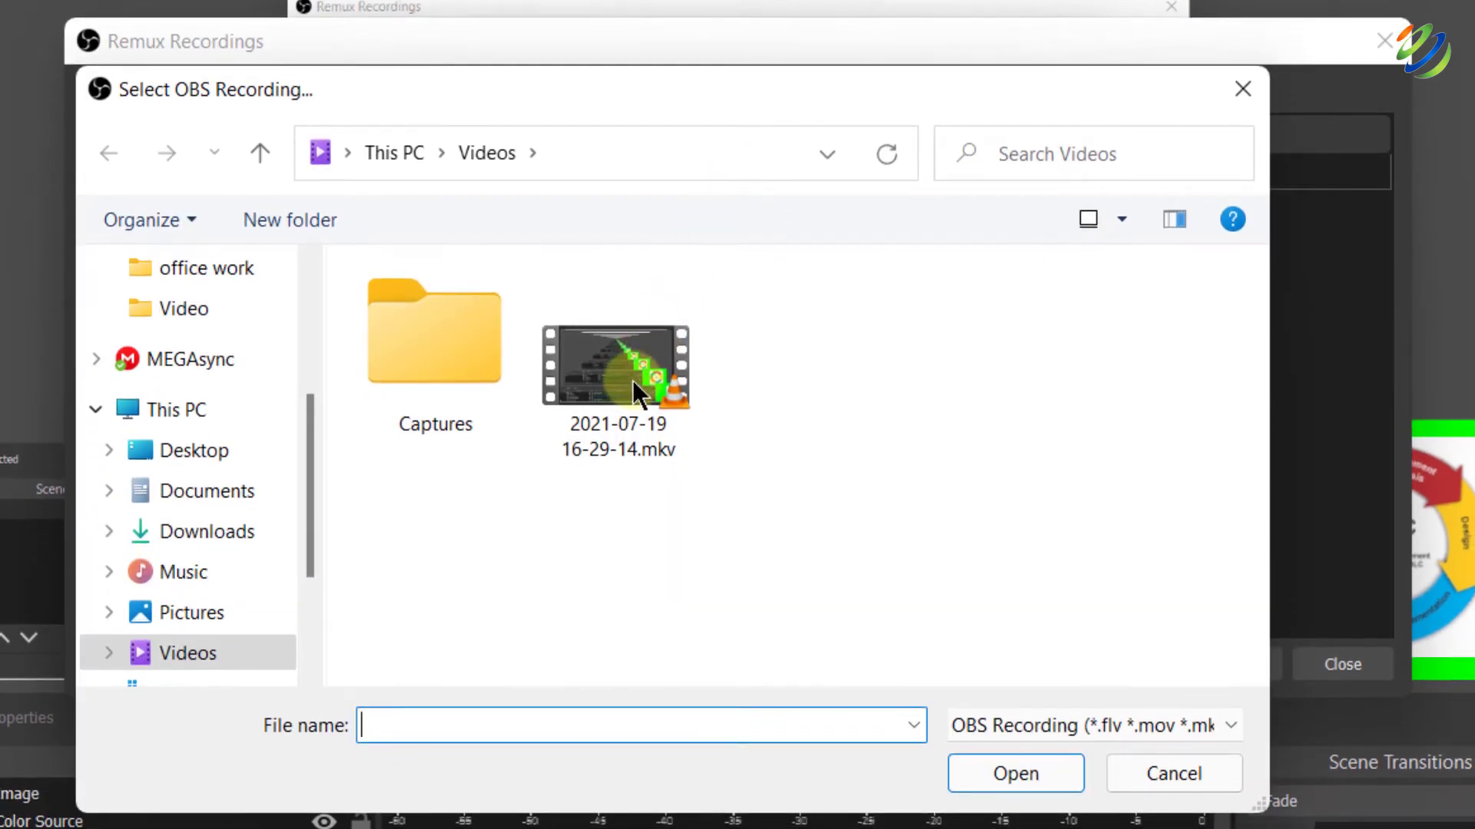
click(633, 380)
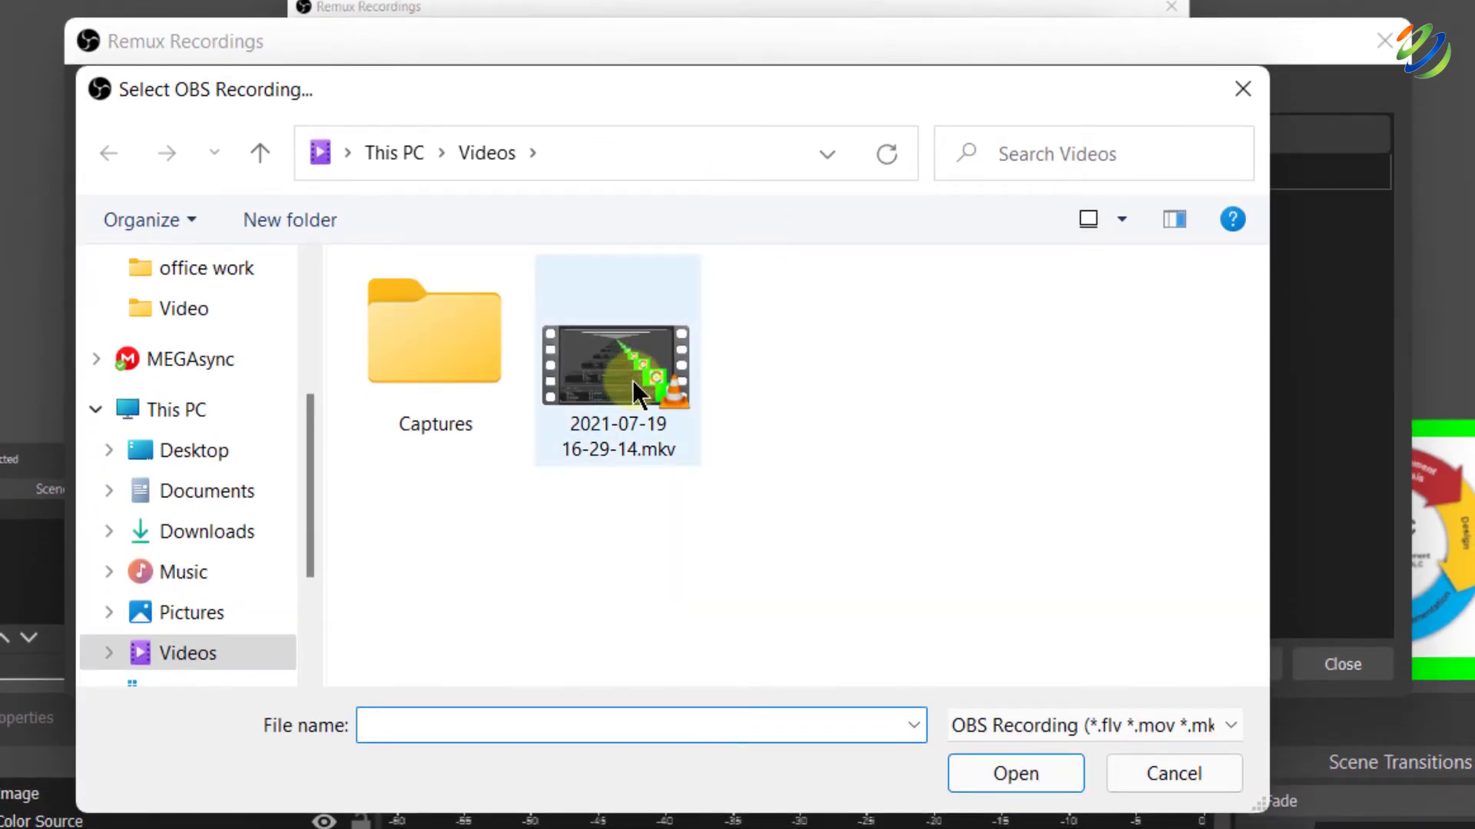
double_click(633, 380)
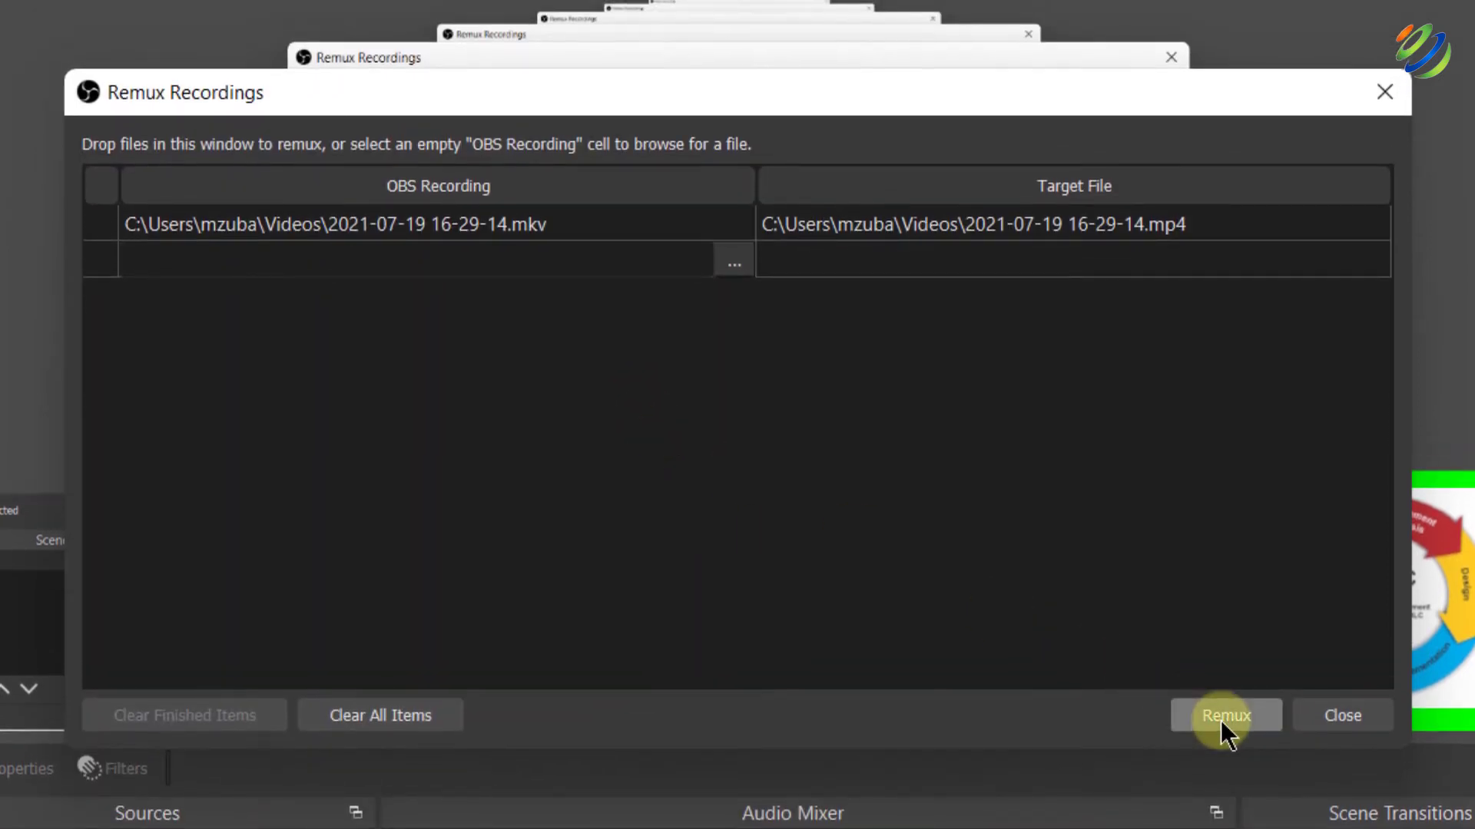
click(1220, 720)
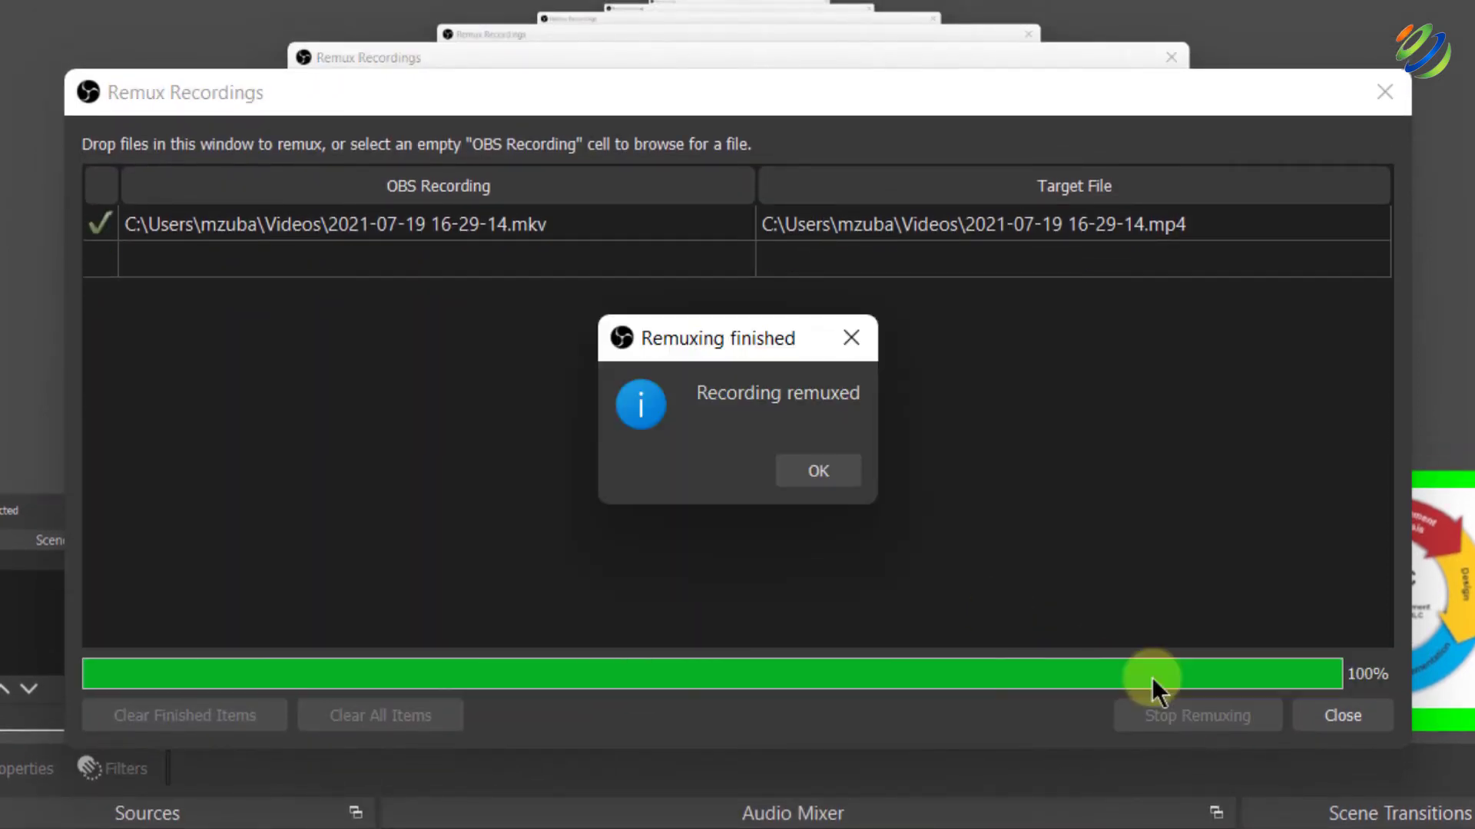
click(819, 474)
click(1344, 716)
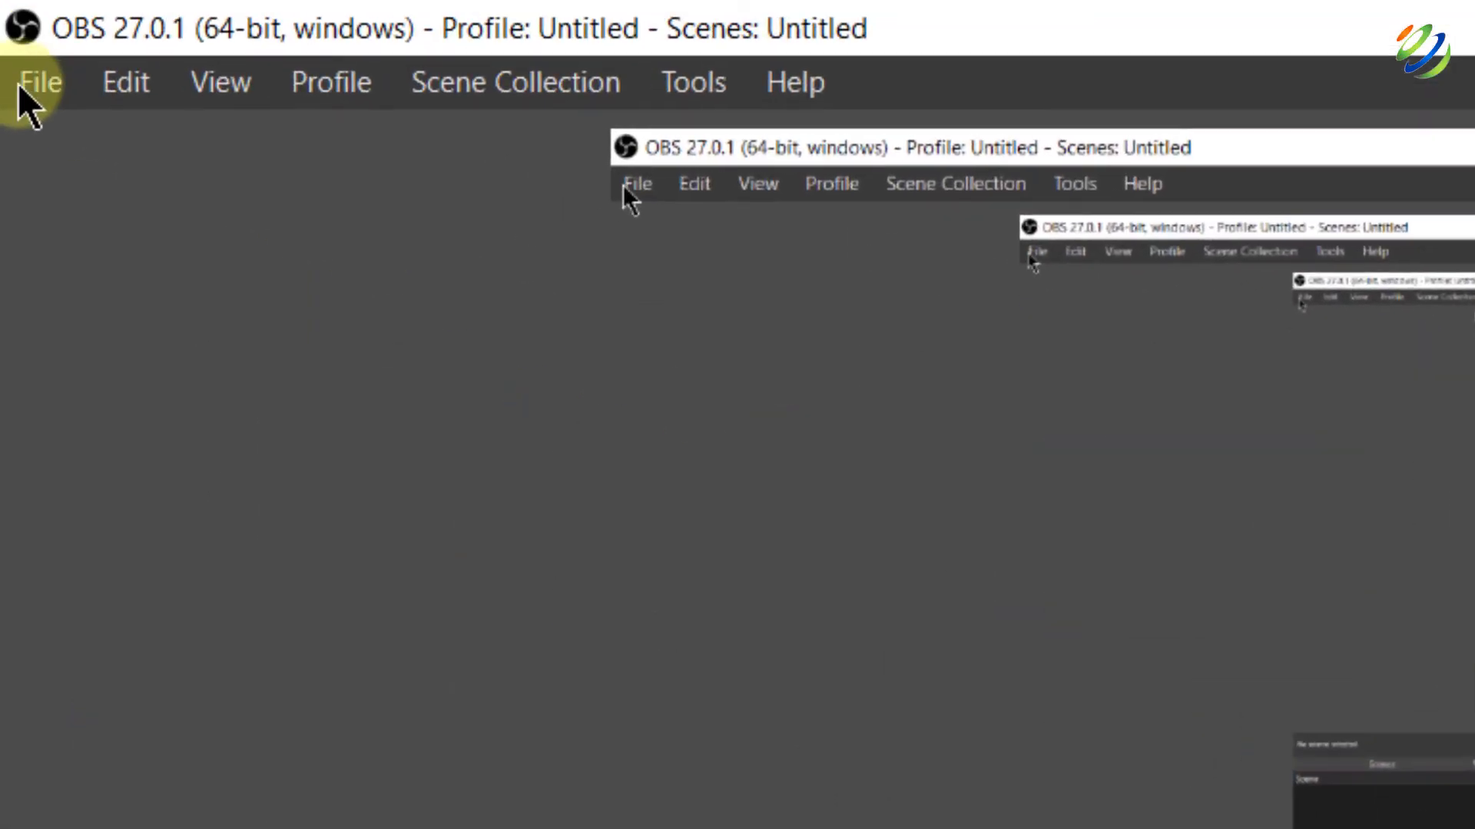
click(19, 86)
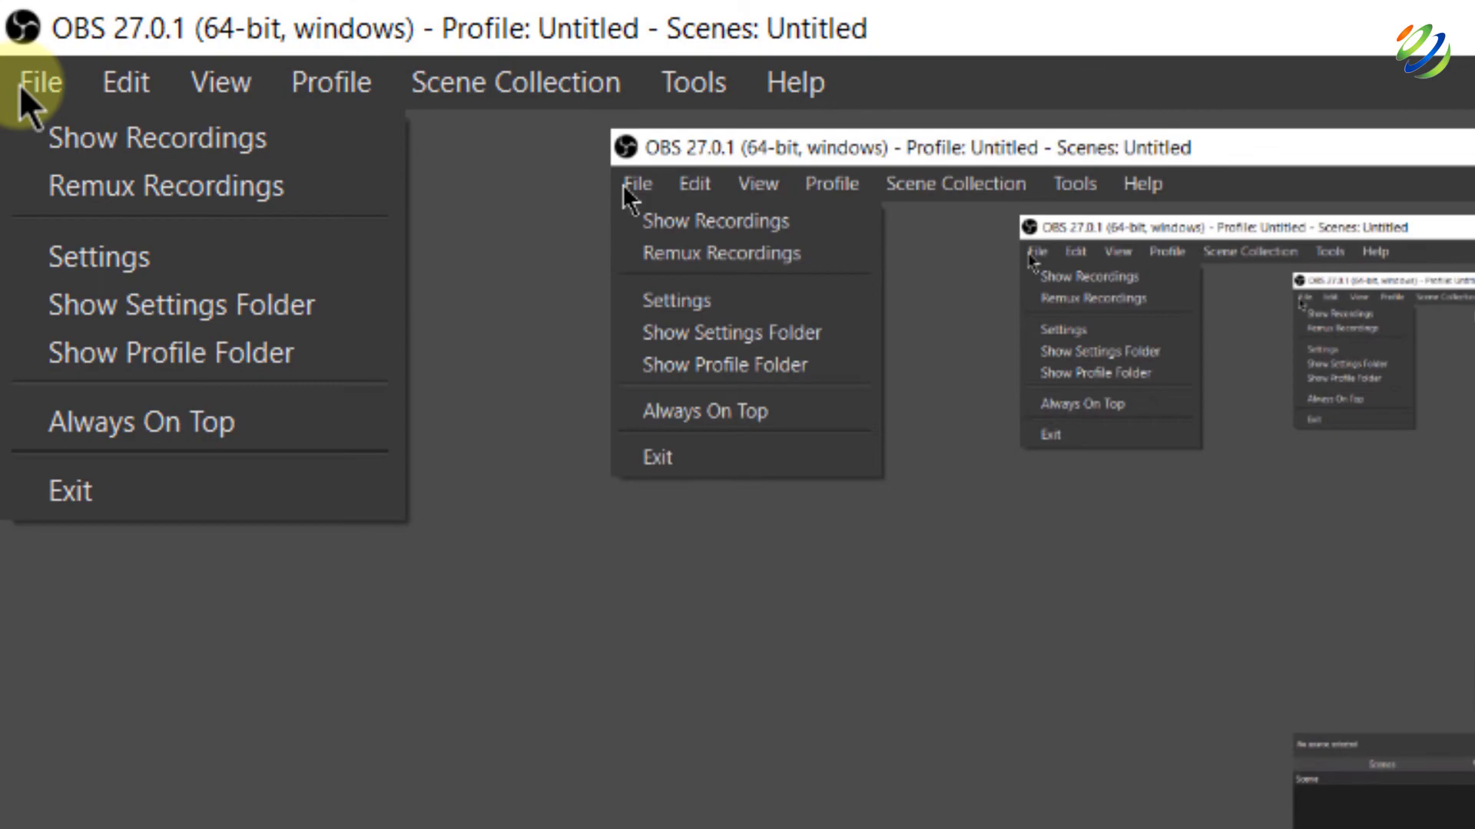
click(91, 130)
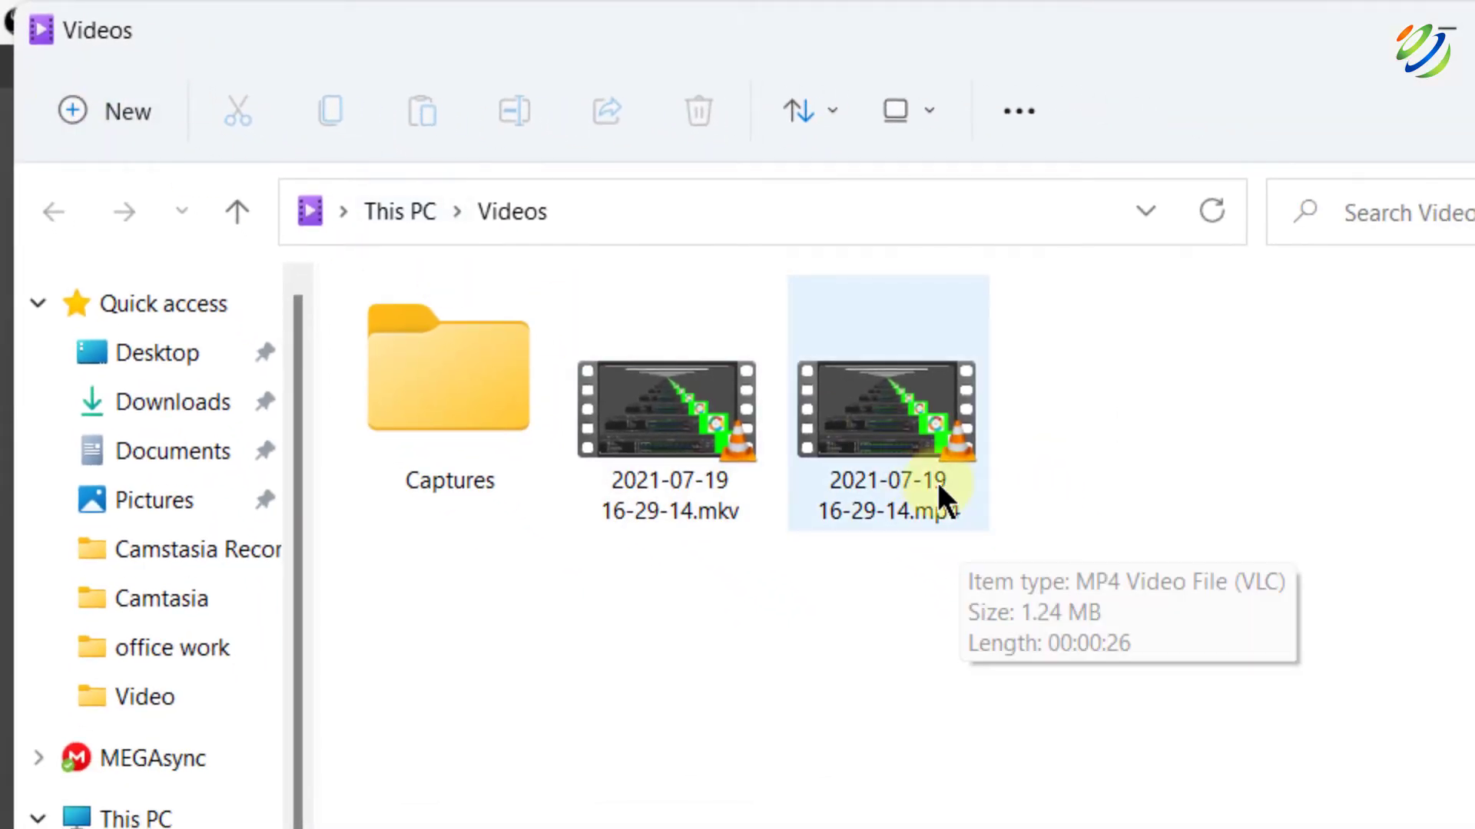
mouse_move(937, 481)
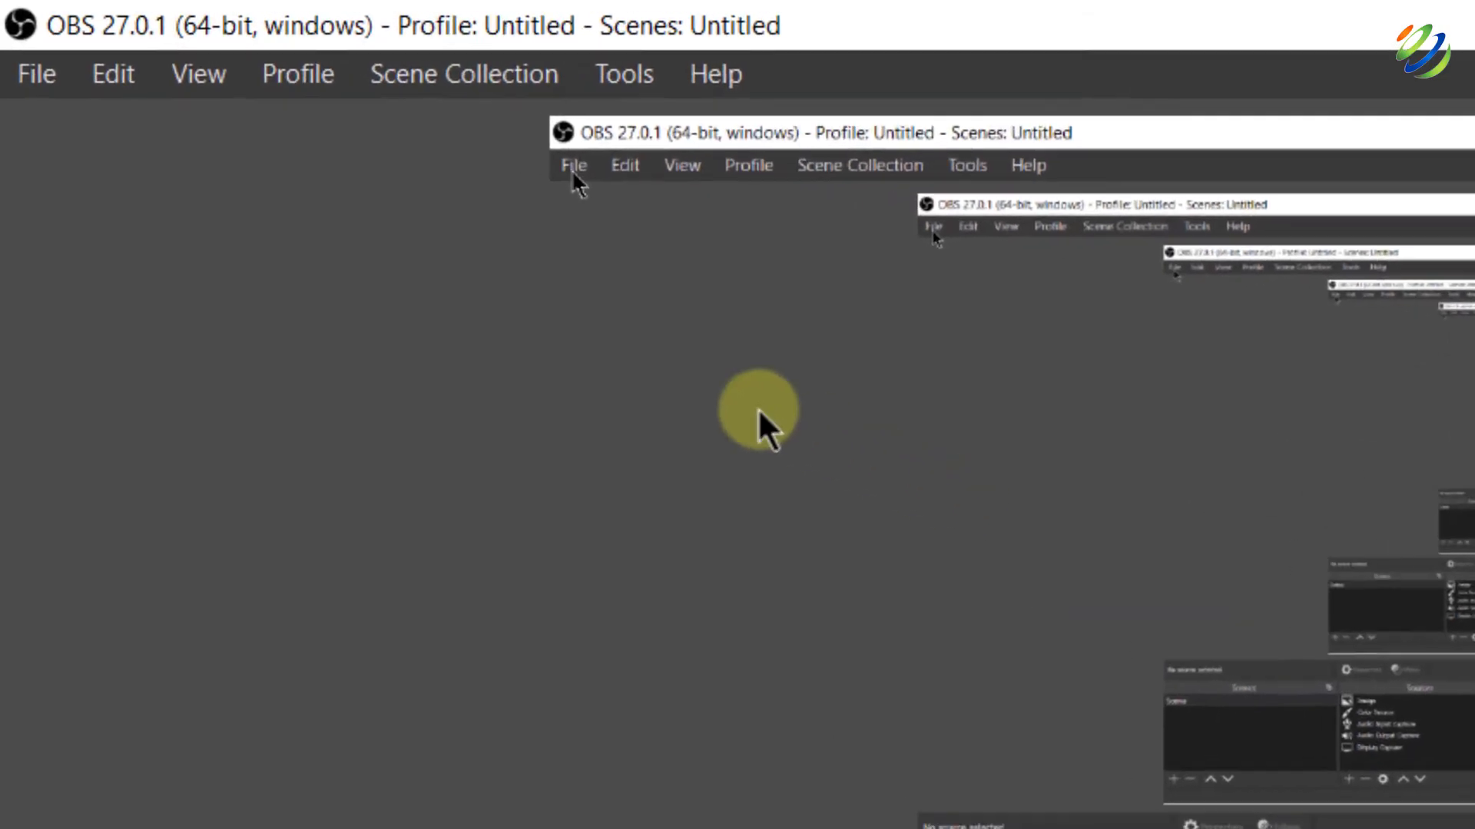
- Set the recording format to mp4 in the output settings
click(40, 85)
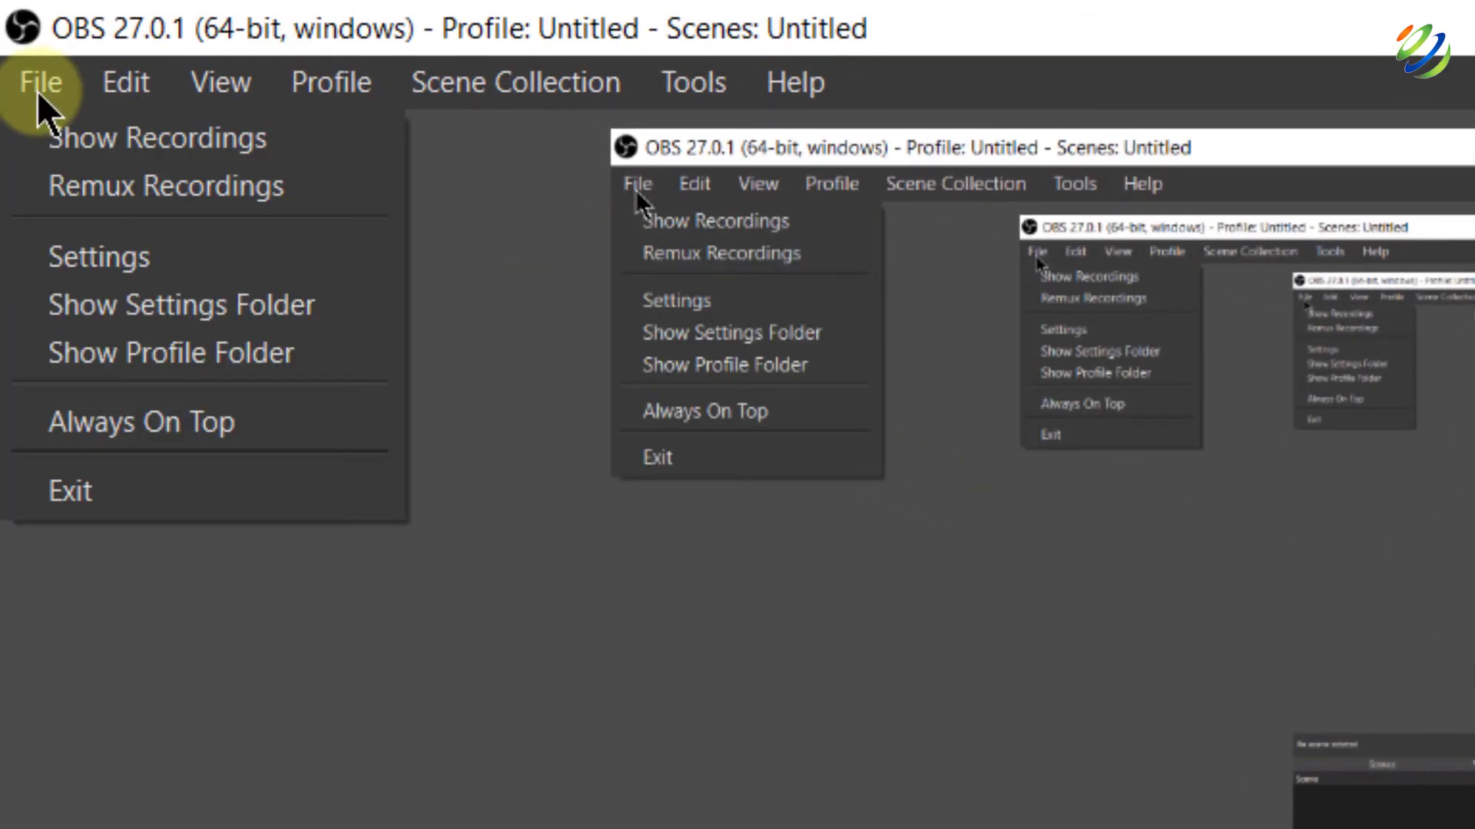
click(102, 257)
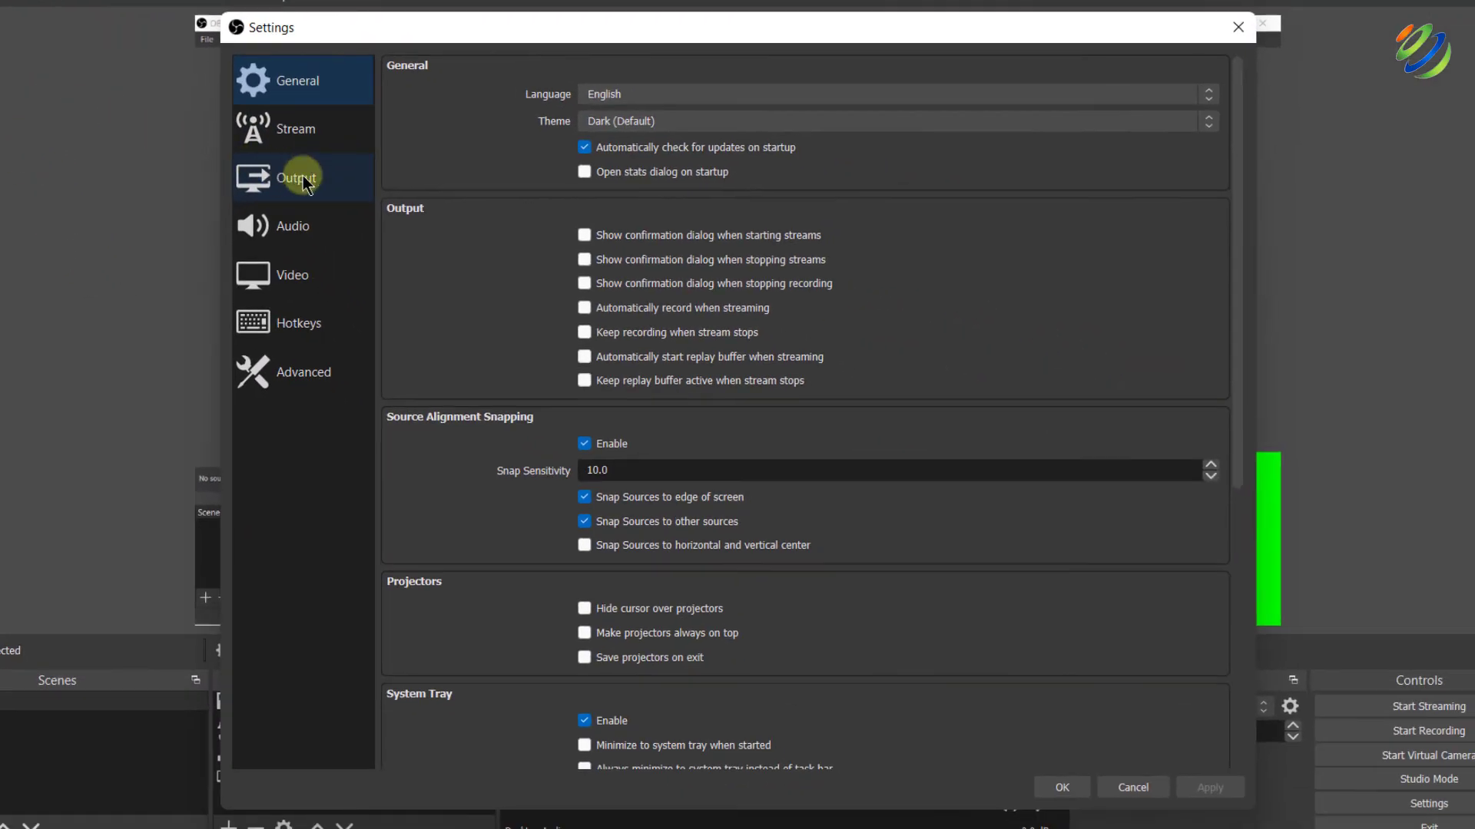
click(299, 178)
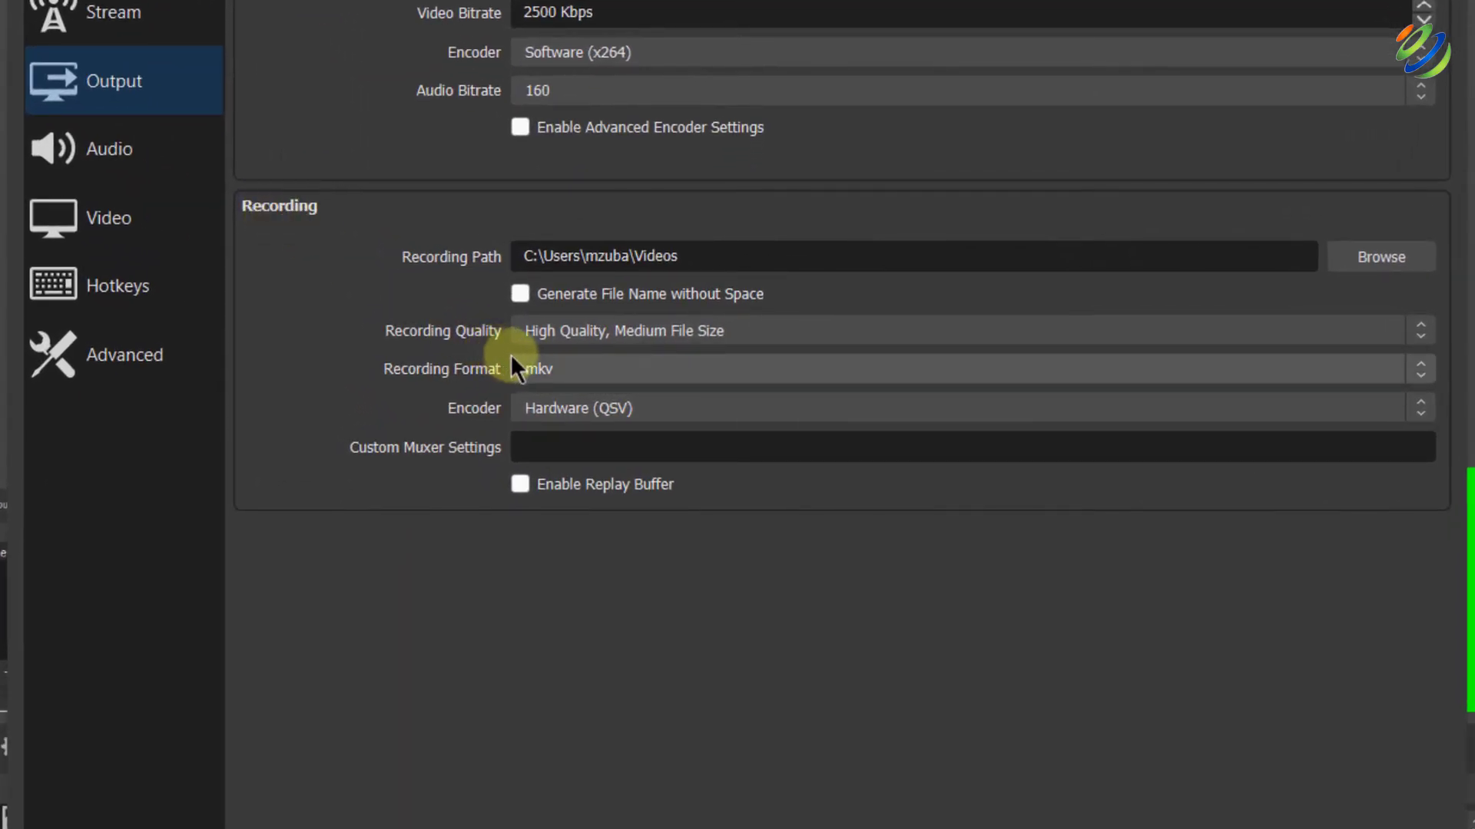
click(550, 368)
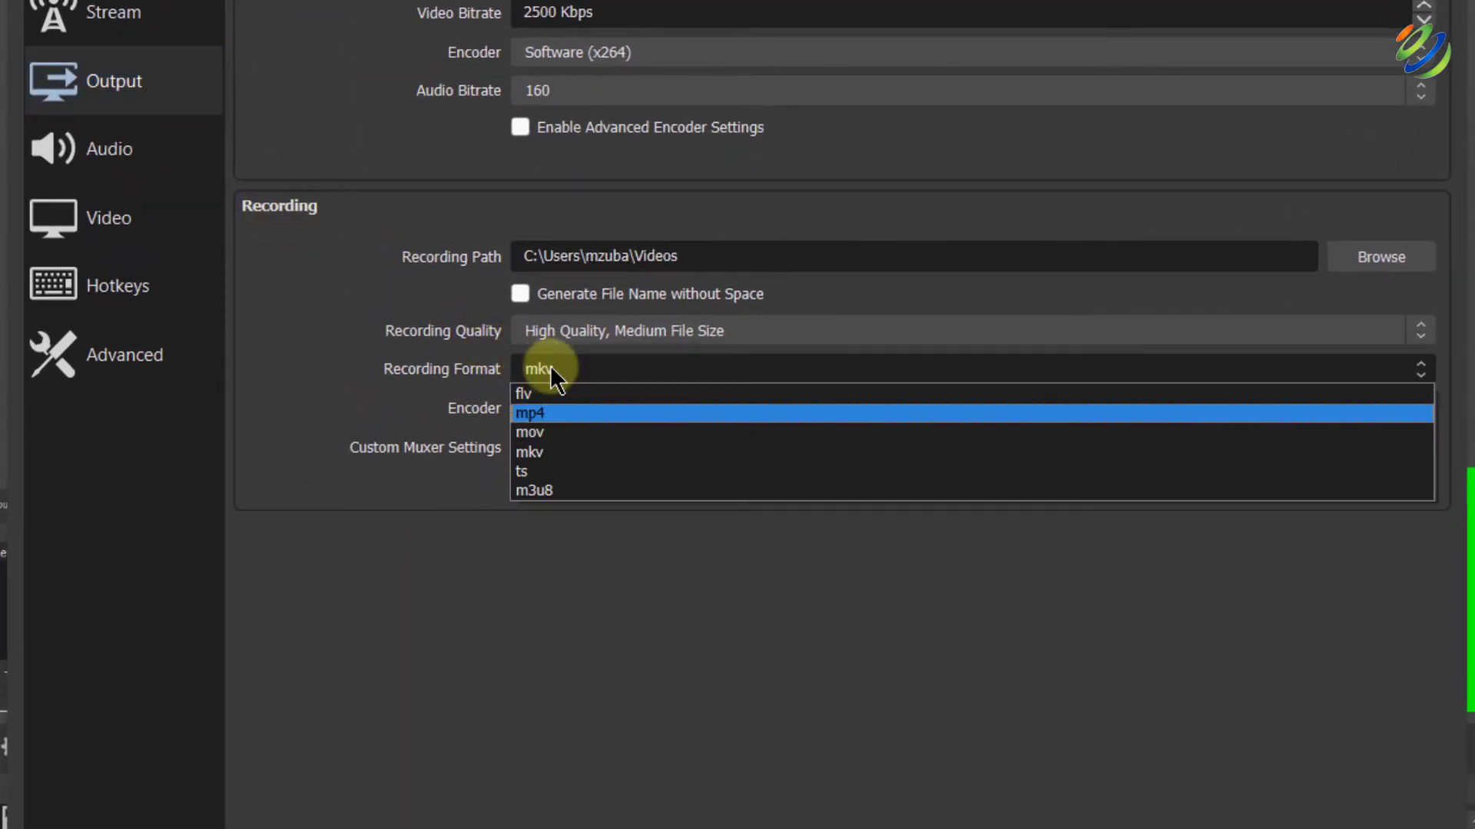
click(565, 415)
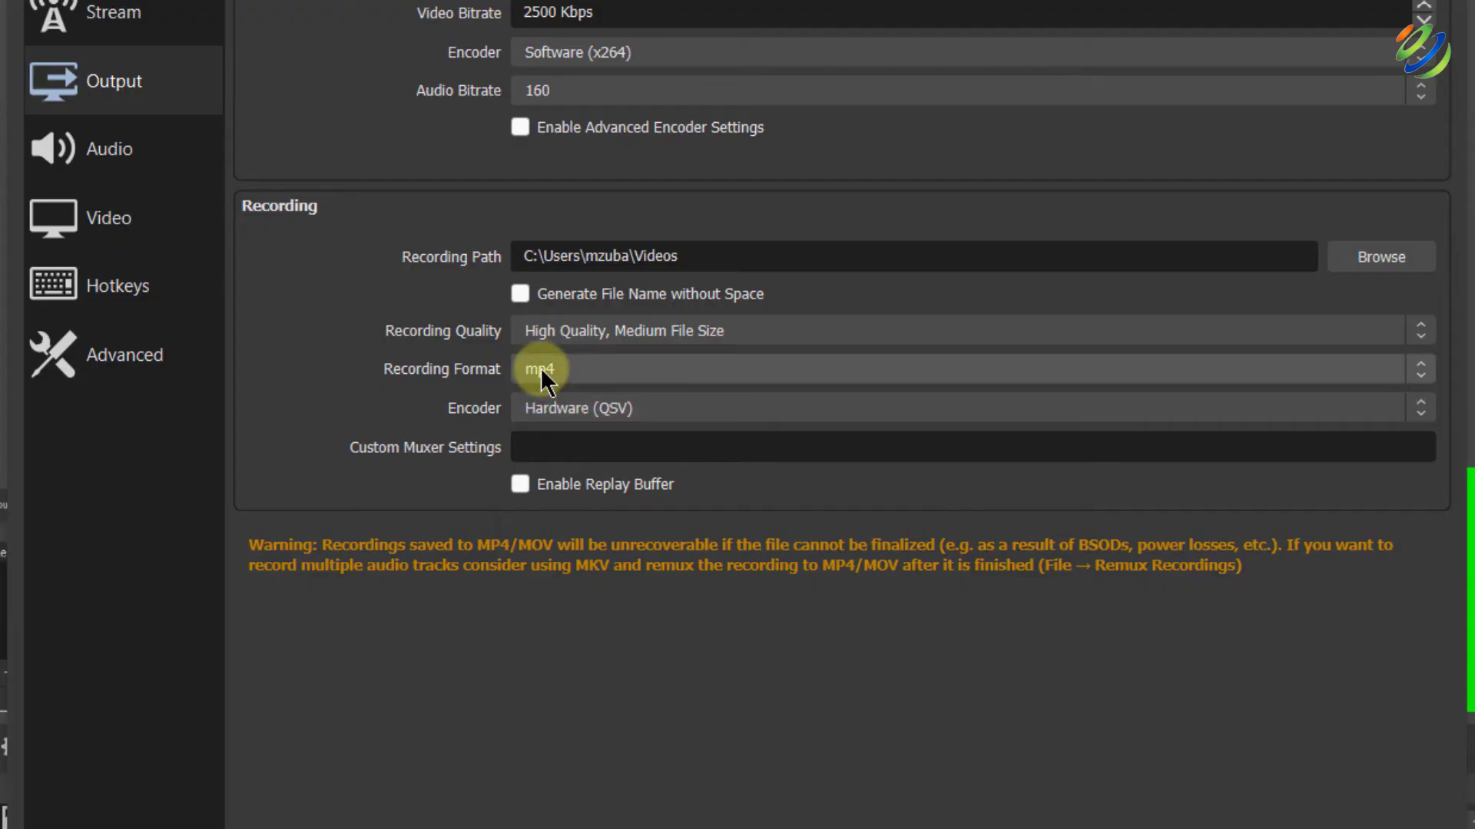
- Set the recording format back to mkv, apply the output settings and close them
click(541, 369)
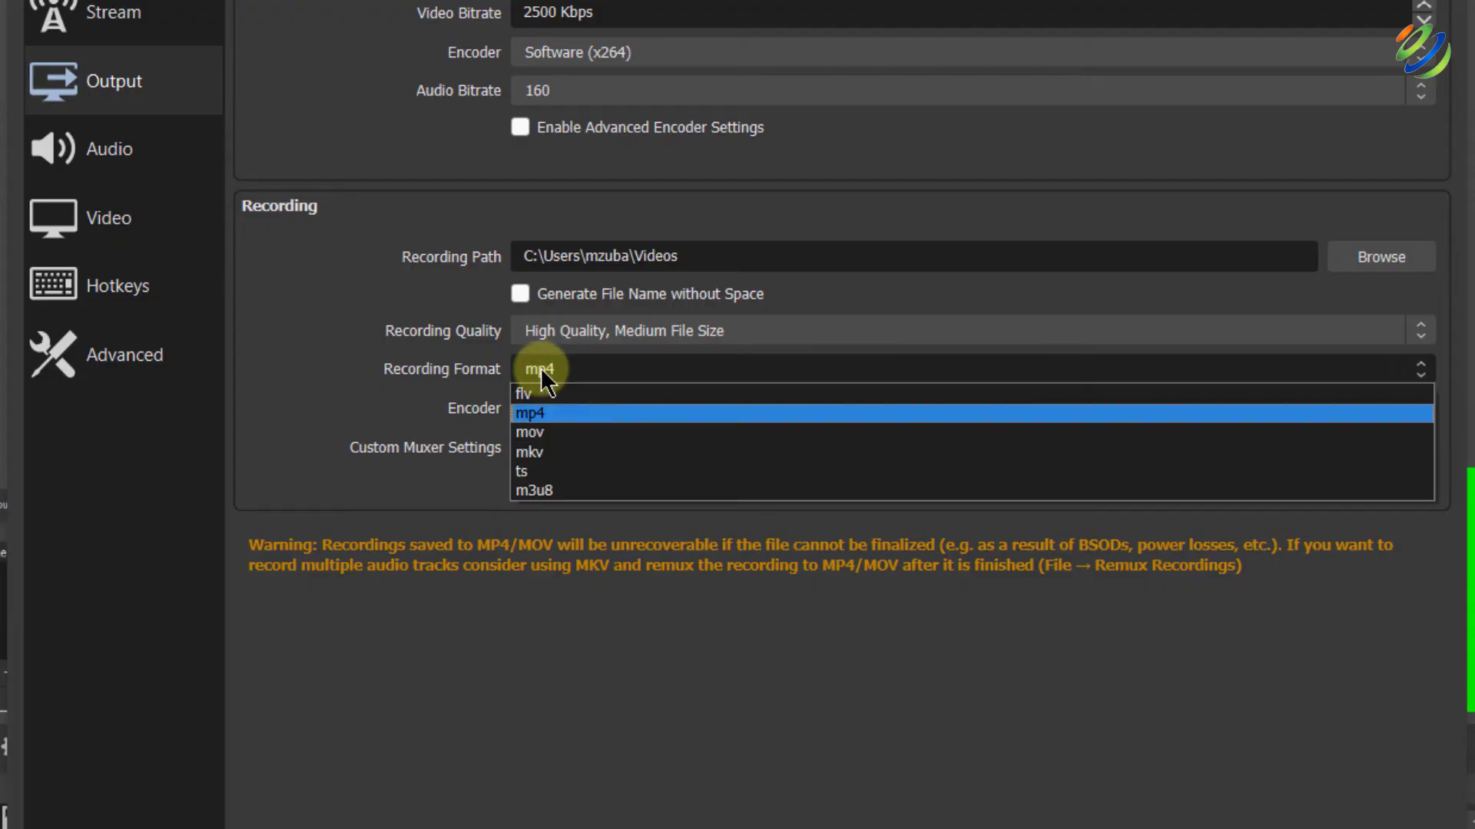
click(569, 452)
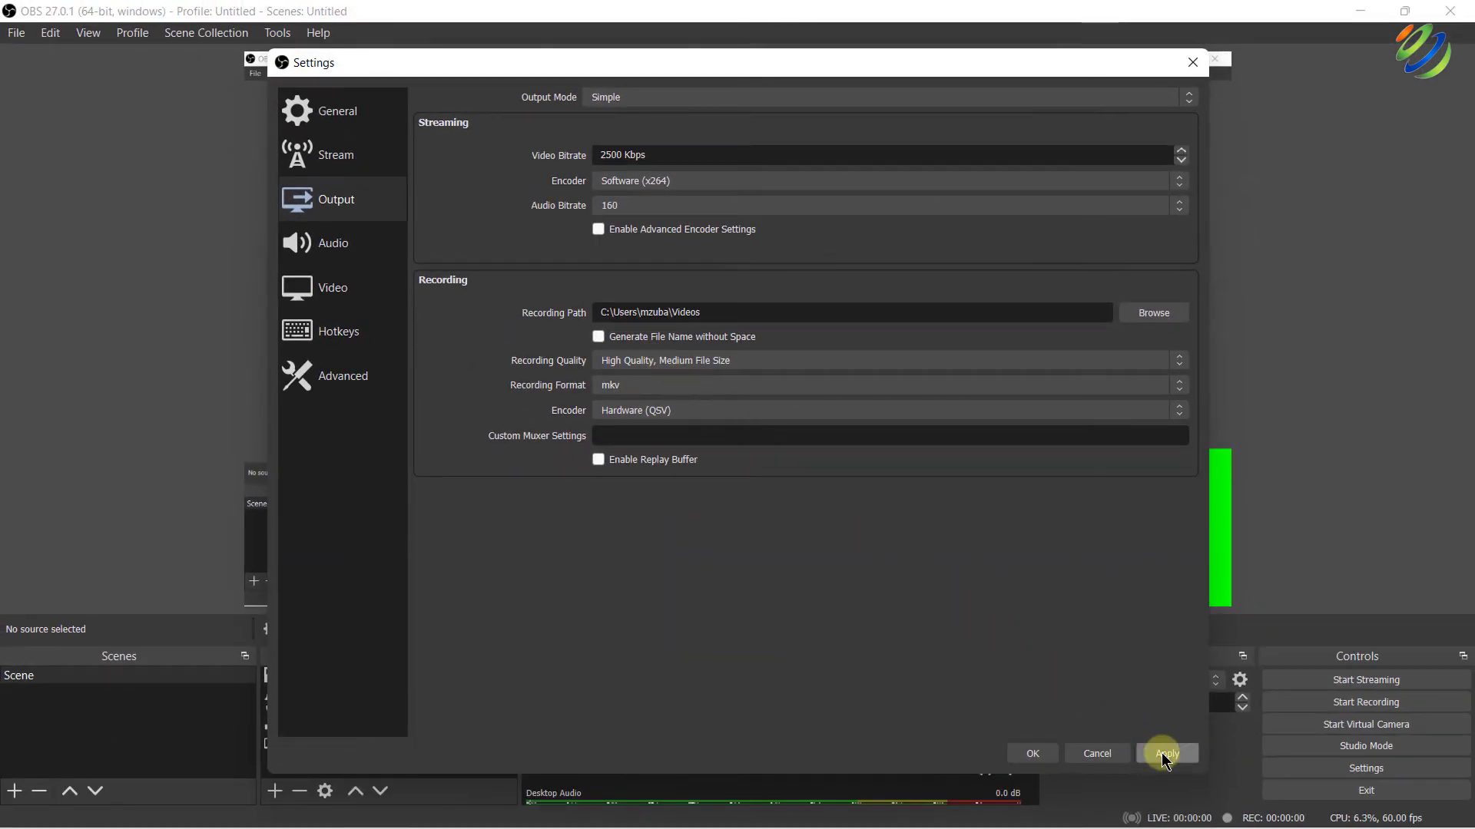
click(1156, 753)
click(1033, 753)
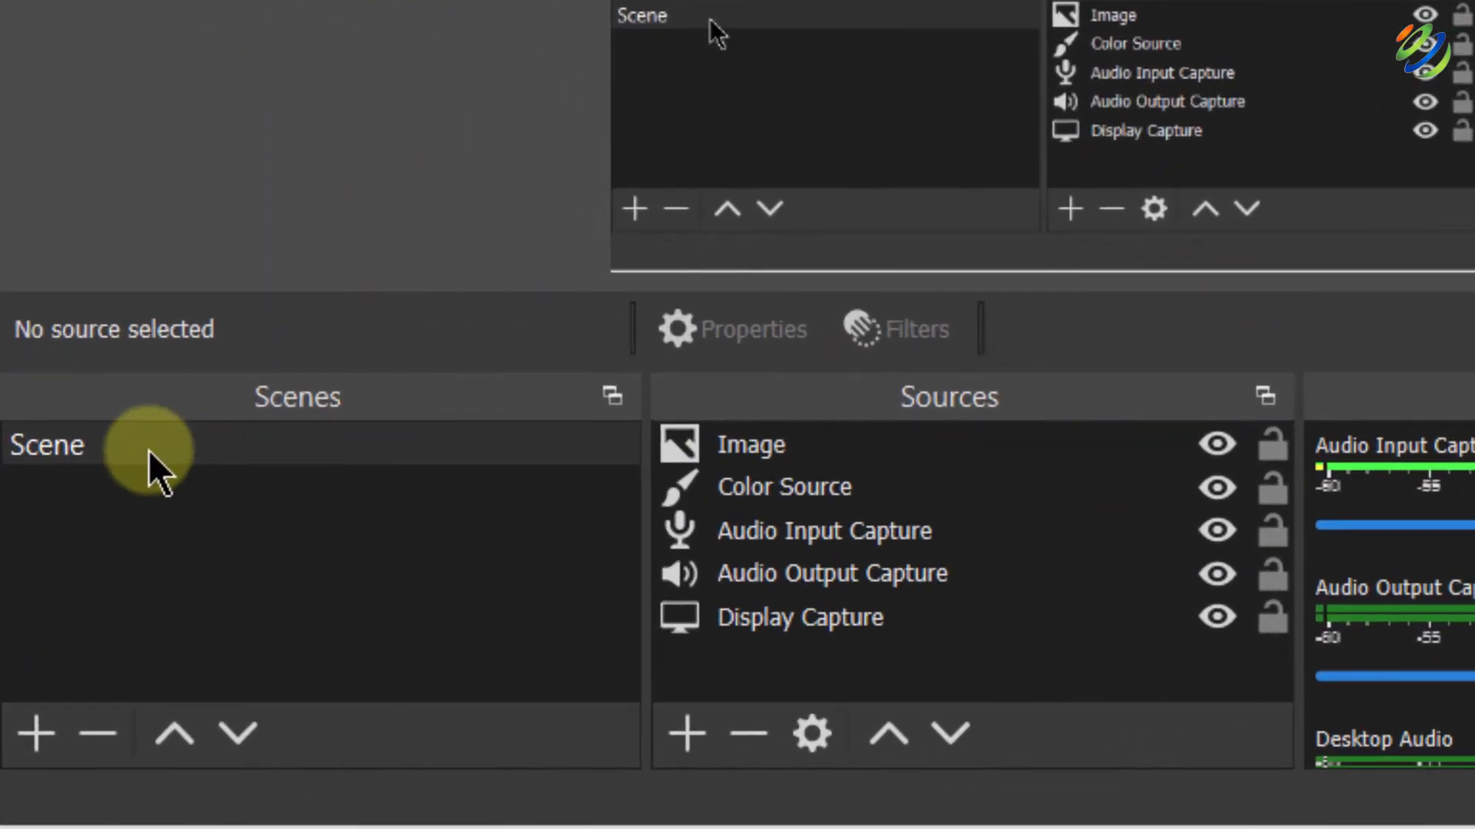
- Duplicate the existing scene and name the copy Duplicate
right_click(149, 455)
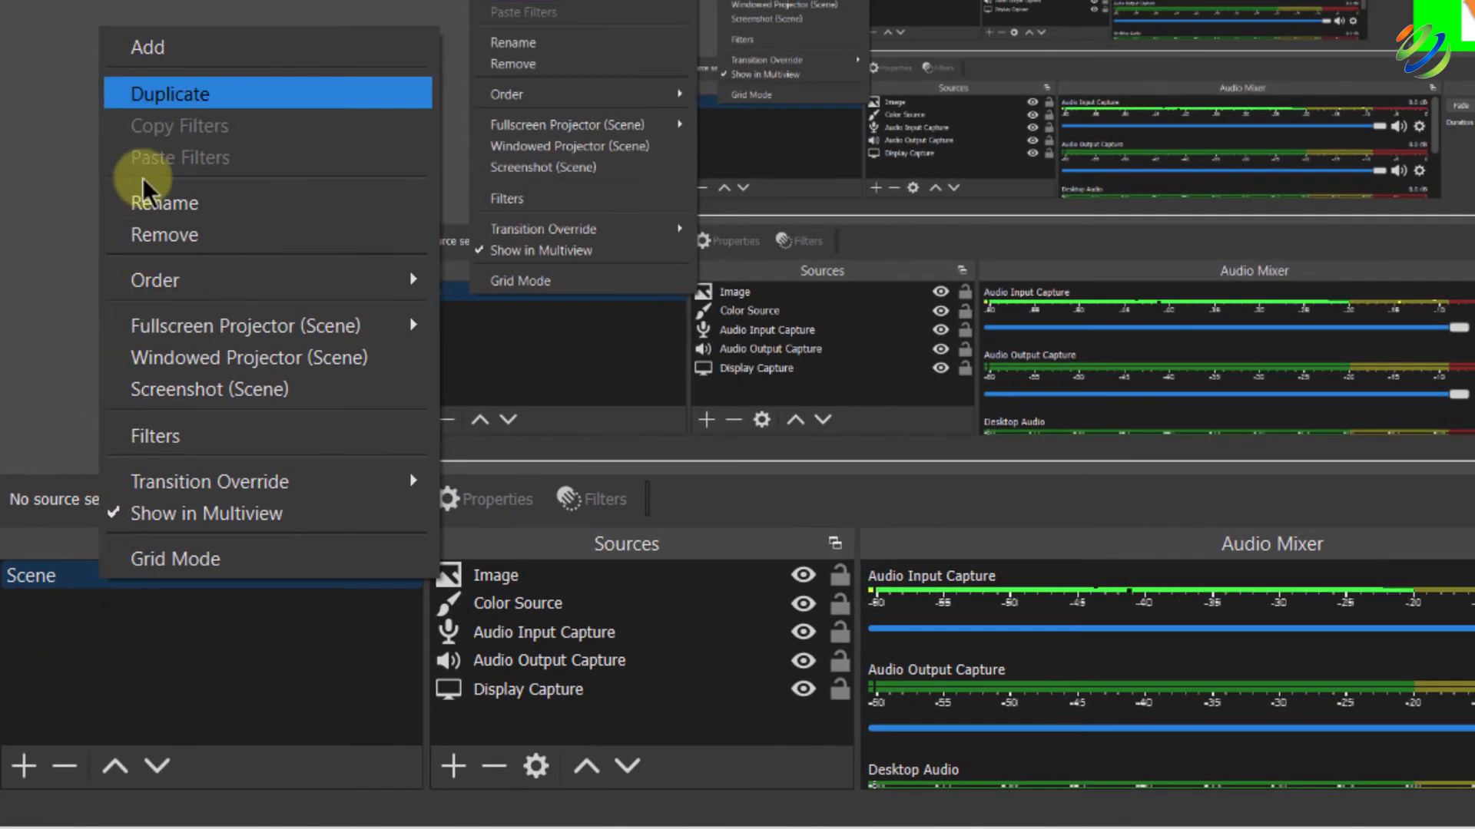
click(154, 94)
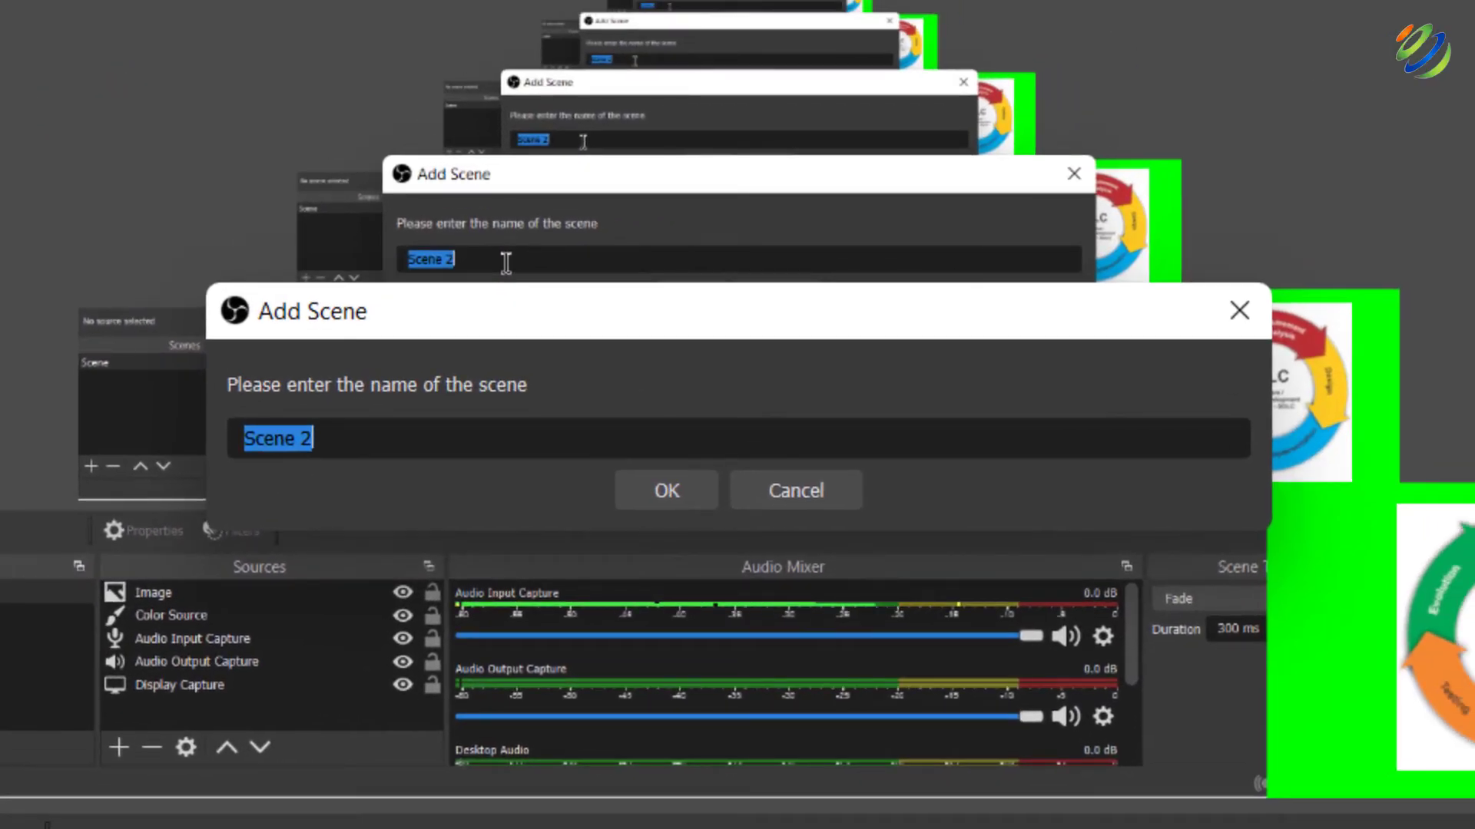
text(Duplicate)
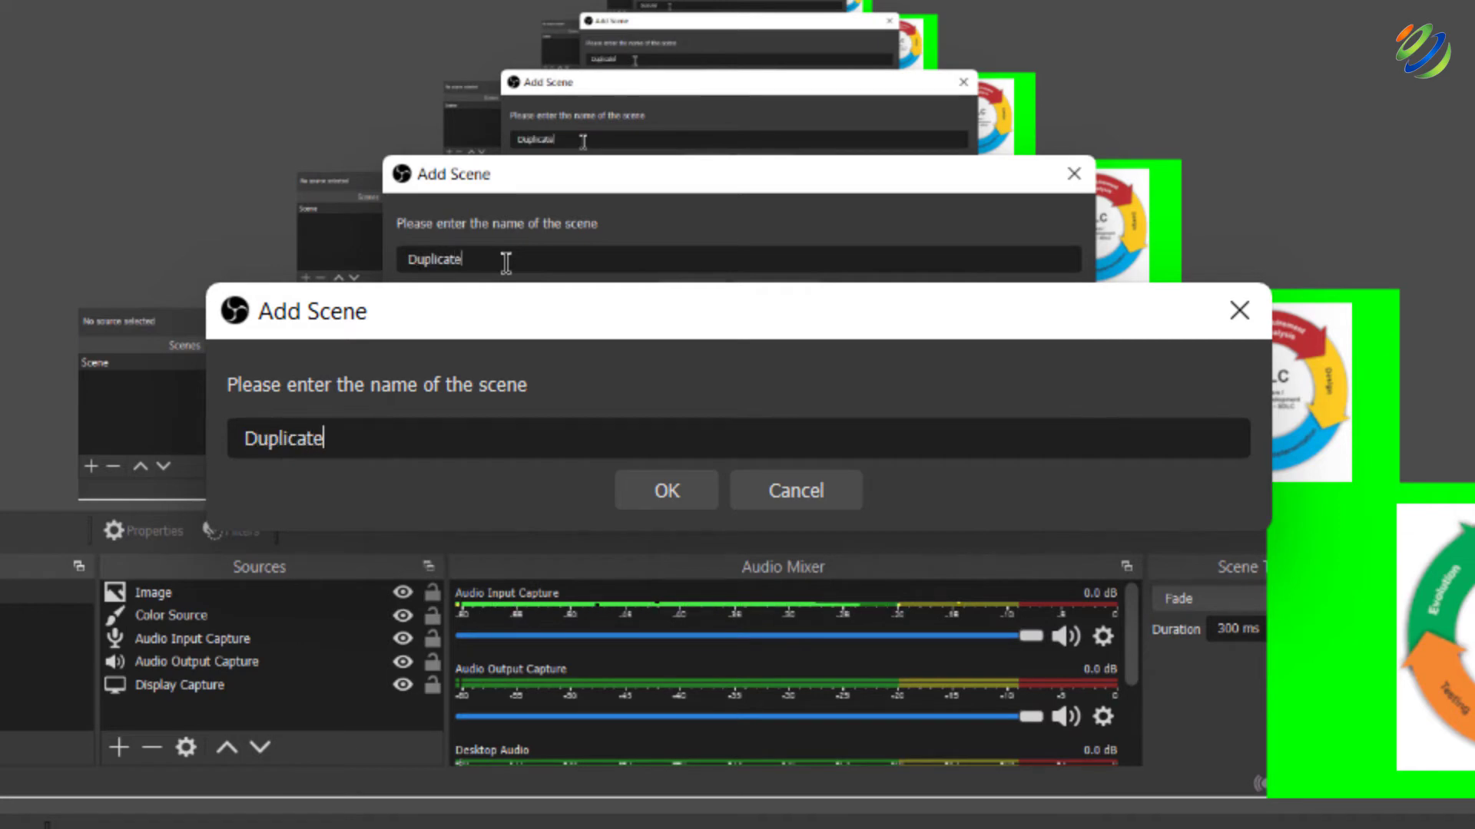
click(652, 496)
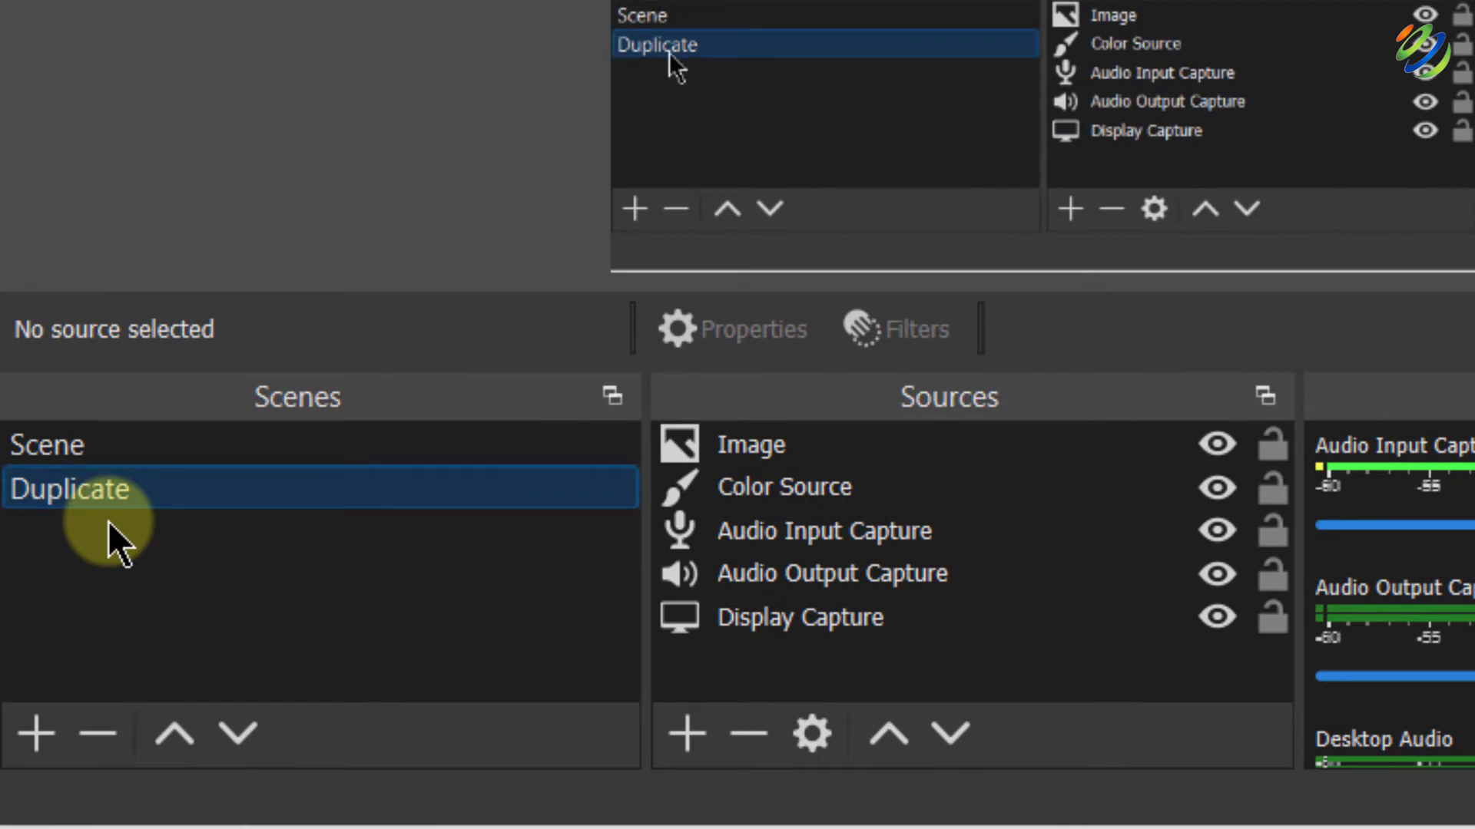
- Remove the Image and Color Source sources from the Duplicate scene, comparing its sources with those of the original scene
click(767, 439)
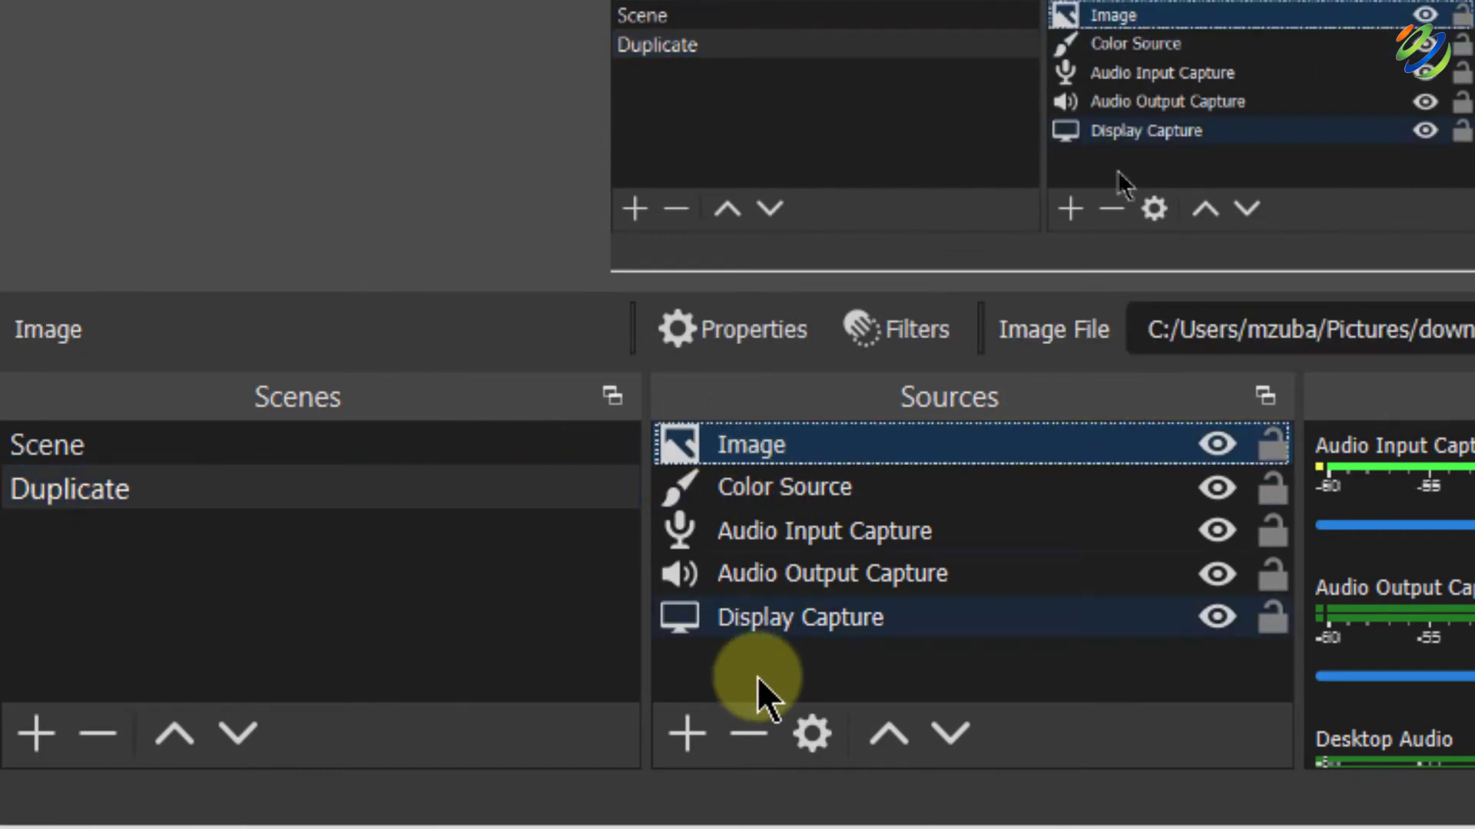
click(749, 732)
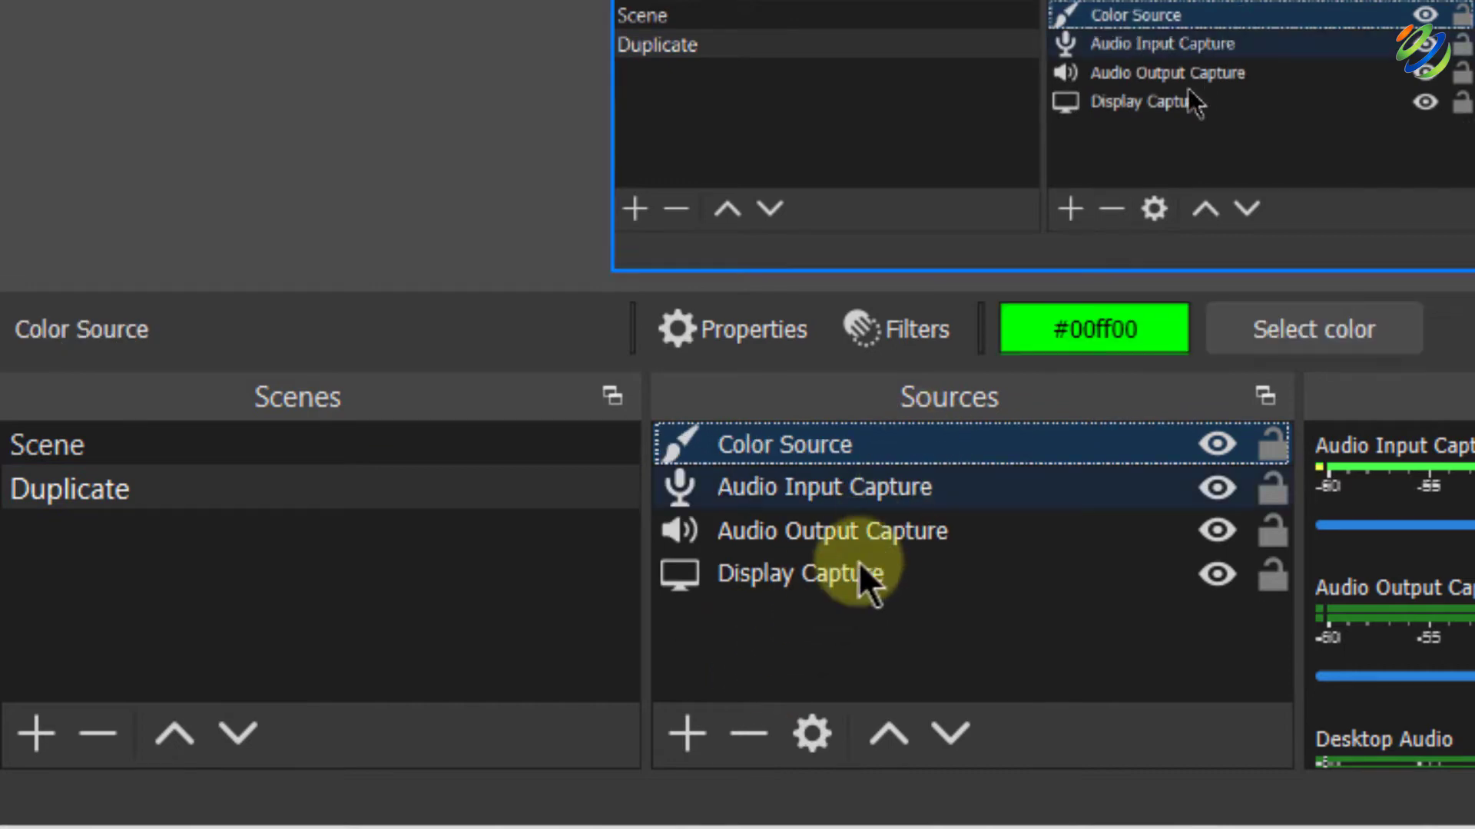
click(749, 734)
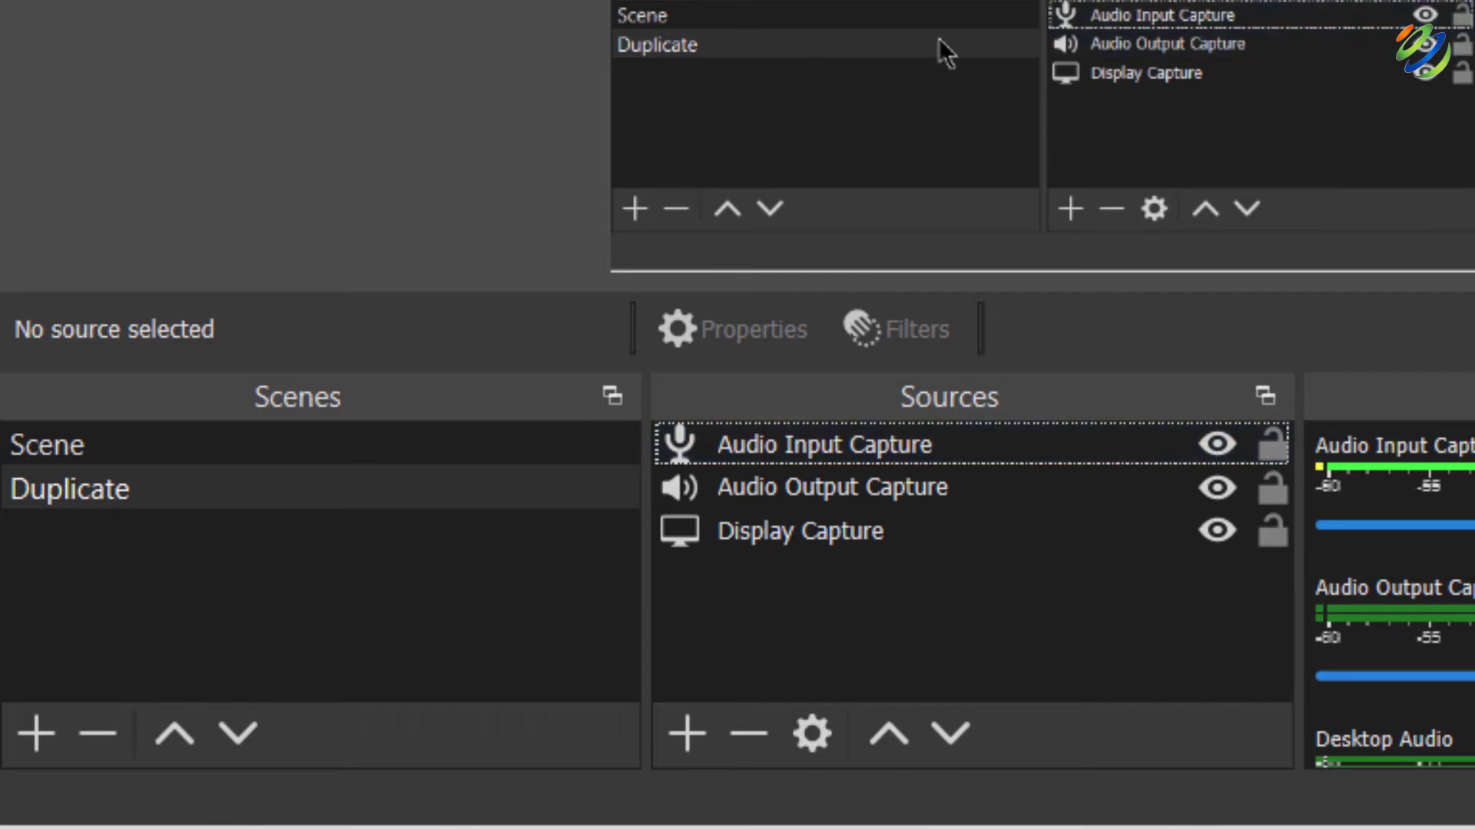
click(401, 447)
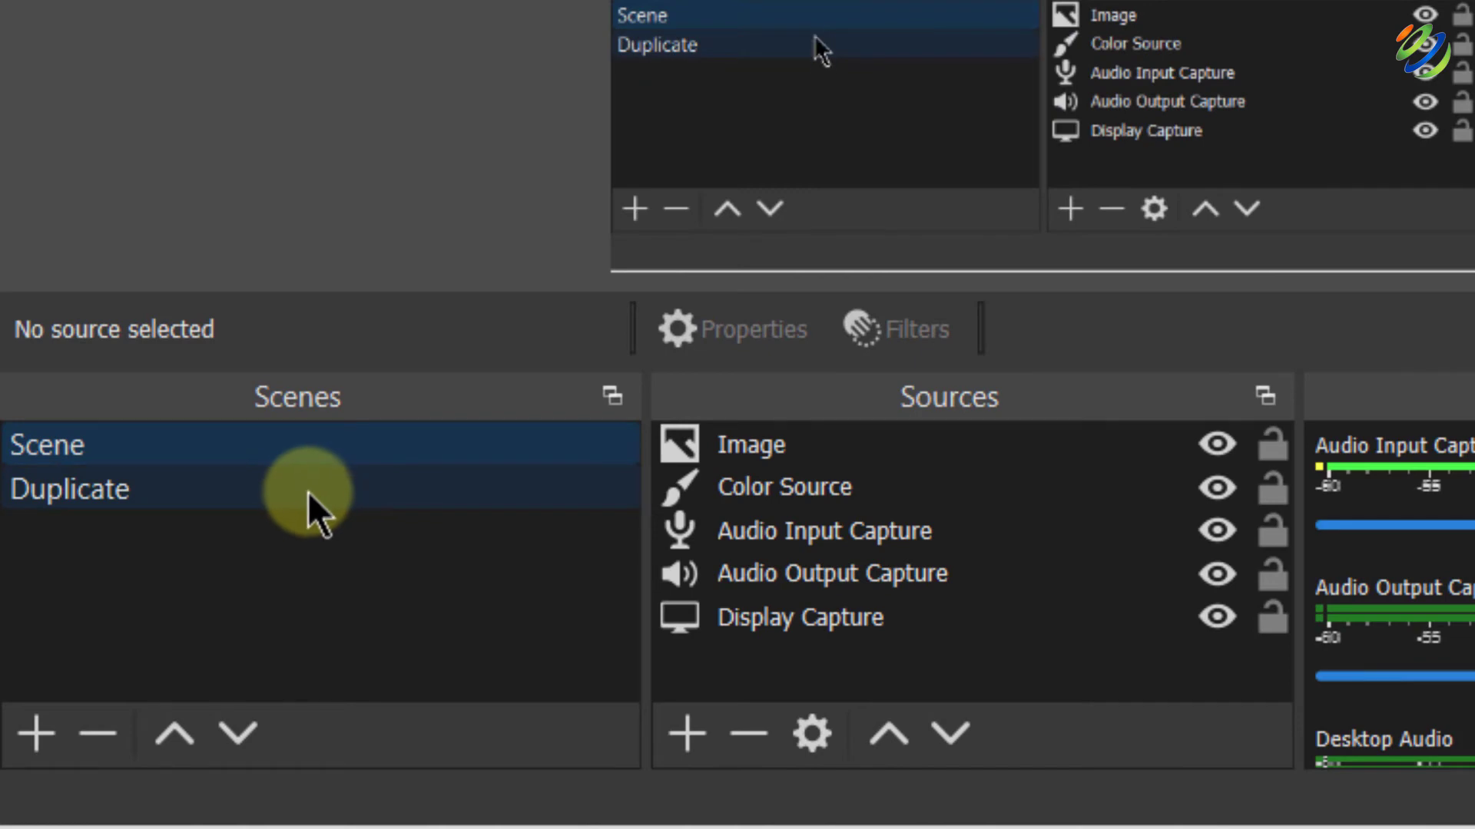
click(307, 491)
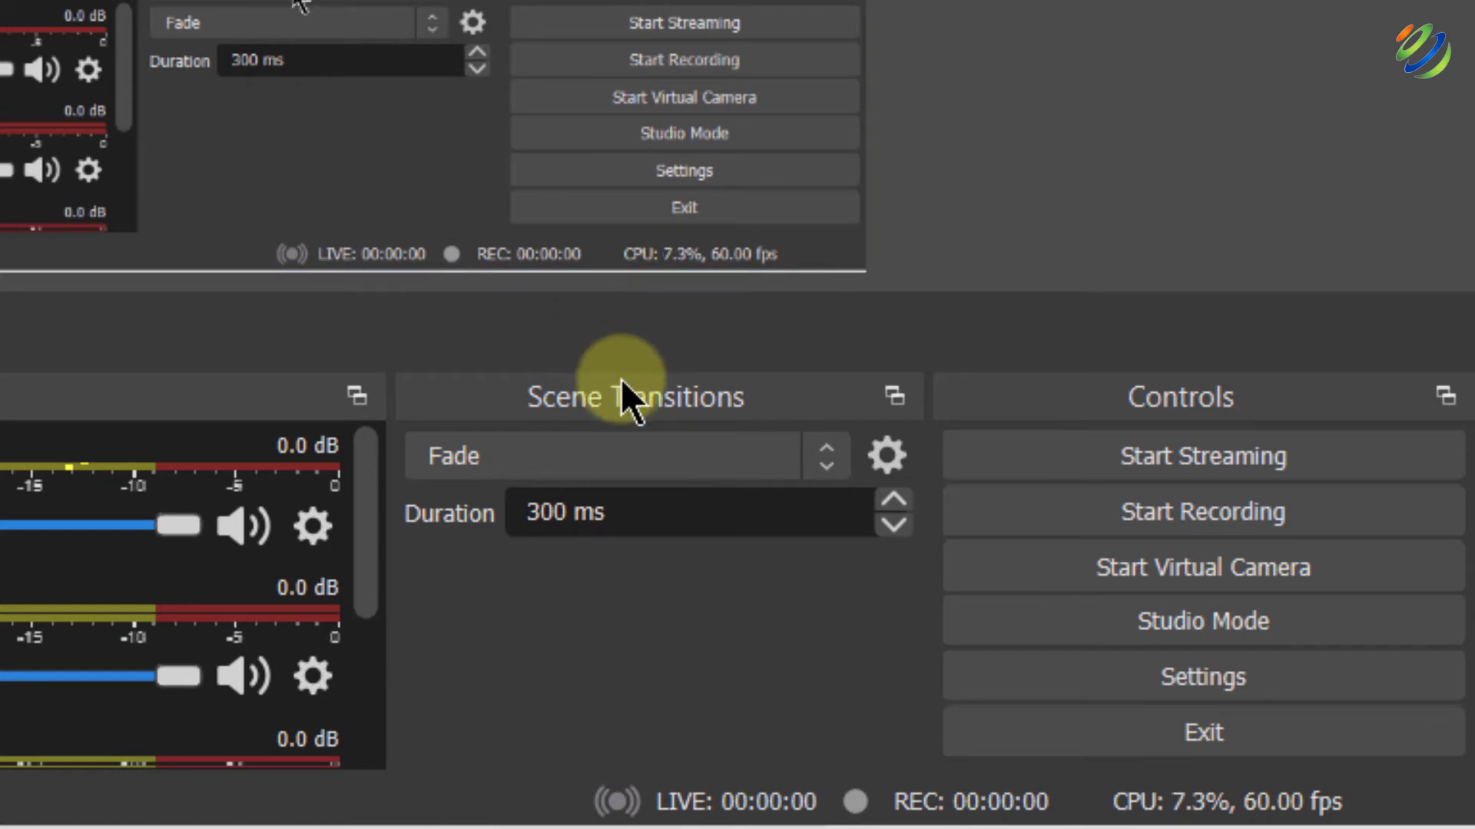
- Add a Slide scene transition, keeping the name Slide
click(632, 457)
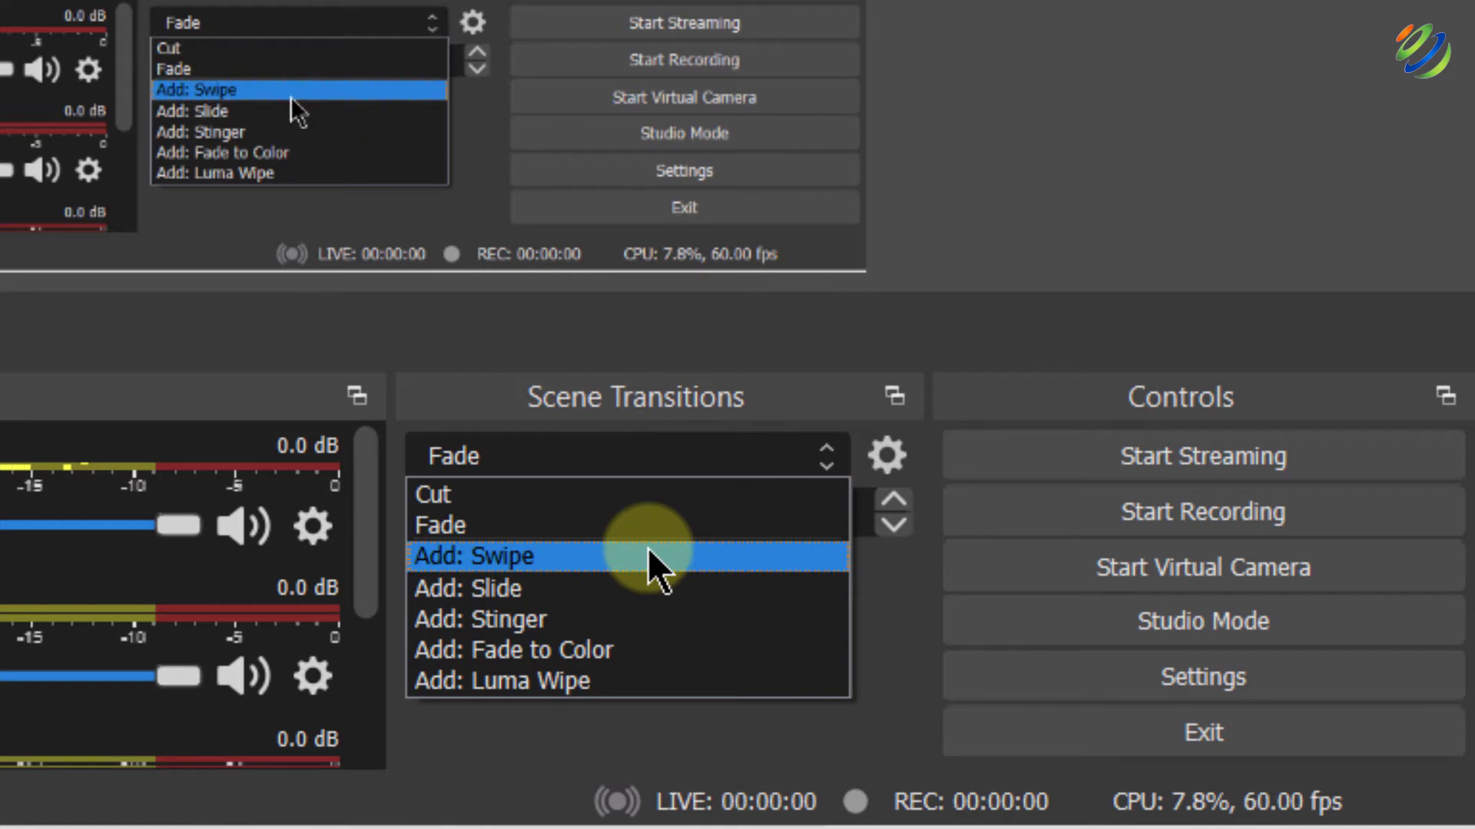
key(Up)
key(Up)
key(Up)
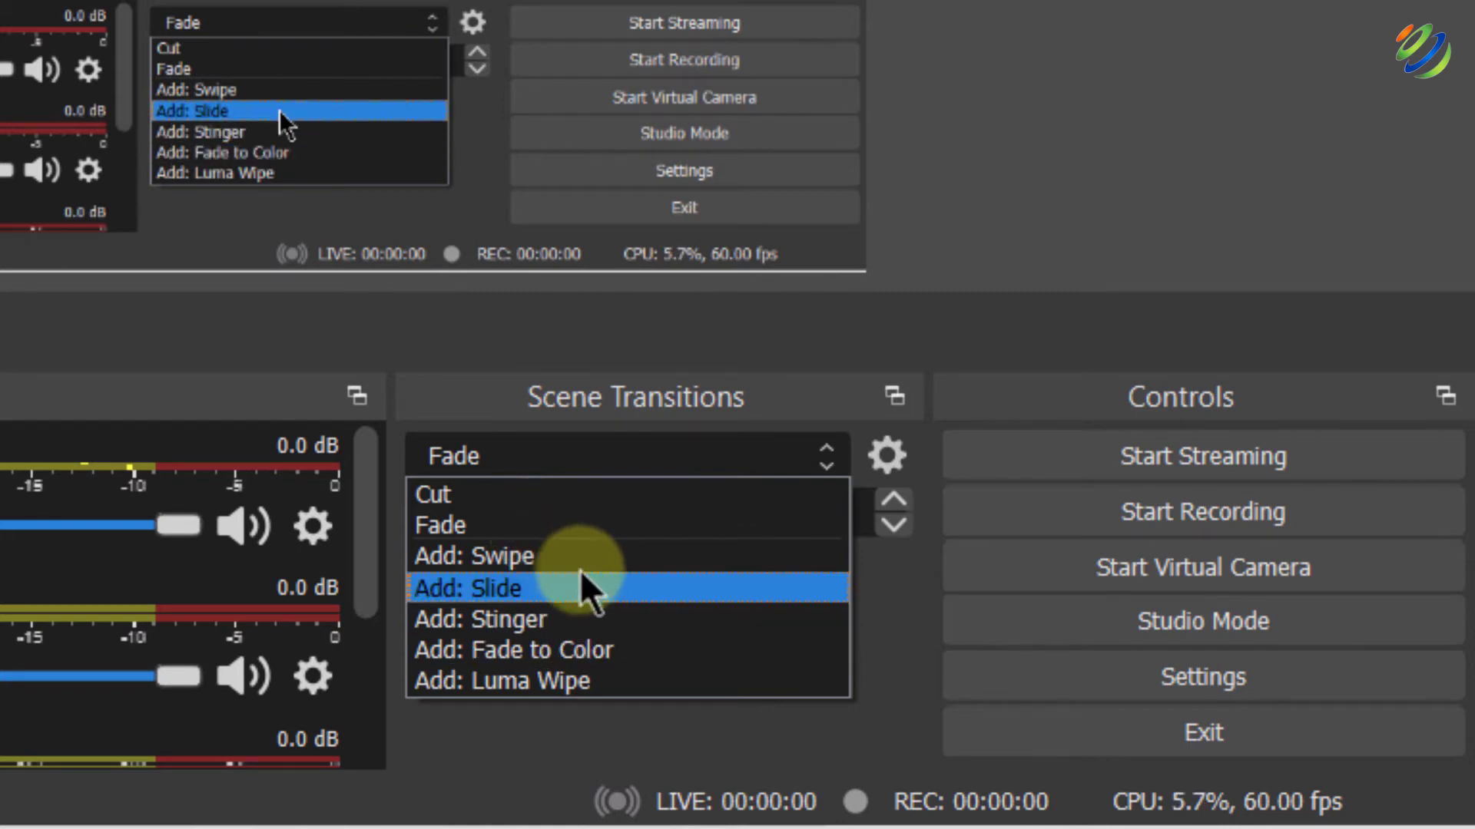
click(598, 587)
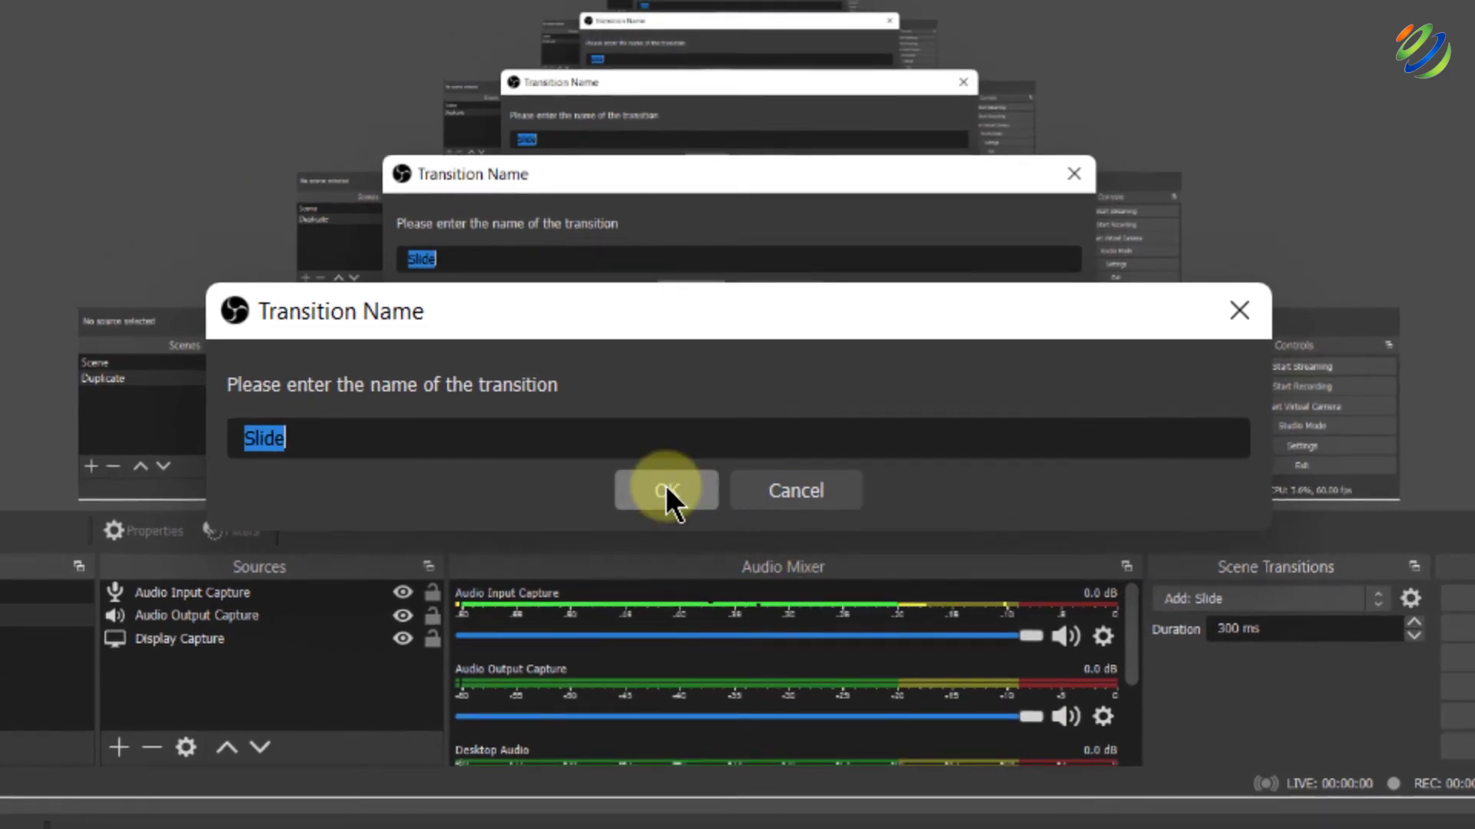
click(665, 489)
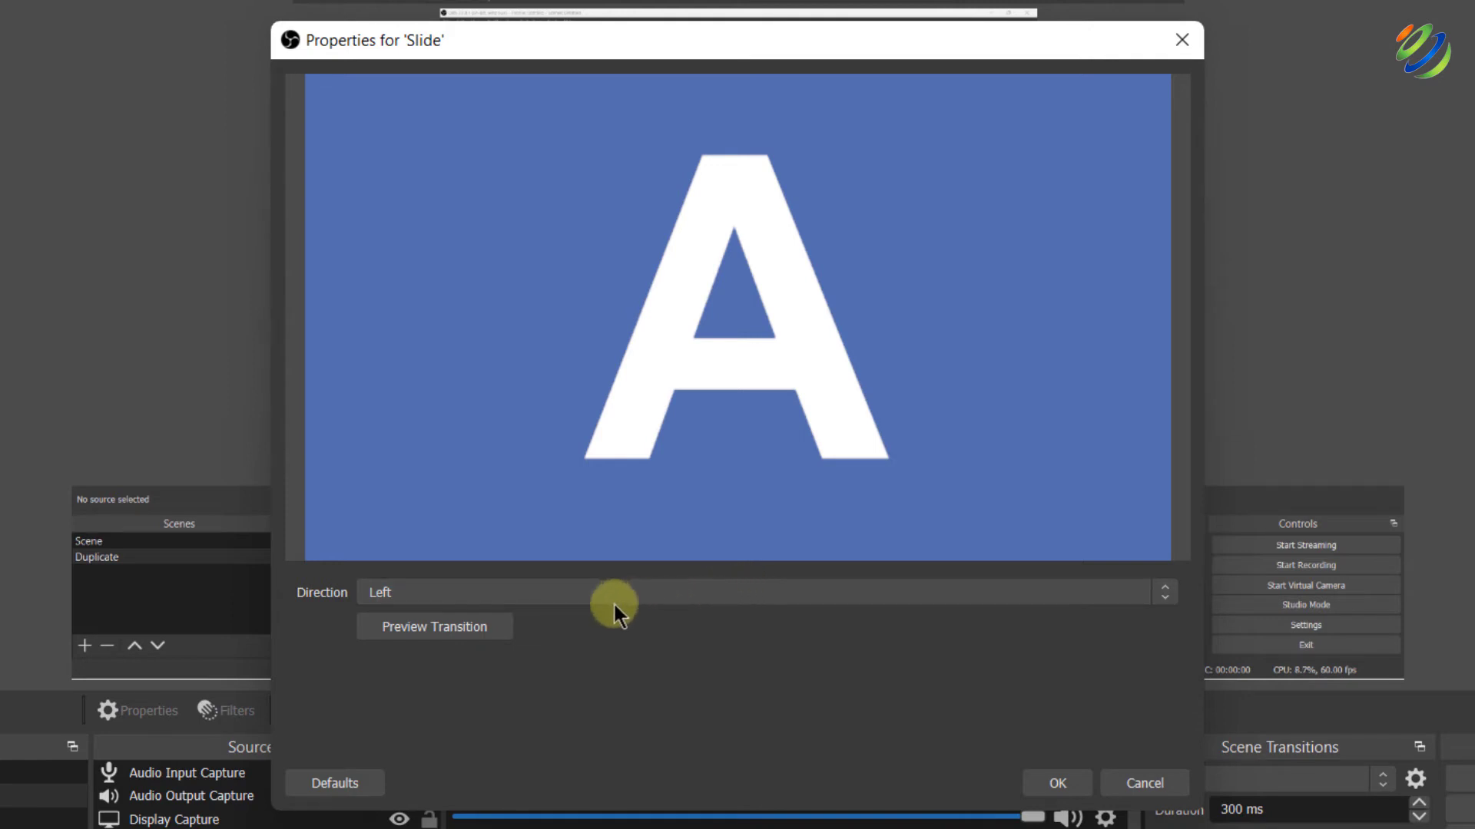
- Preview the Slide transition twice and accept its properties with the suggested direction
click(447, 624)
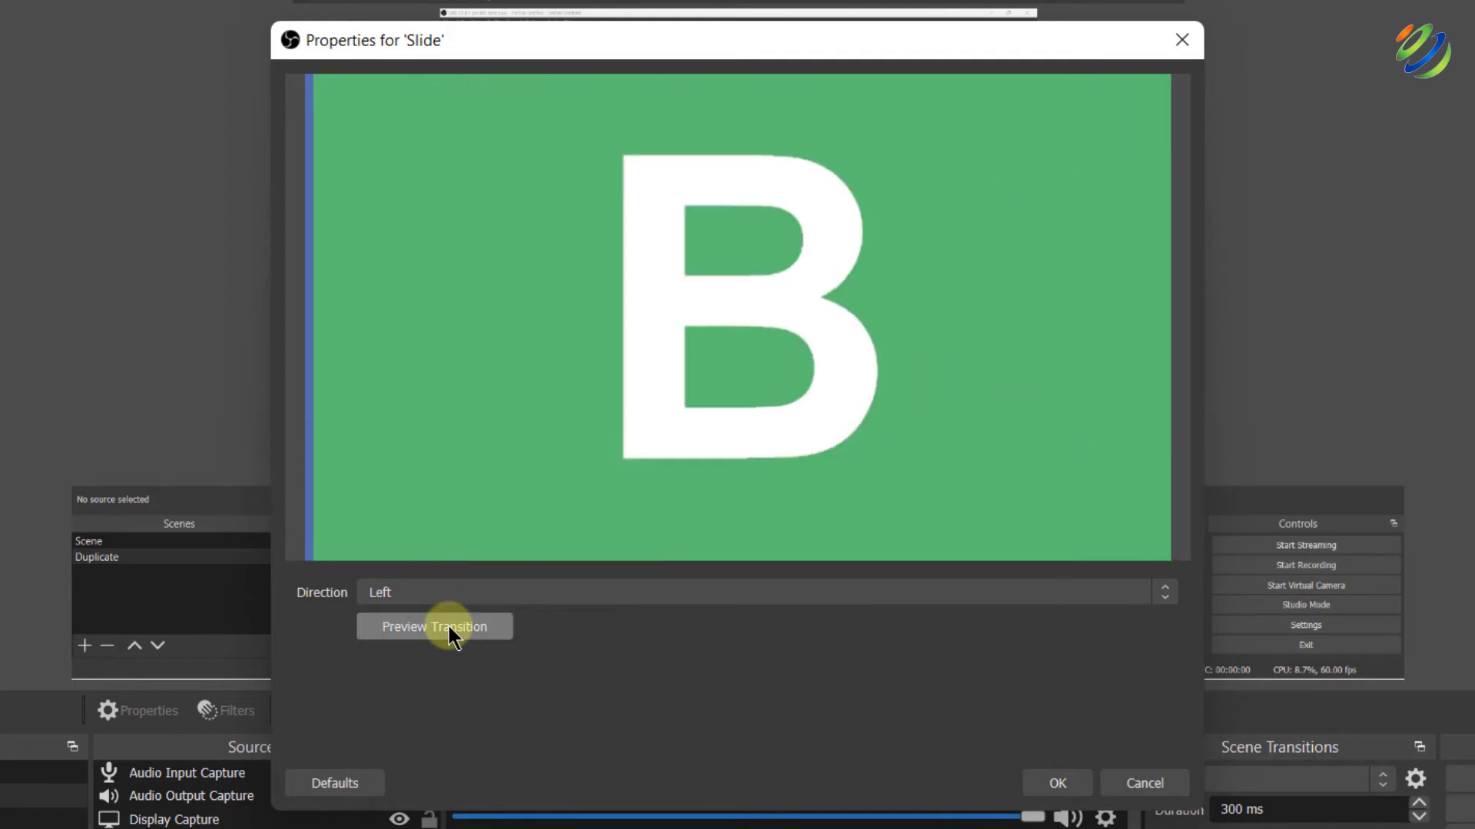
click(447, 624)
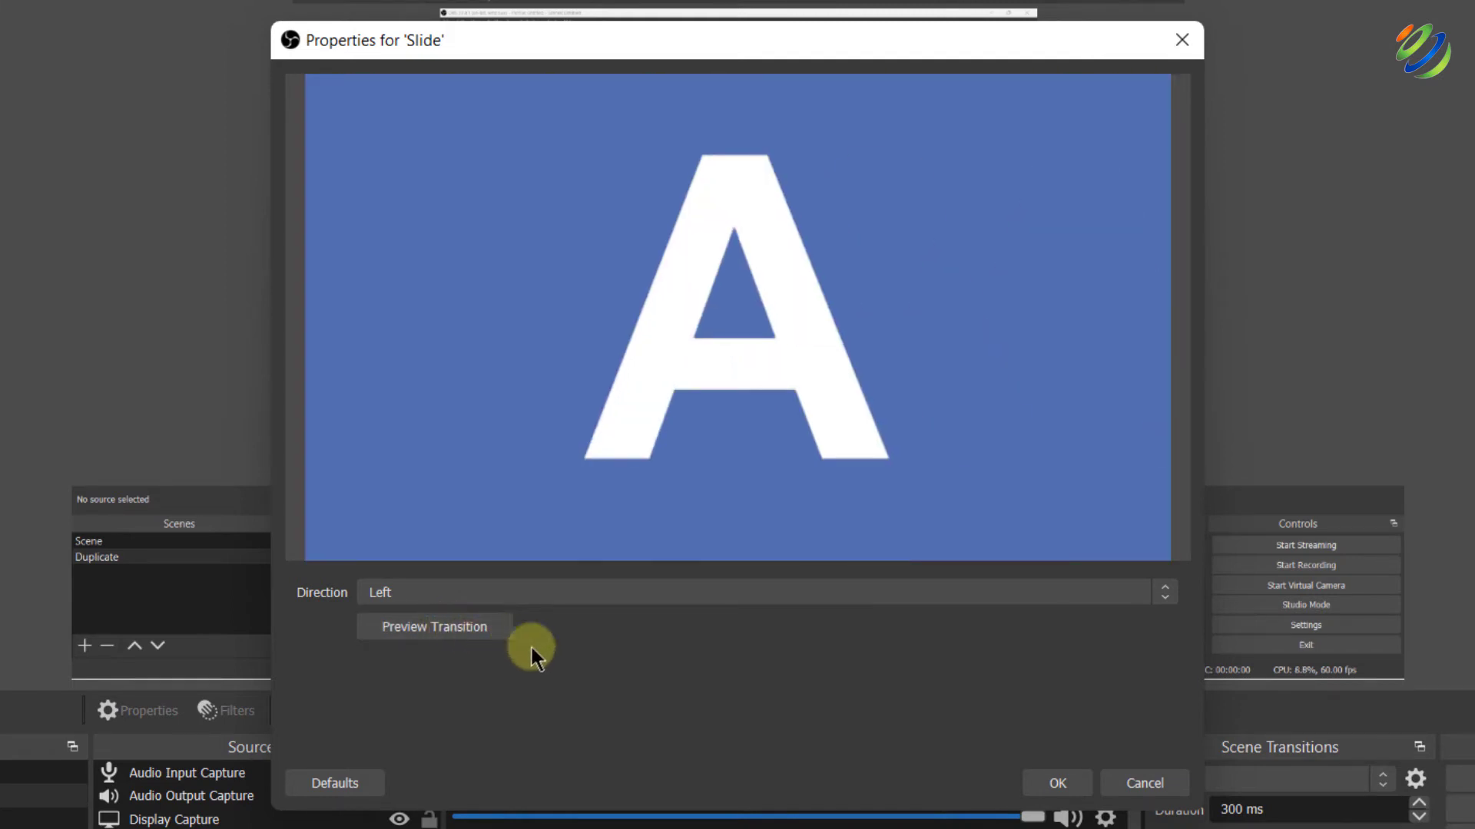
click(1033, 782)
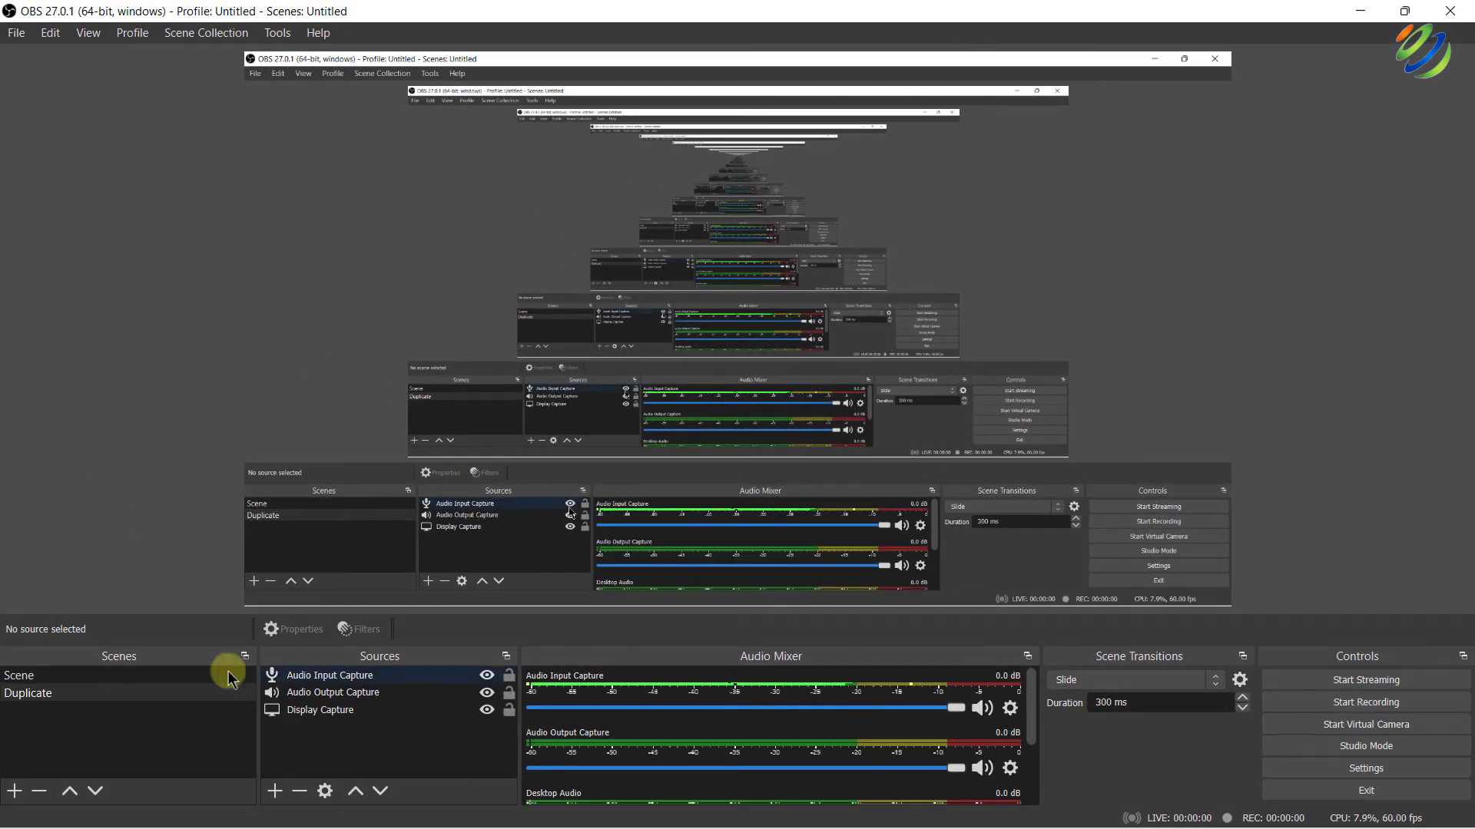
- Switch back and forth between Scene and Duplicate to watch the Slide transition
click(70, 676)
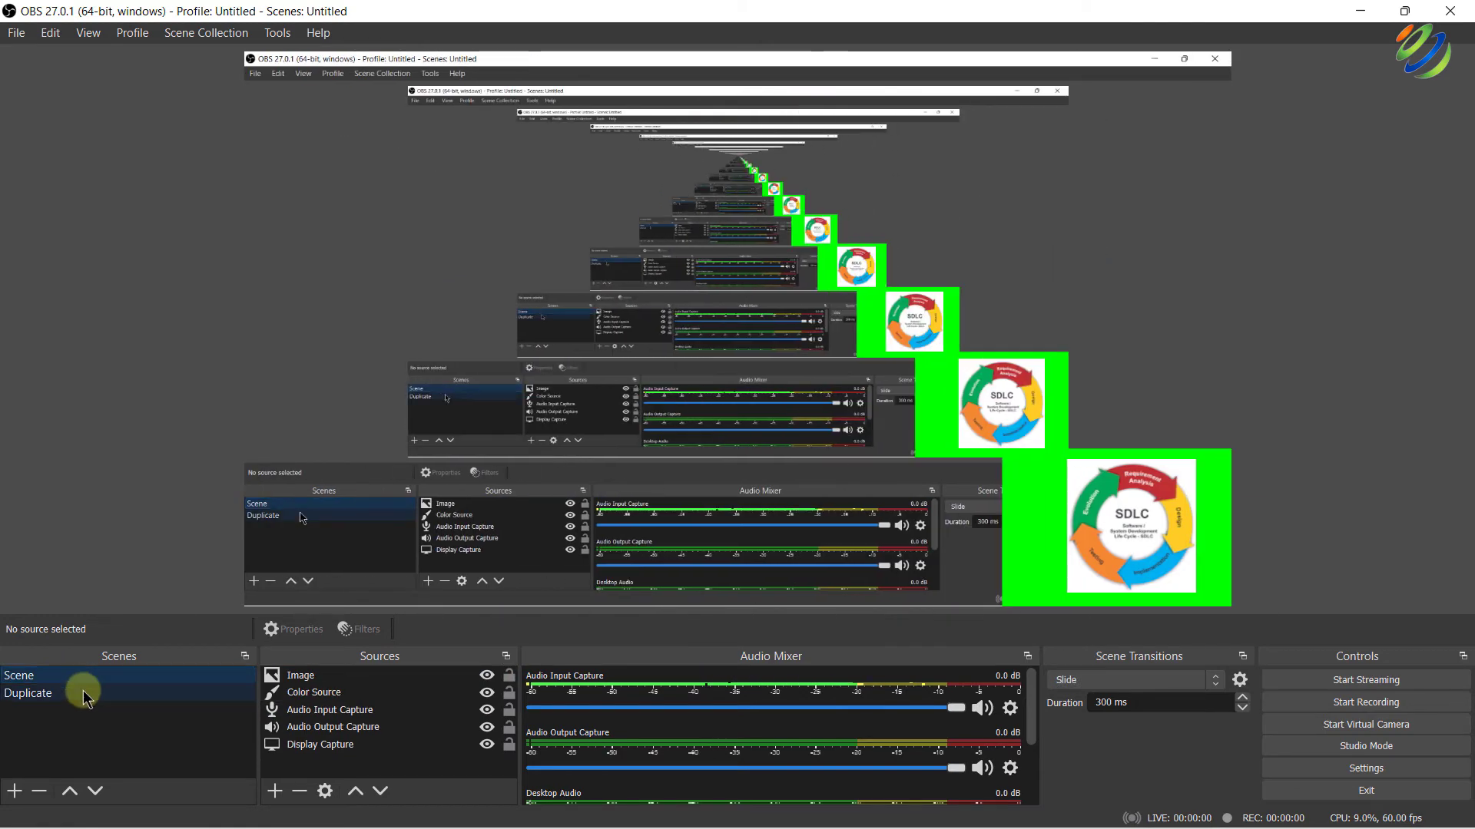
click(85, 695)
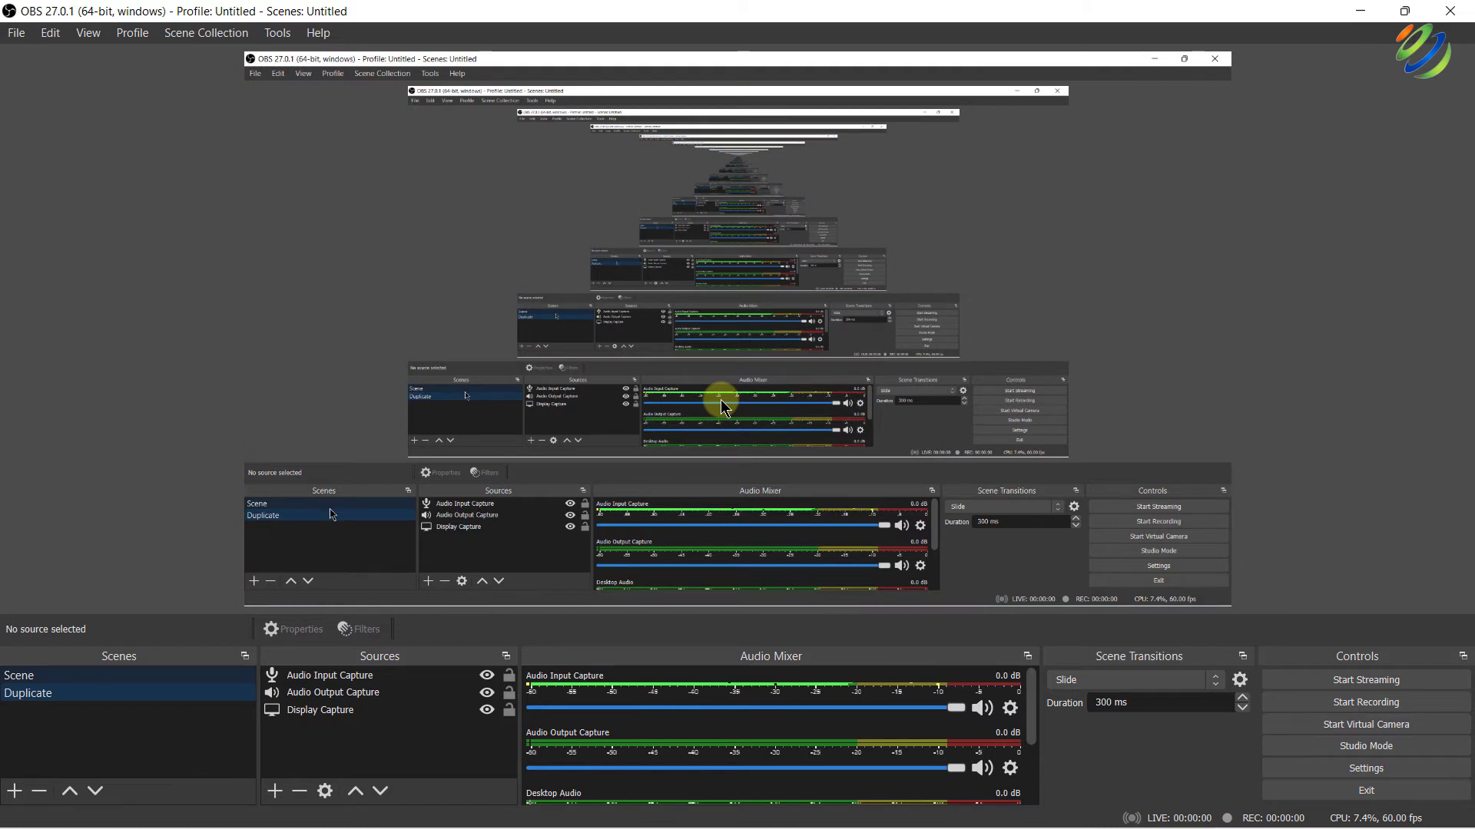
click(70, 679)
click(83, 695)
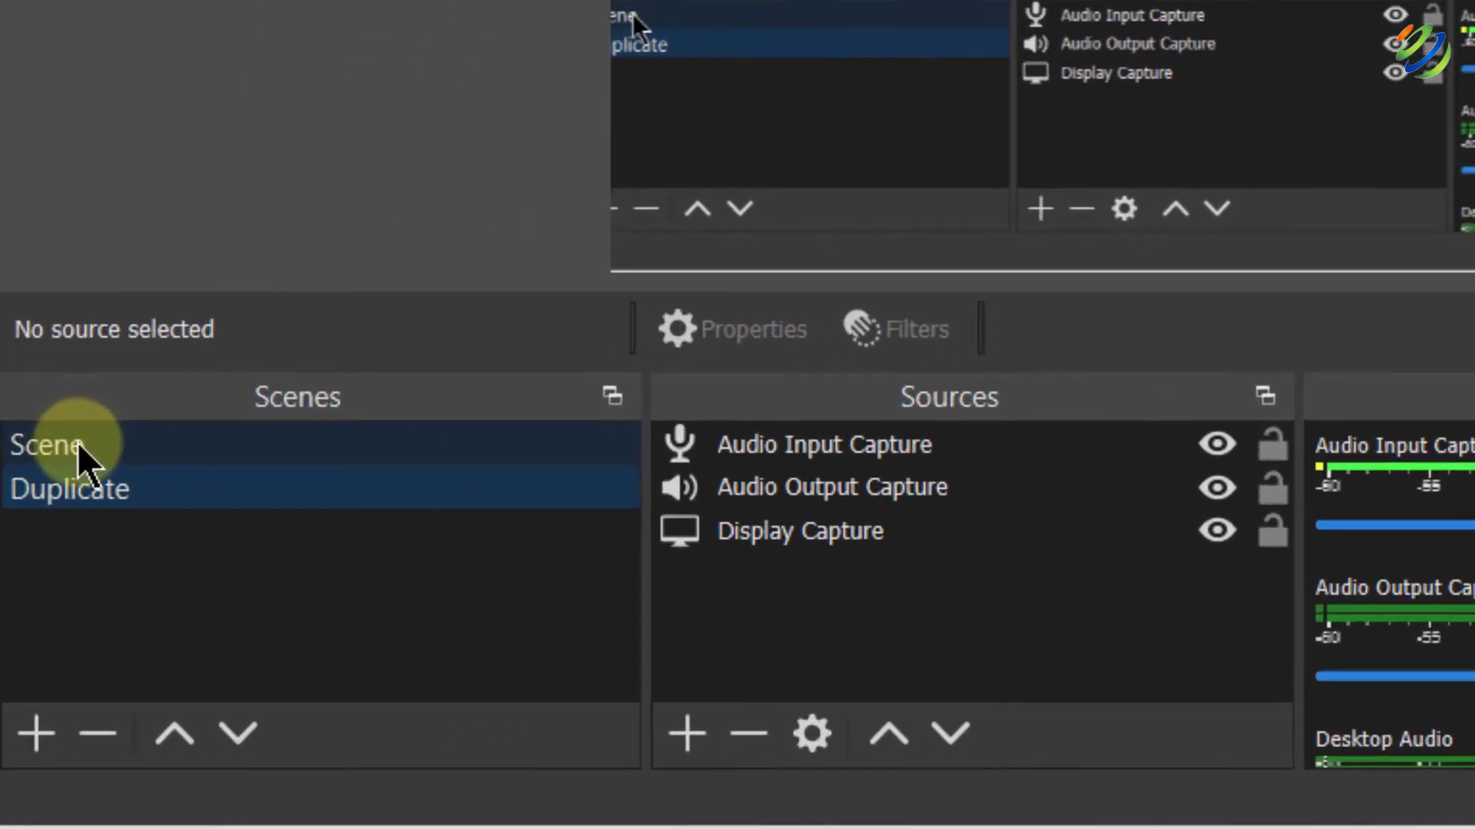
- In the original scene, group the Image and Color Source sources as Image and Color, and collapse the group
click(82, 453)
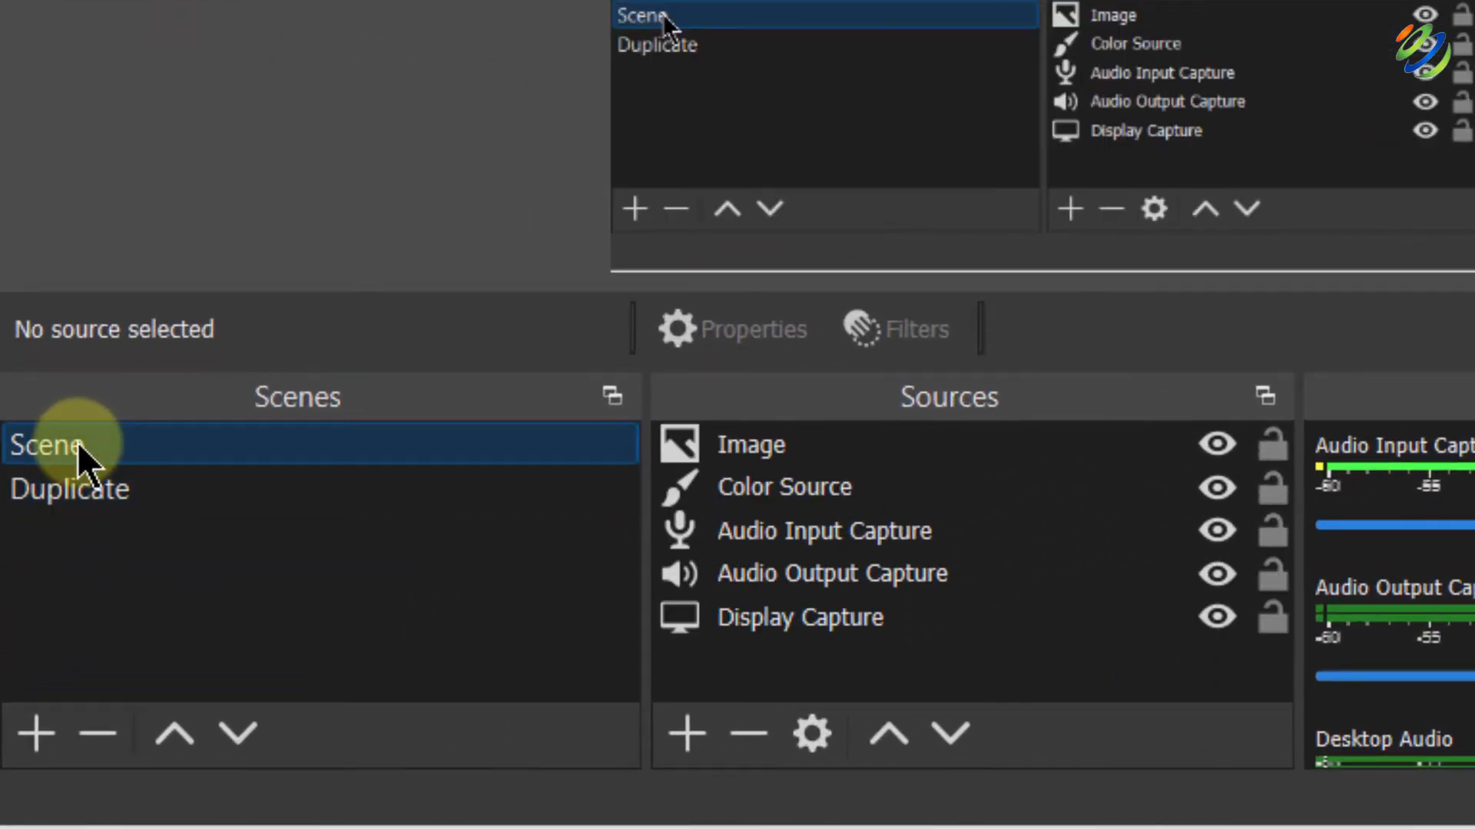
click(814, 455)
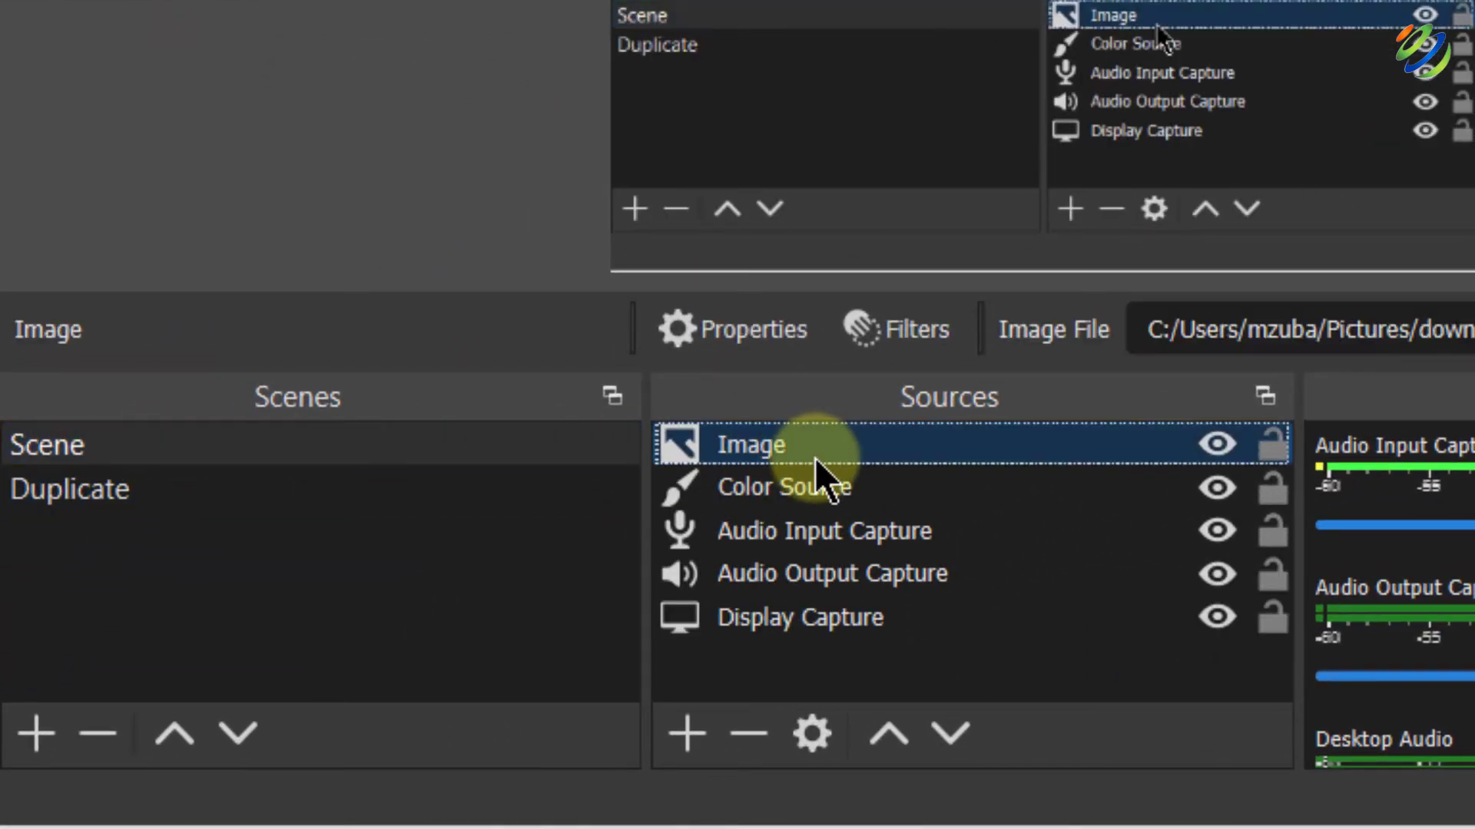
key(shift+Down)
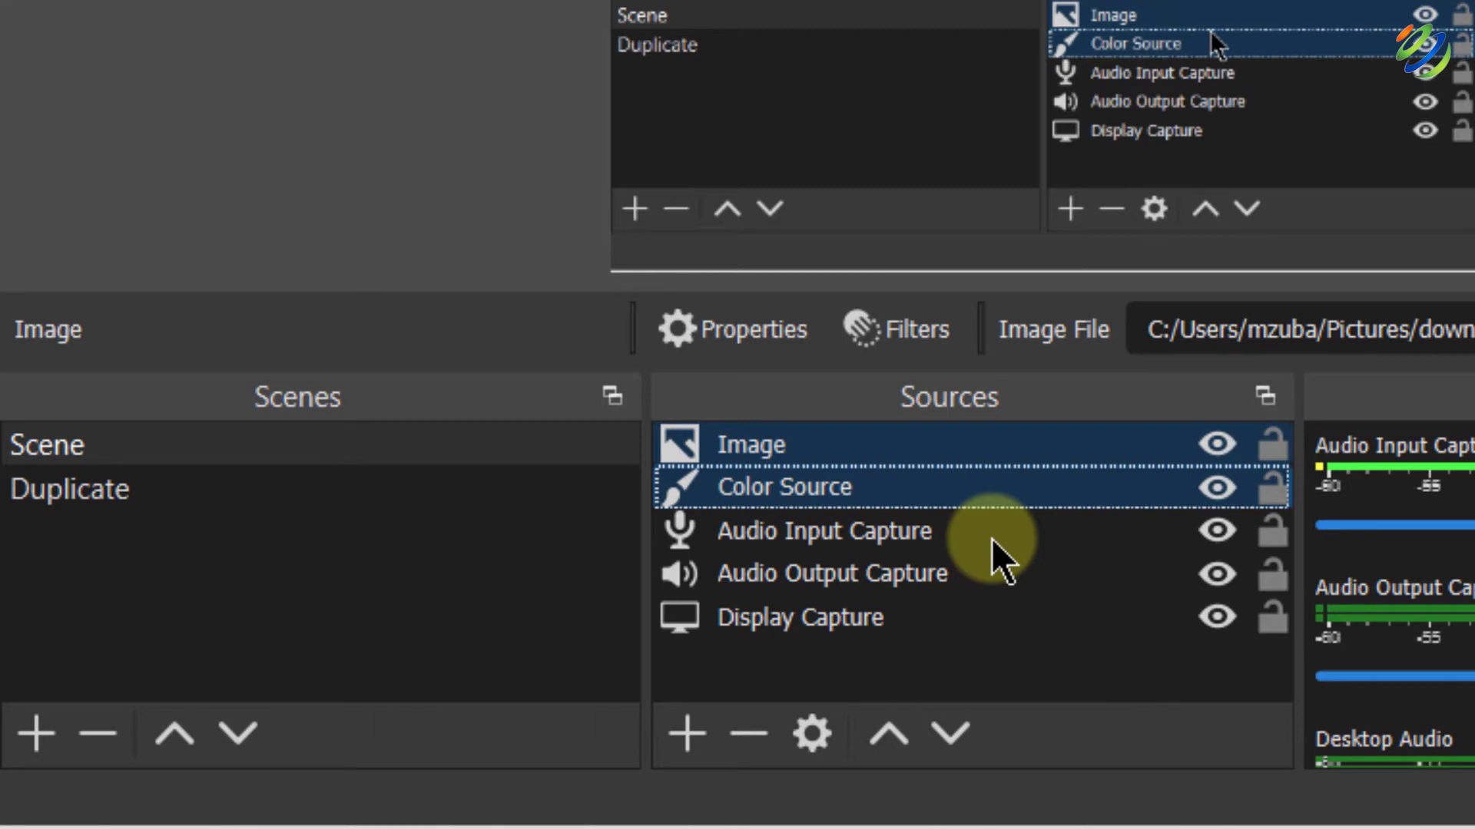
right_click(896, 468)
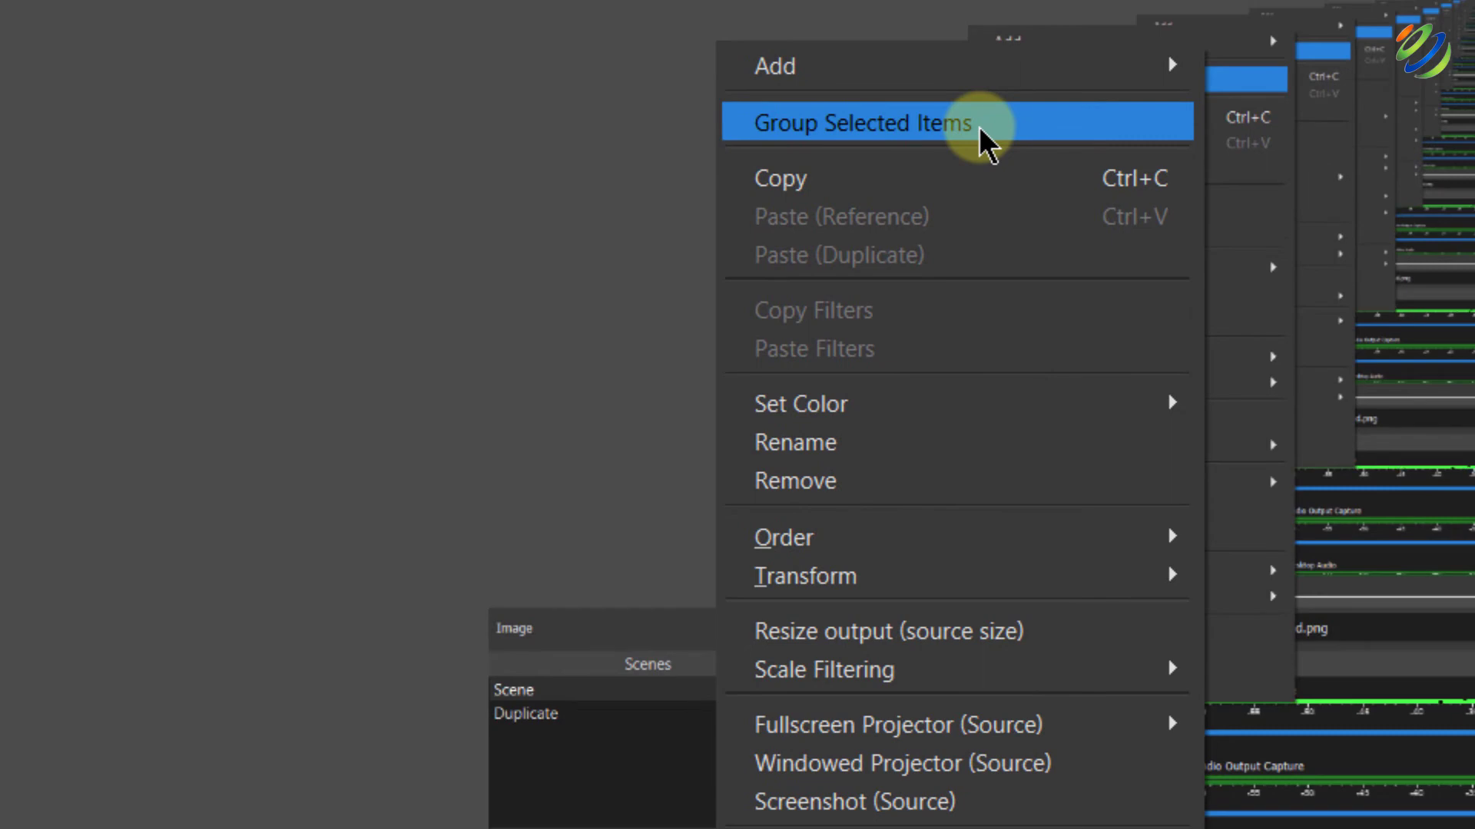
click(982, 135)
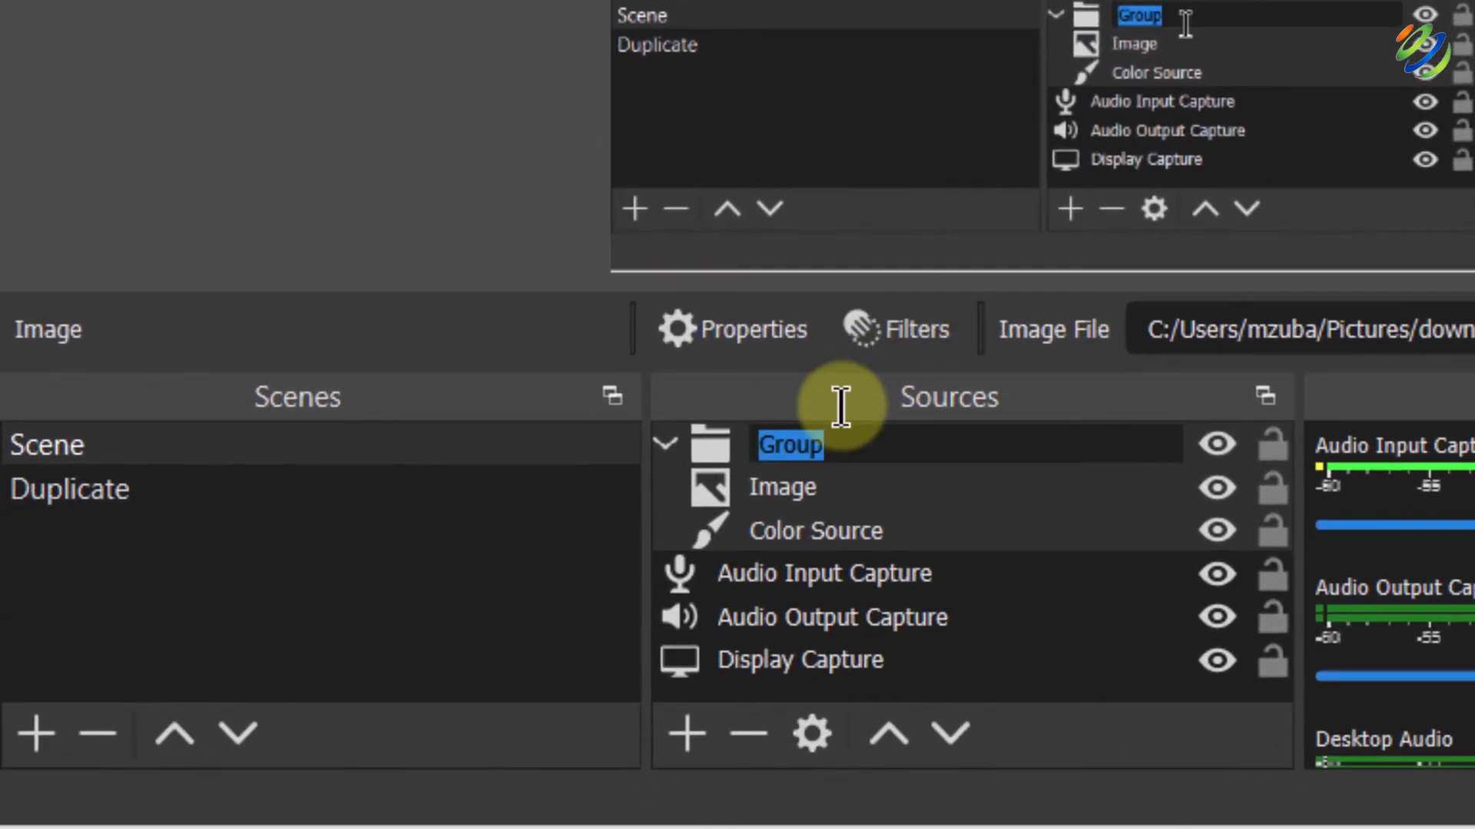
text(Imag)
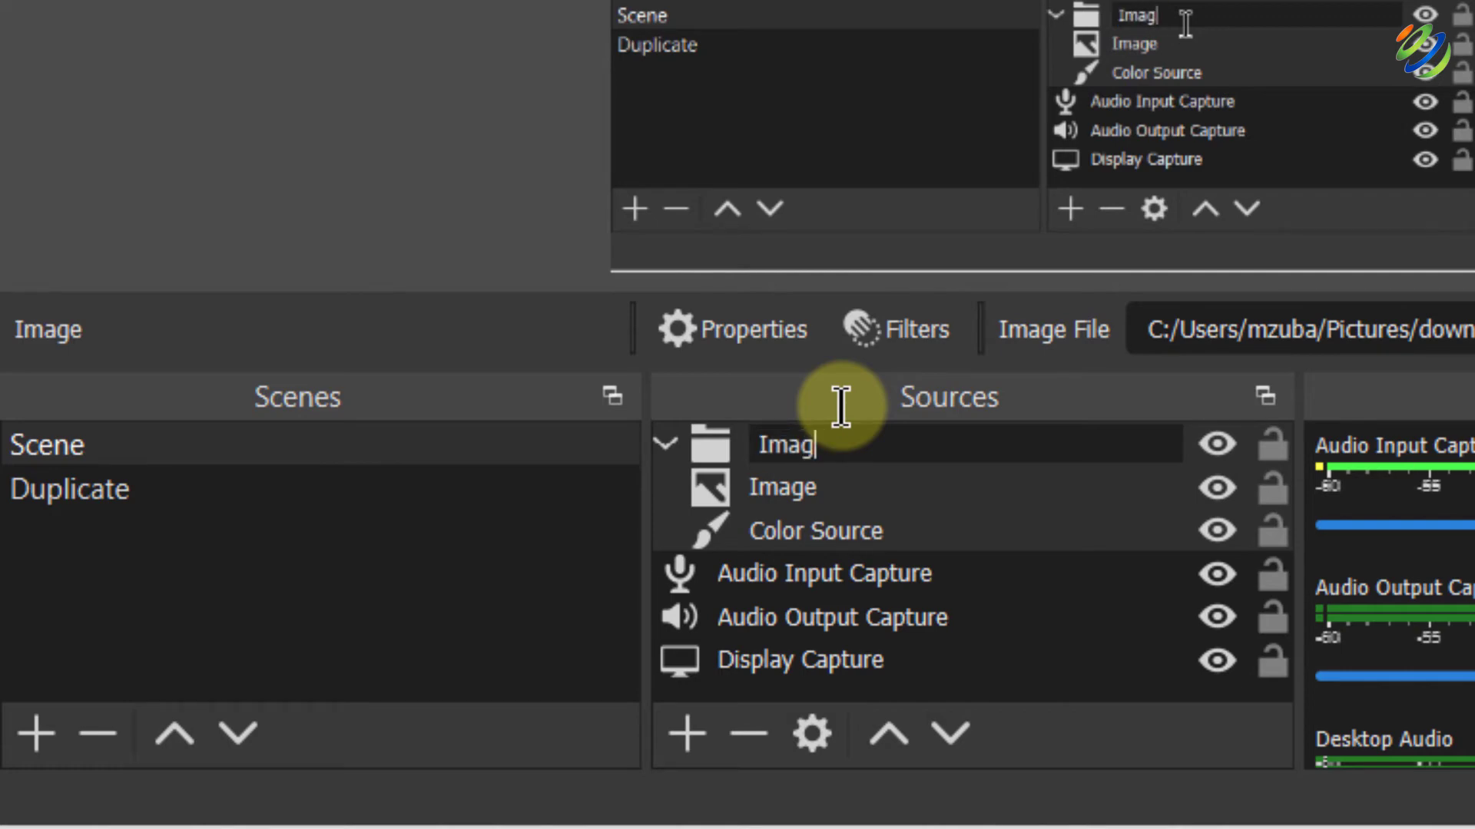
text(e and Color)
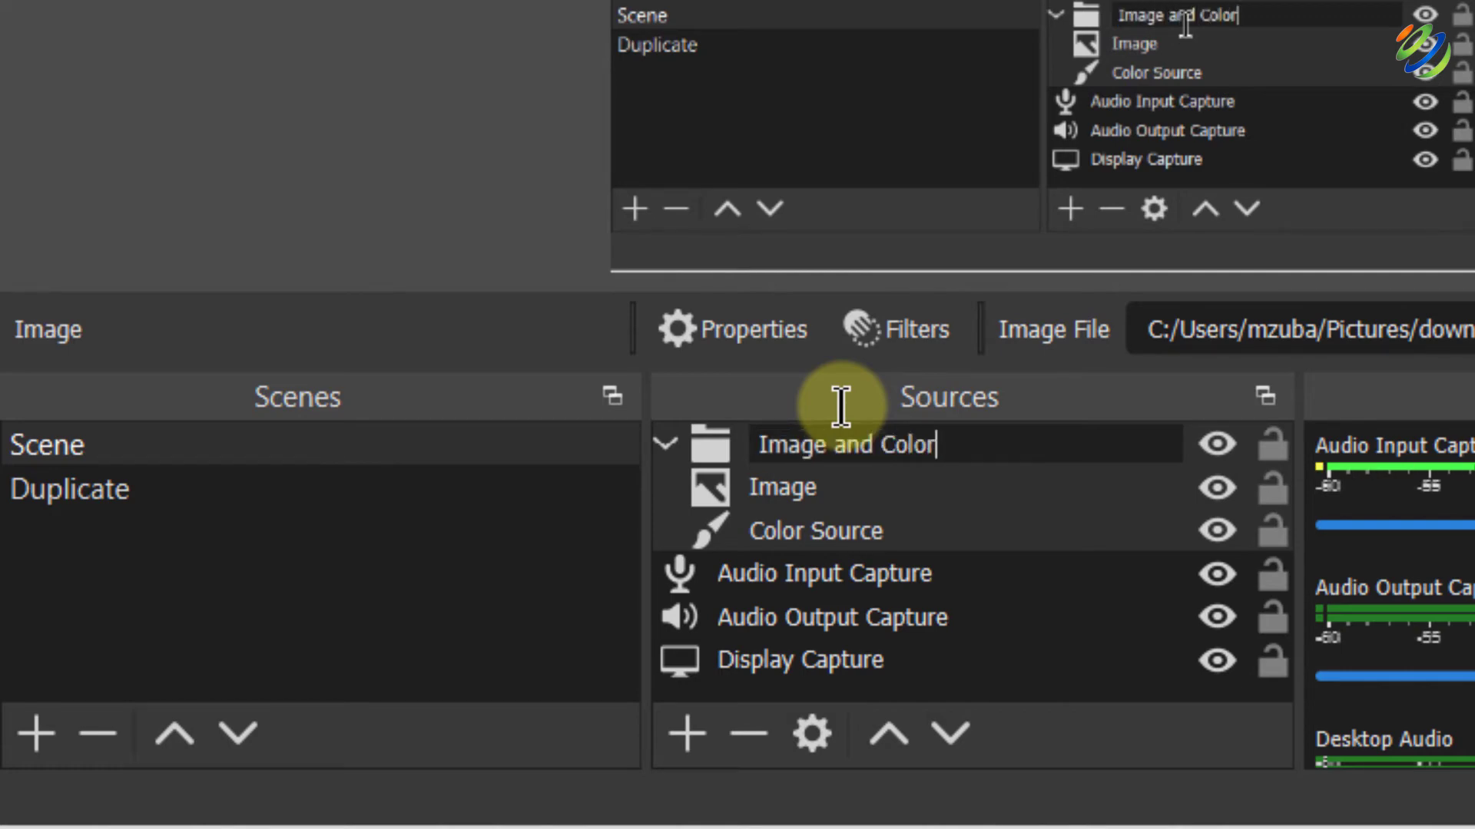
key(Return)
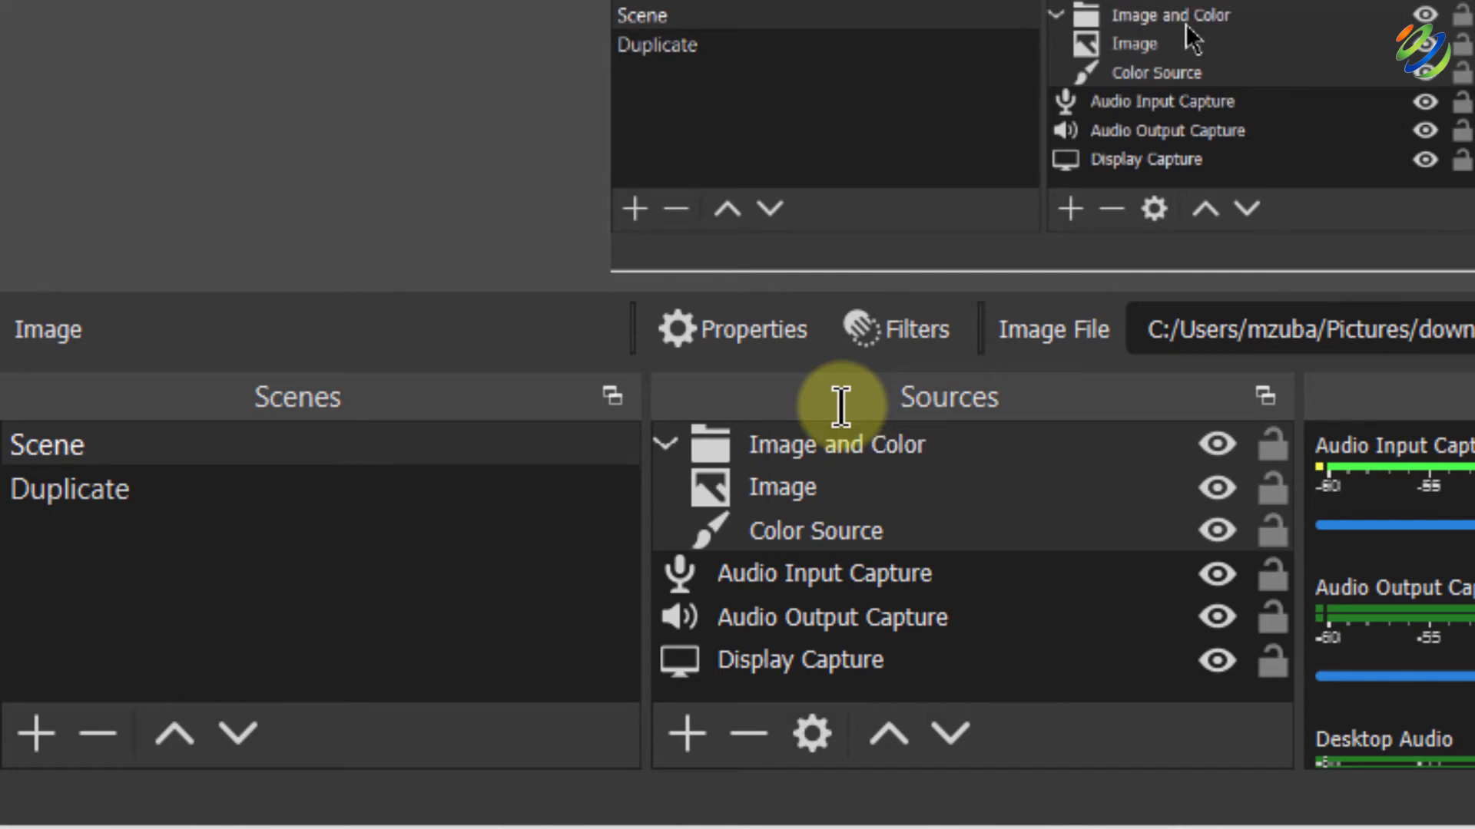
click(665, 445)
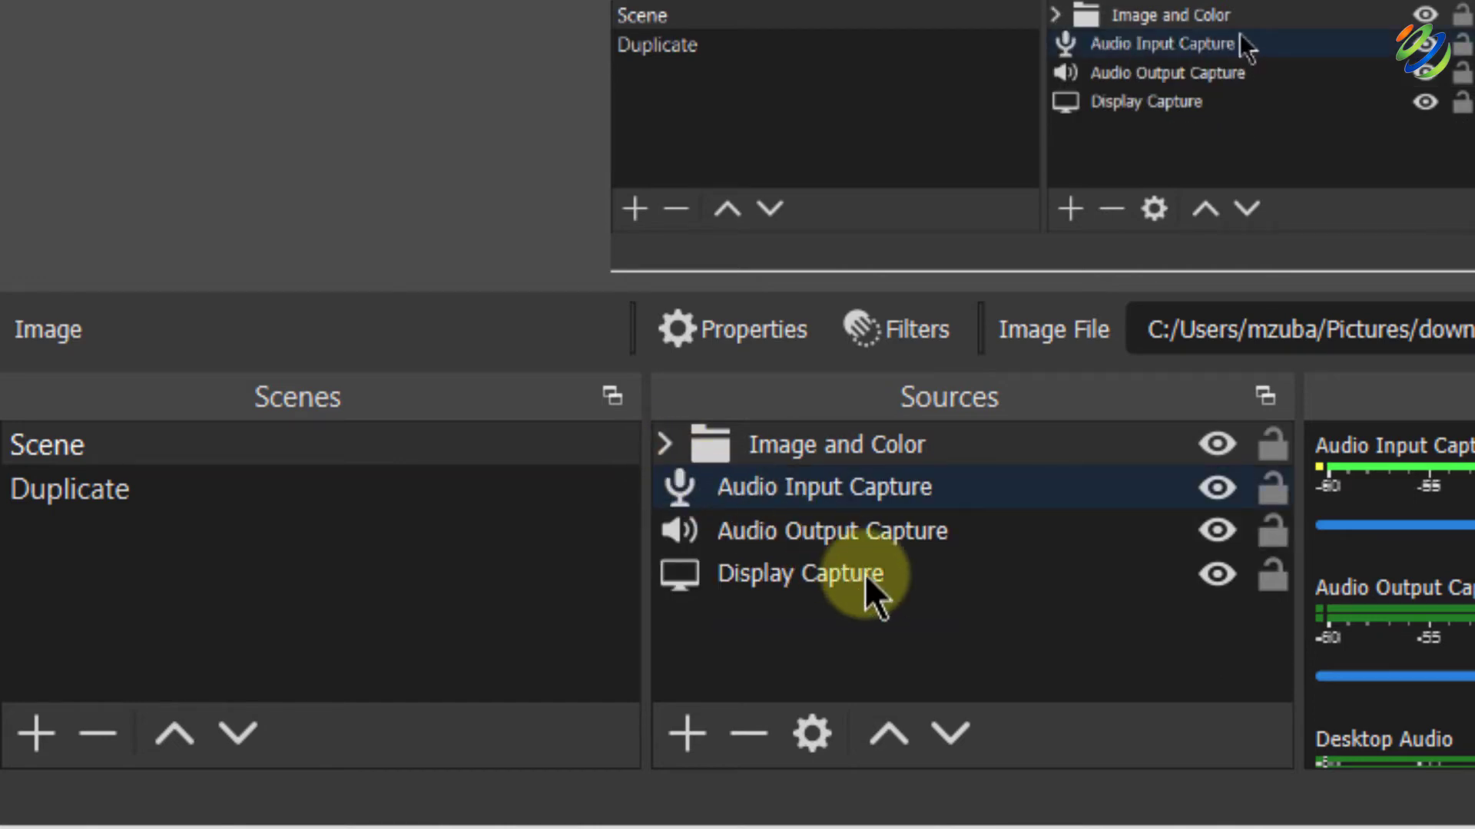
click(964, 578)
click(958, 629)
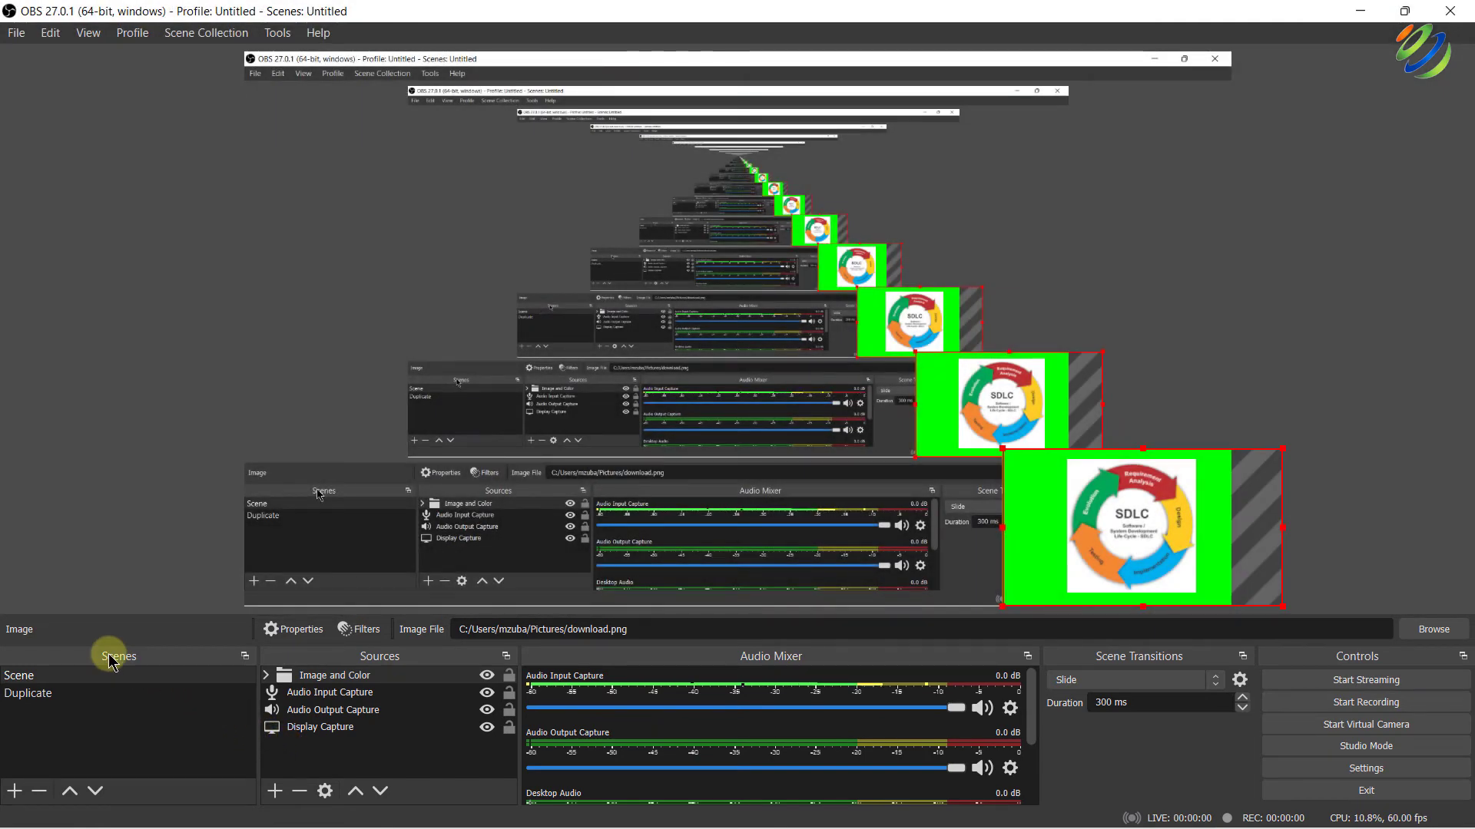
- Dock the scene list along the left side of the preview and the source list along its right side
drag(112, 659, 10, 72)
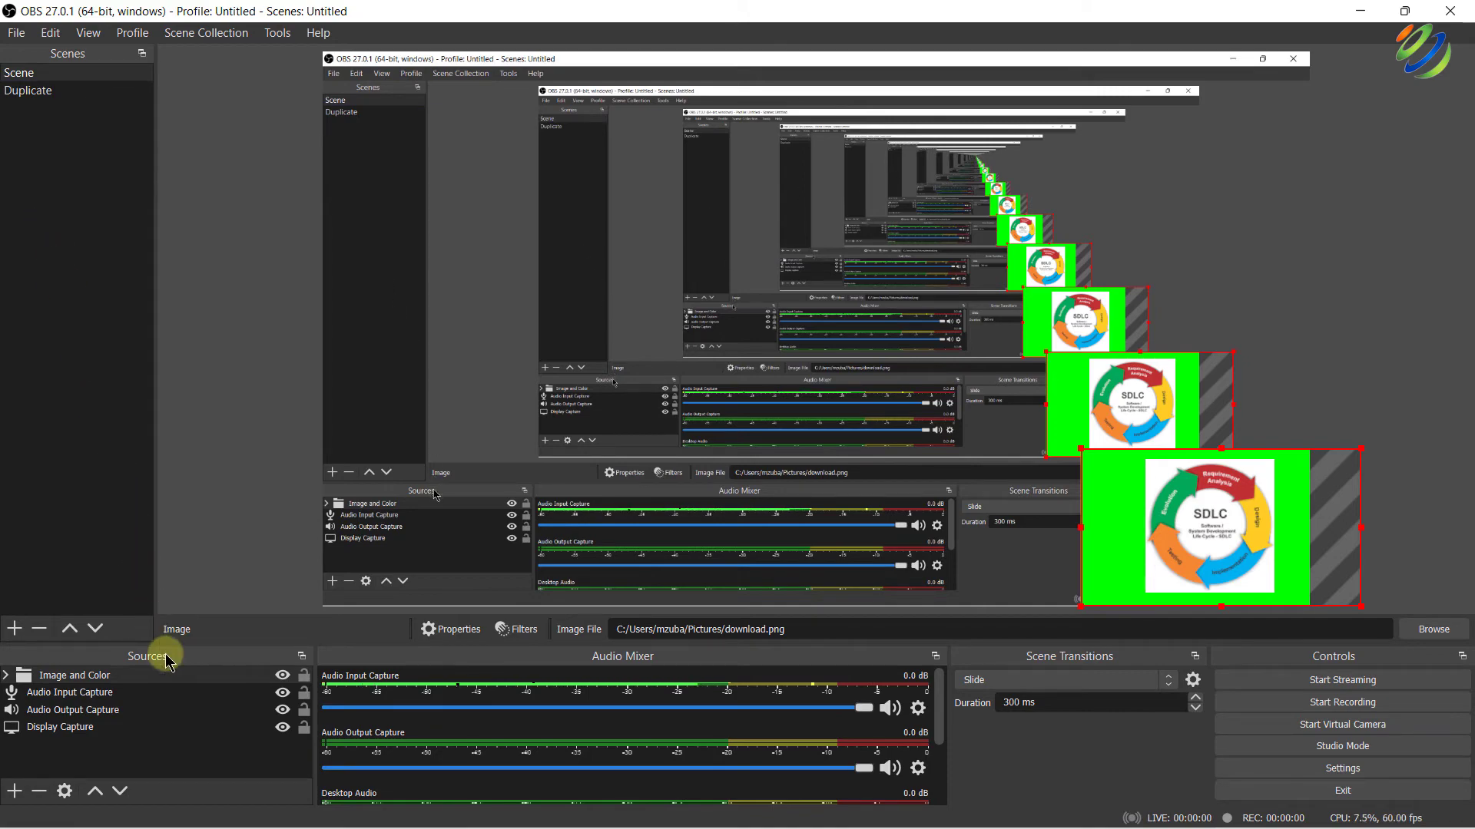
drag(167, 661, 1426, 154)
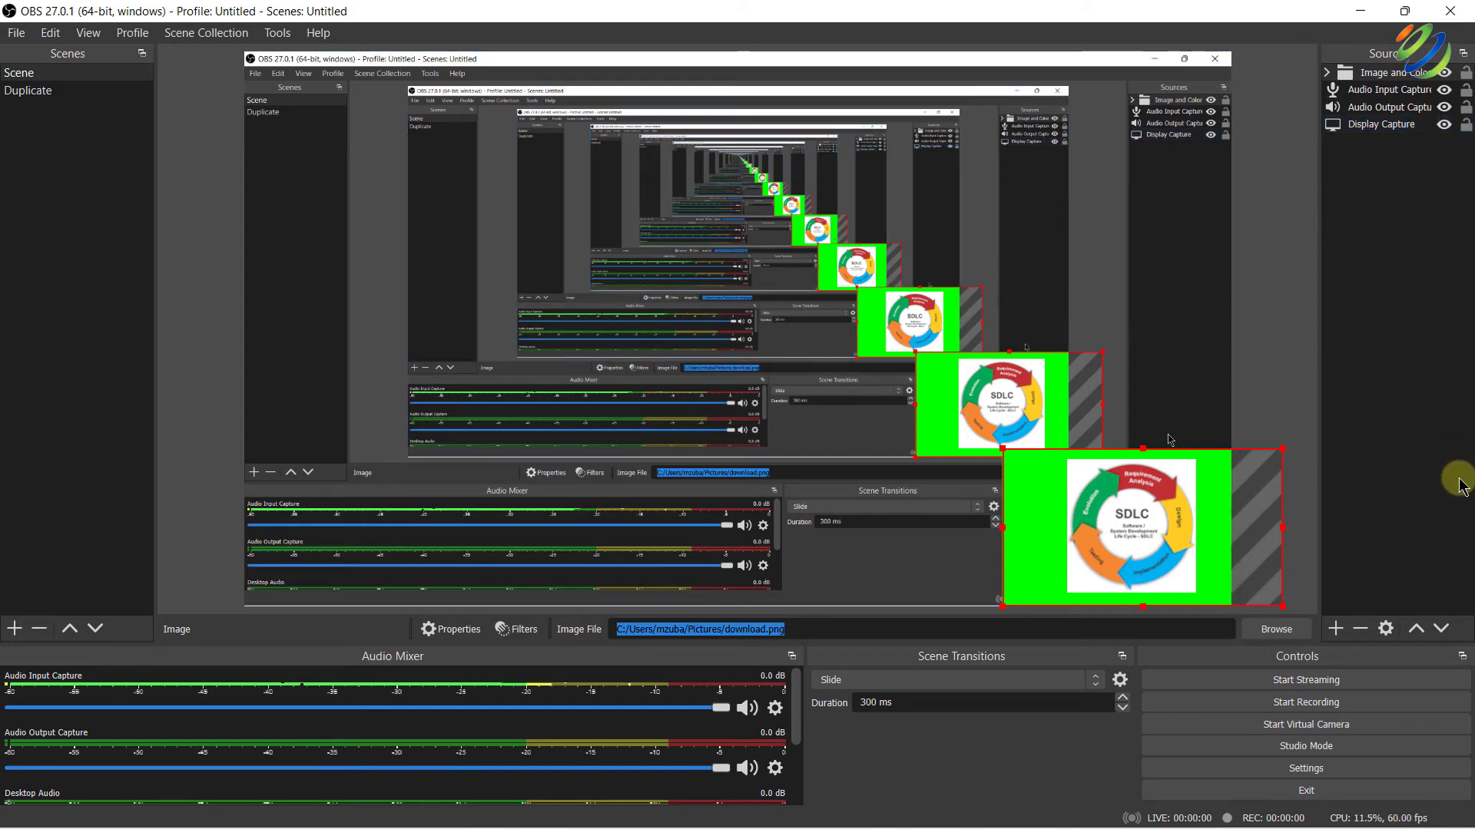
click(1436, 488)
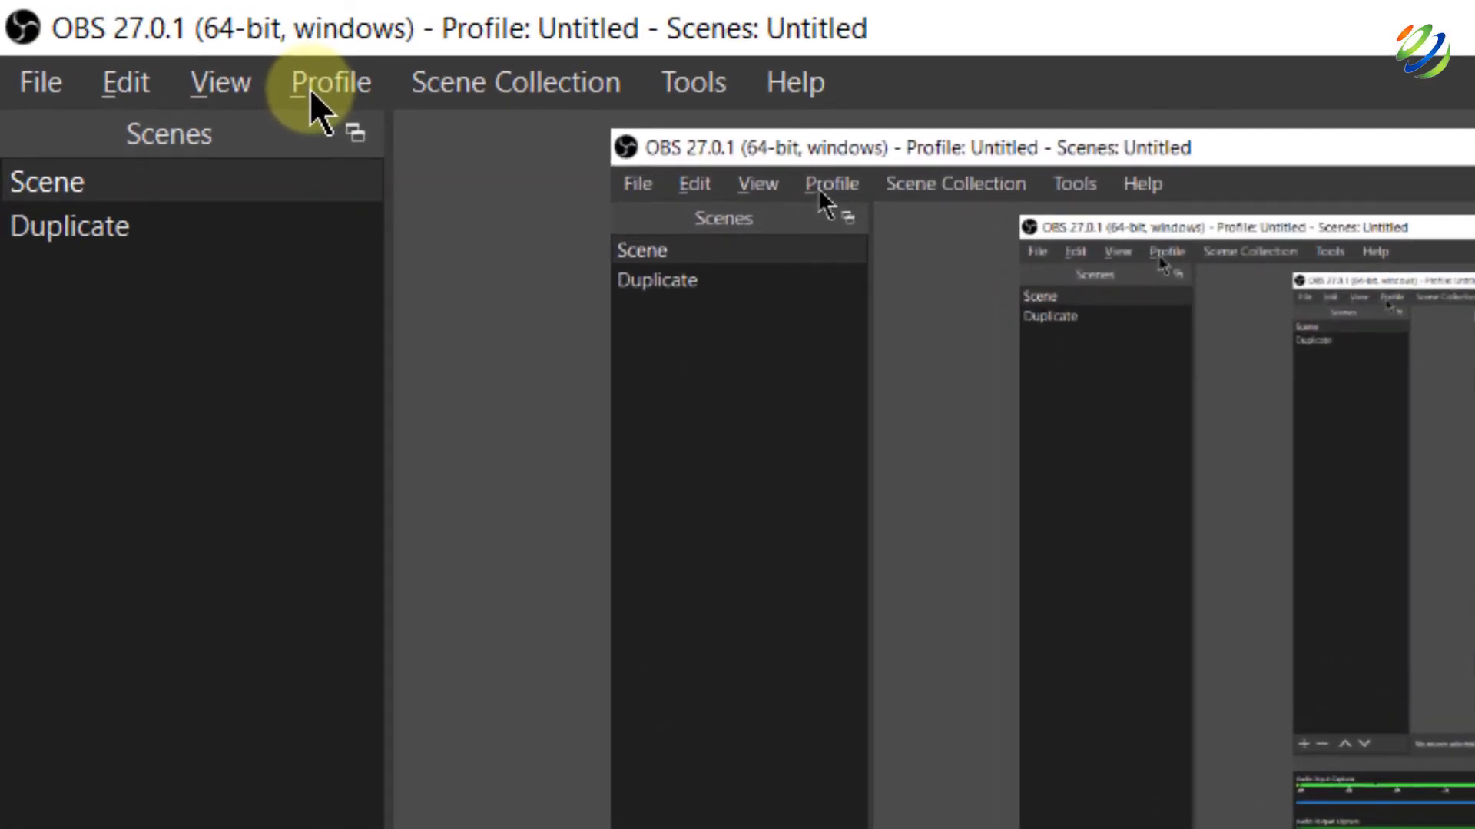
click(310, 89)
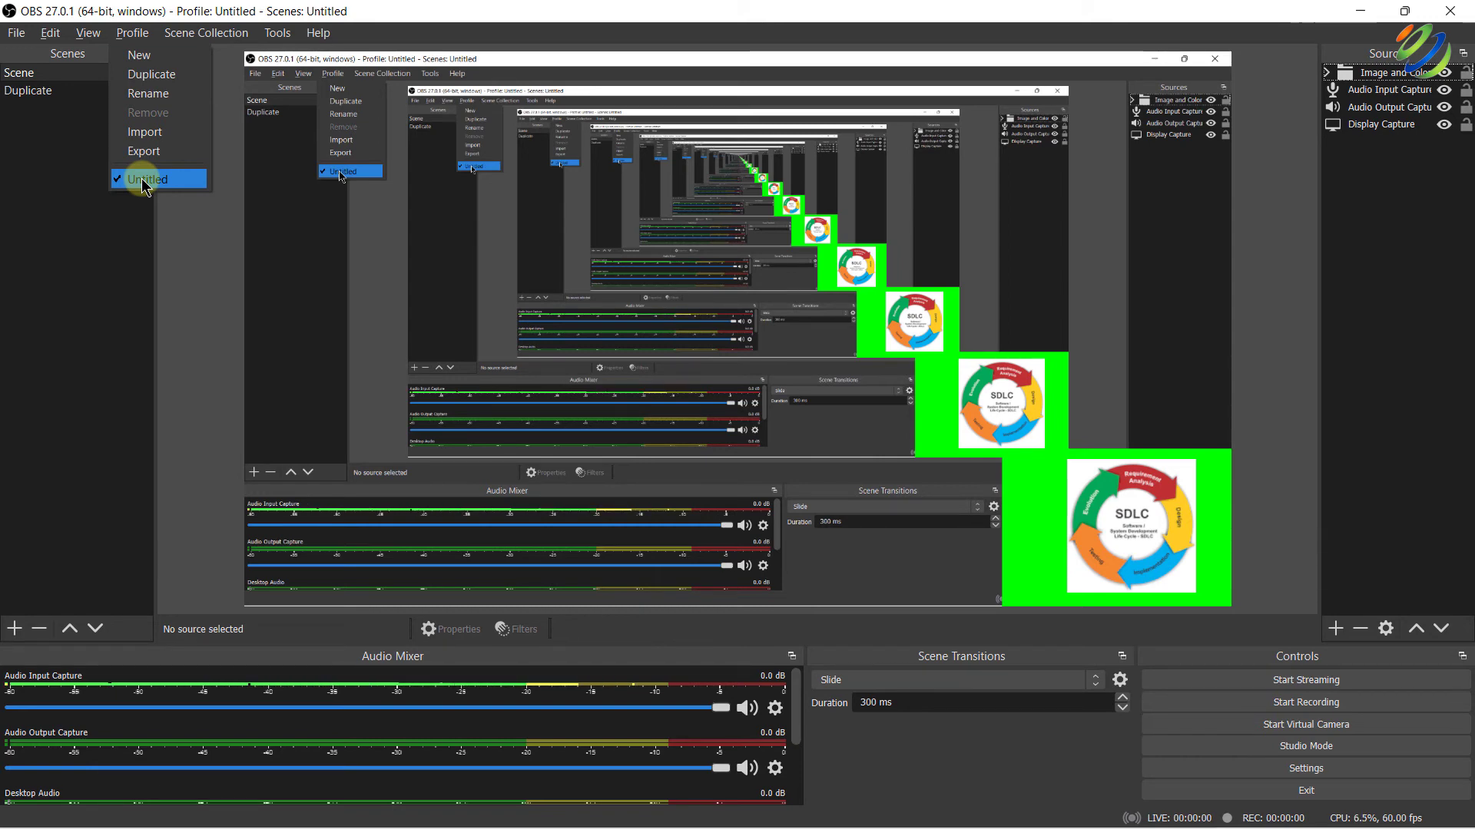
mouse_move(243, 36)
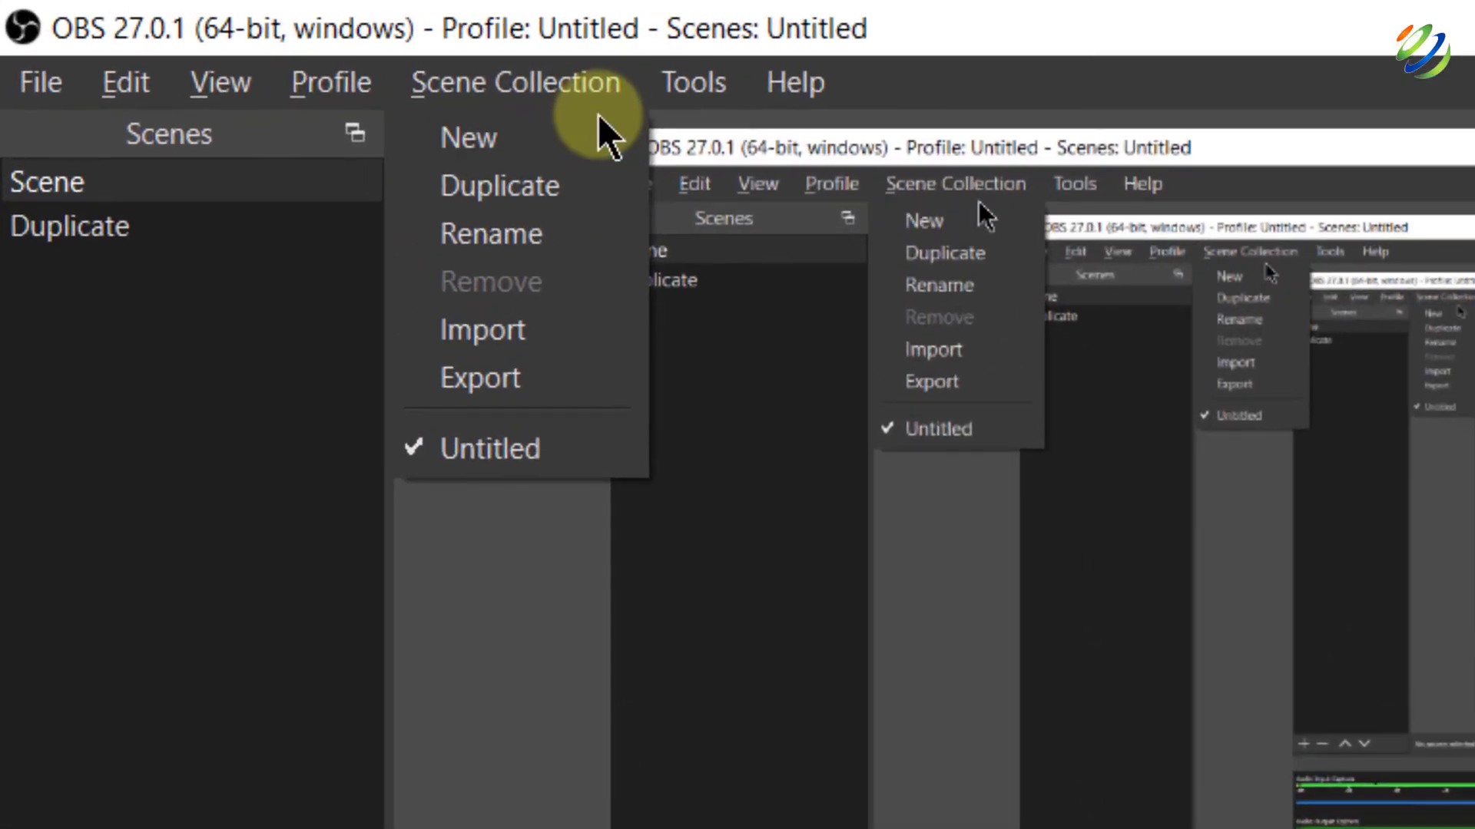
click(494, 450)
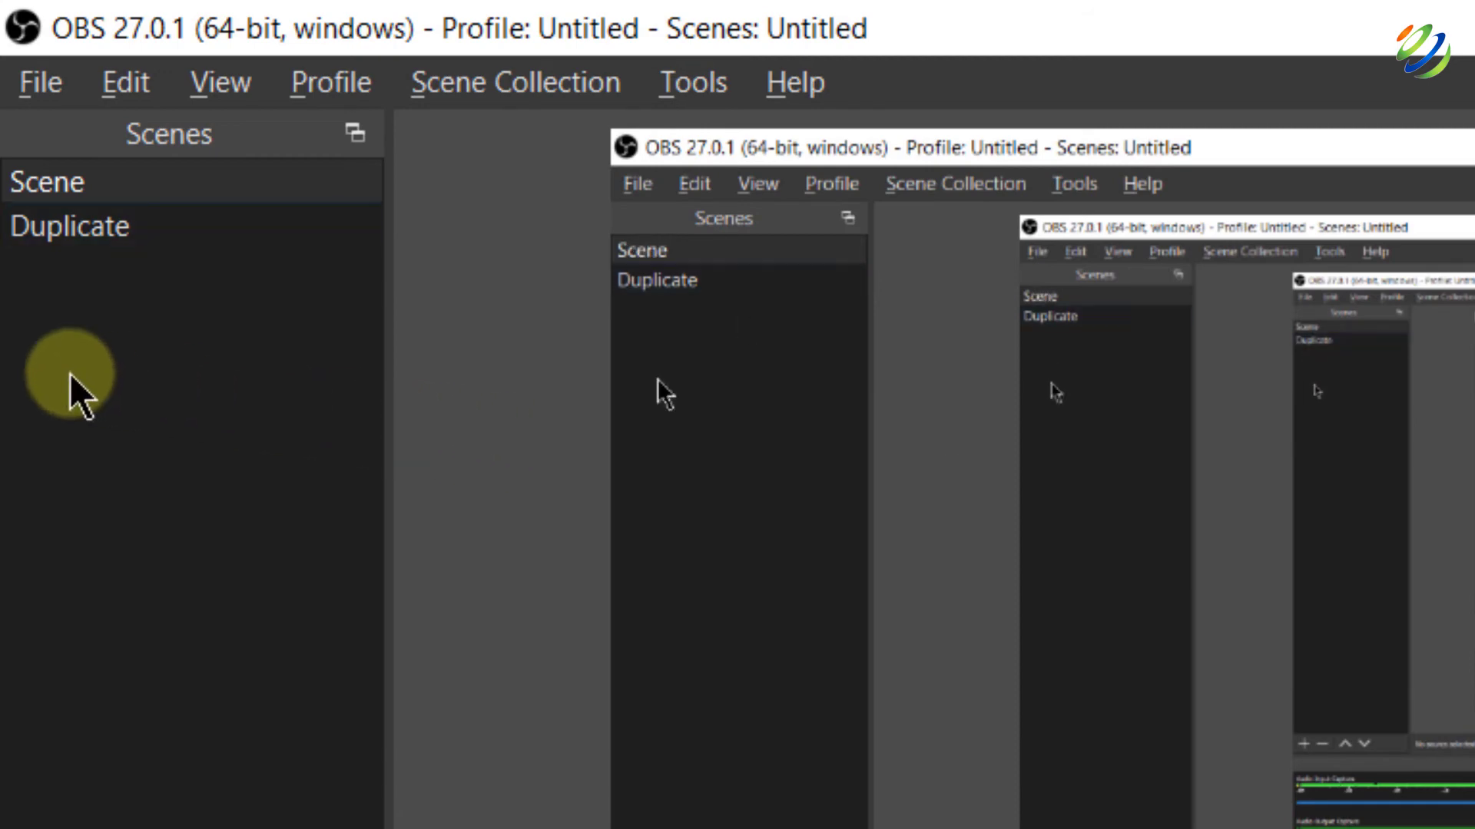
- Switch to the Duplicate scene and look at the available scene collection options without choosing one
click(29, 216)
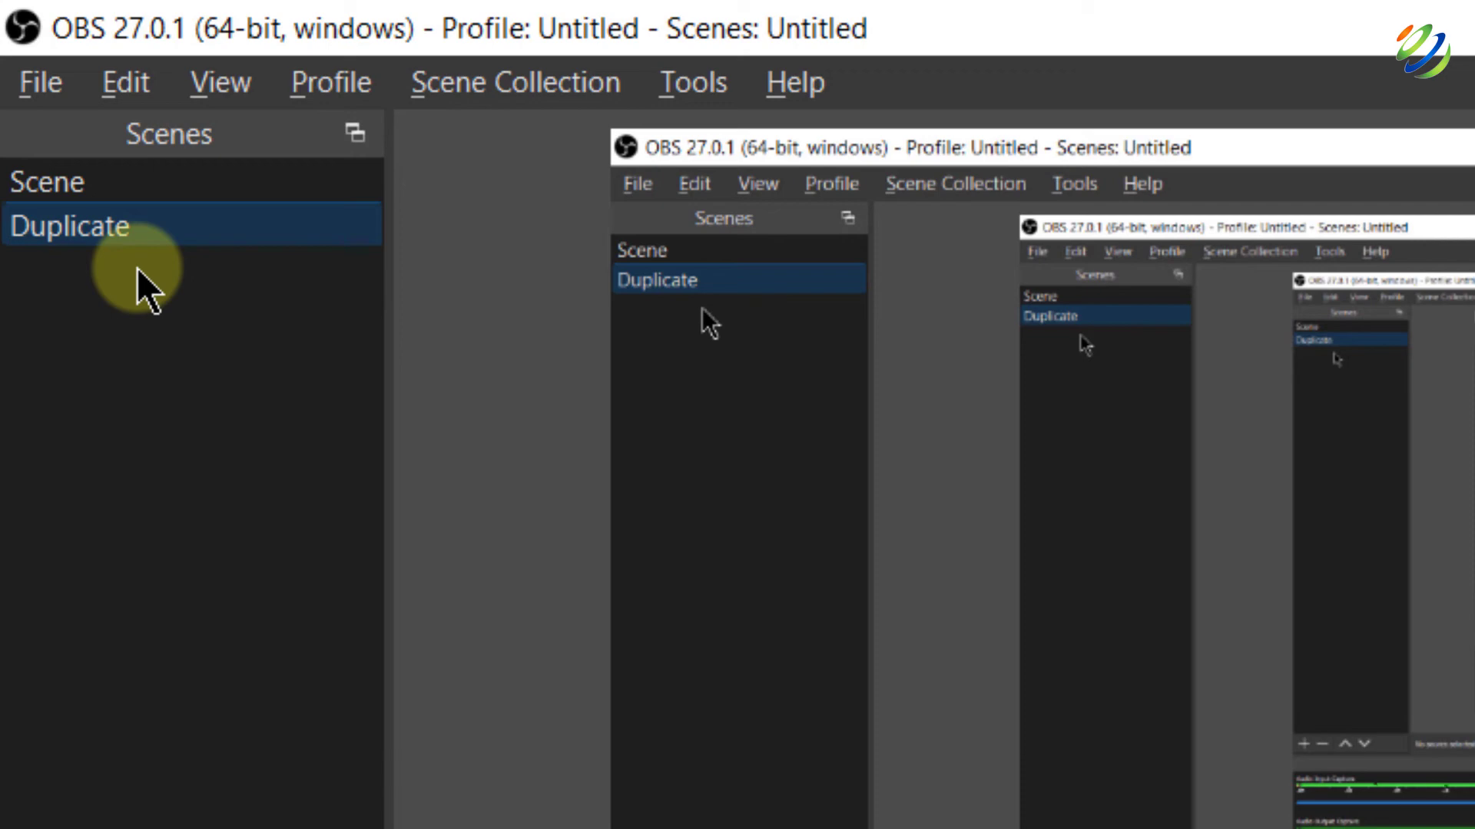
click(524, 94)
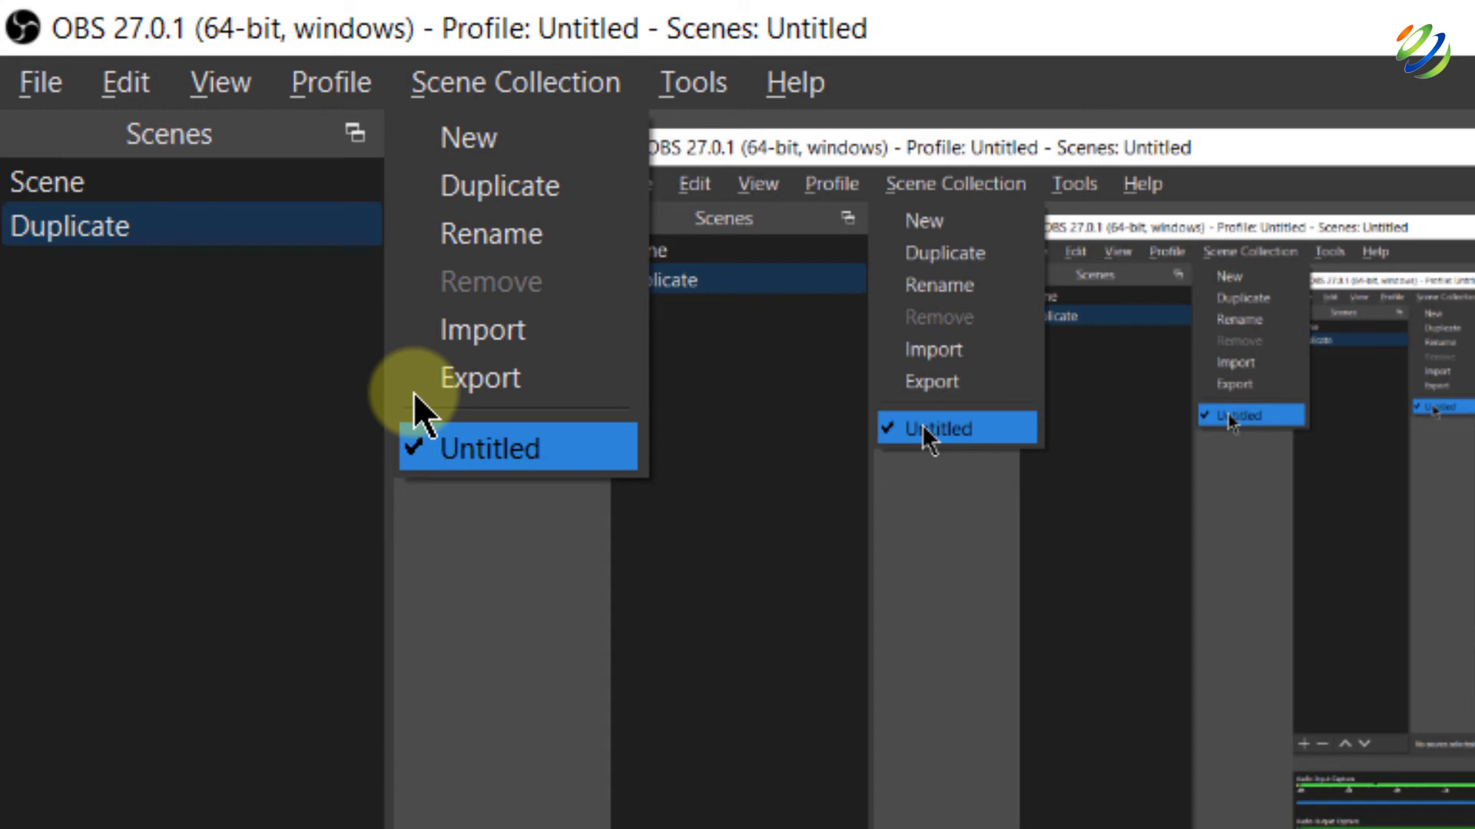
key(Escape)
- Open the stream settings and go through the suggested streaming services from Twitch to Twitter
click(34, 85)
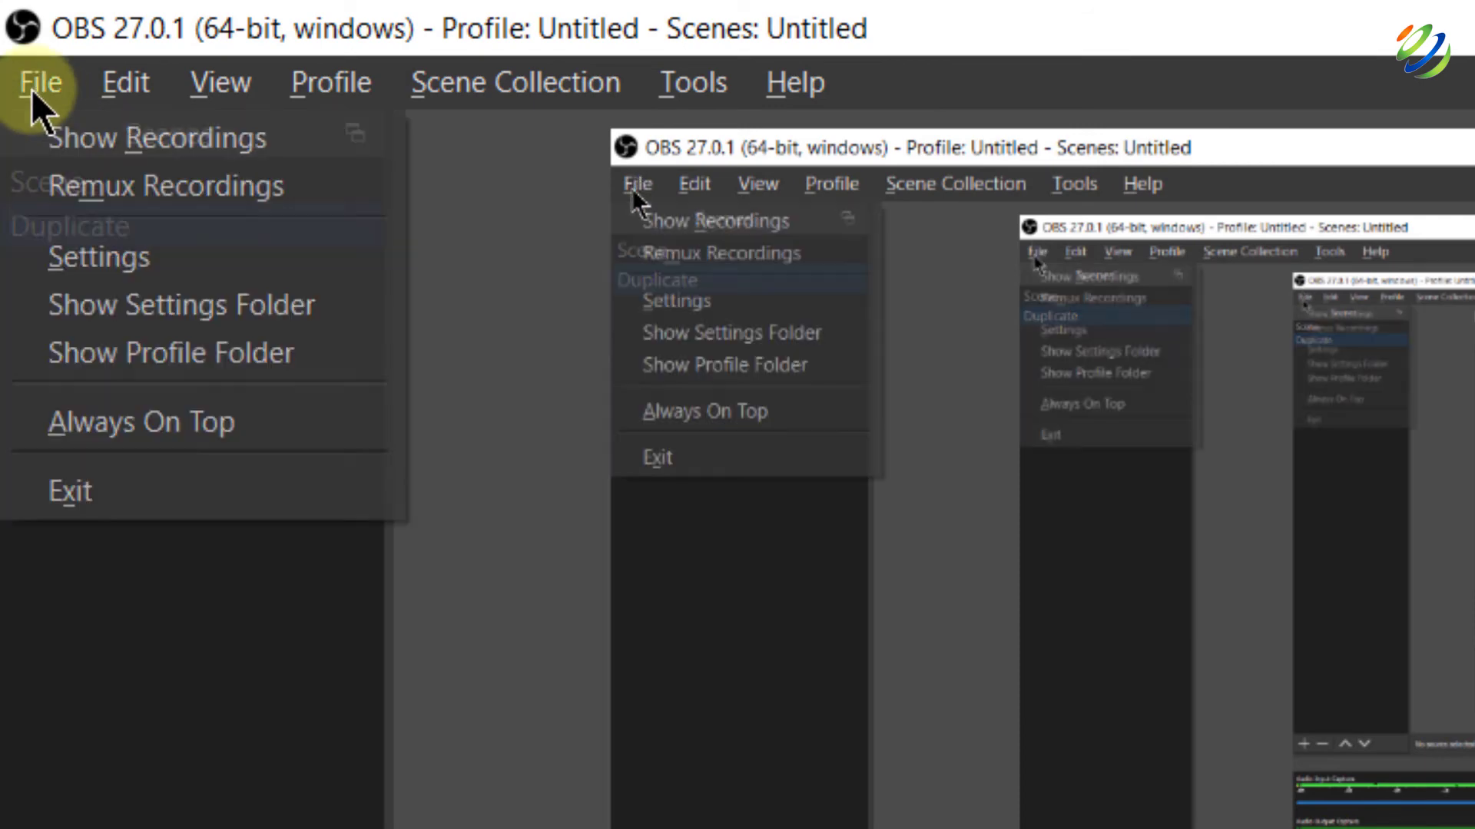
click(72, 253)
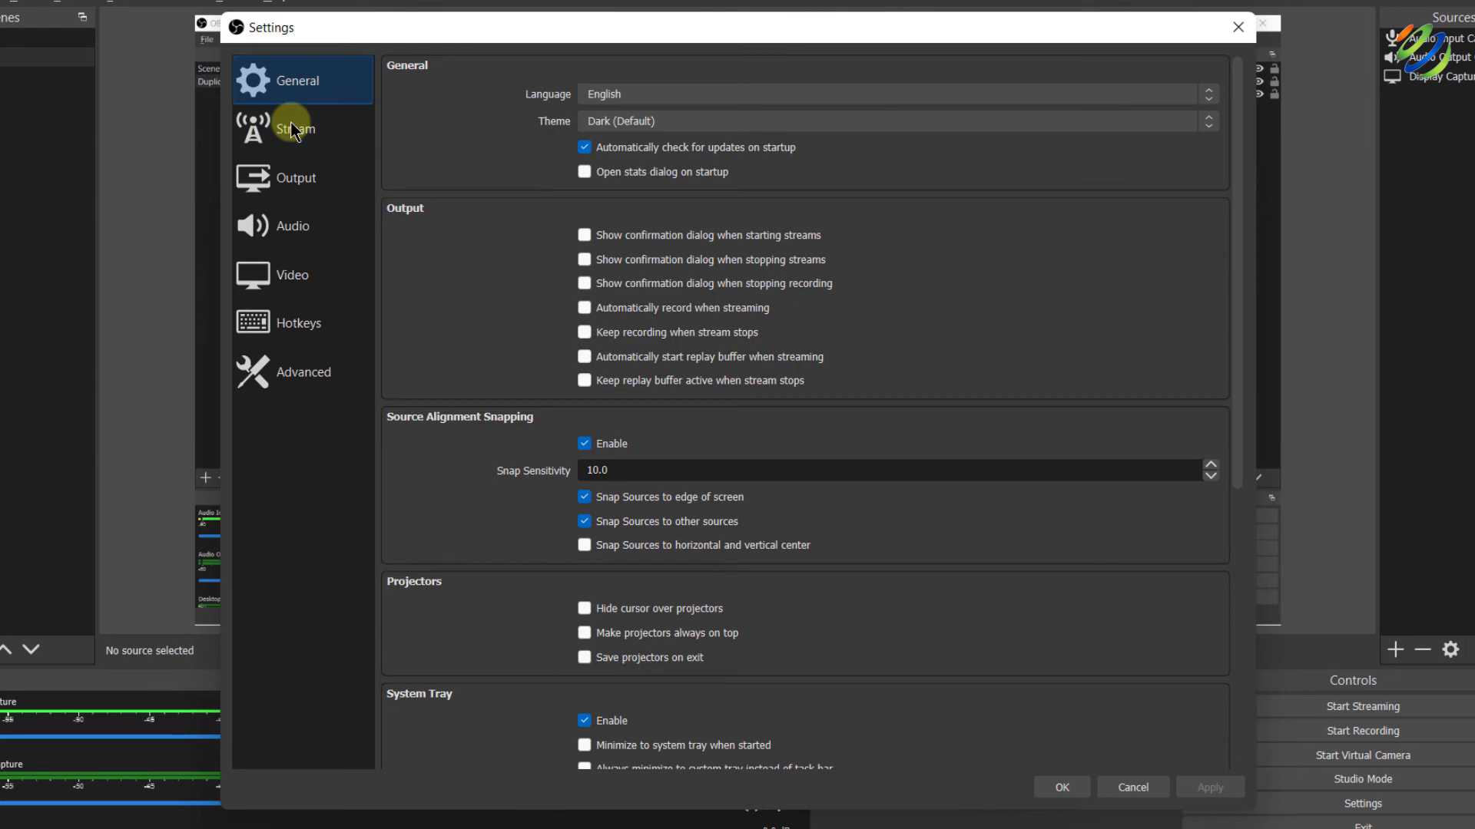
click(295, 132)
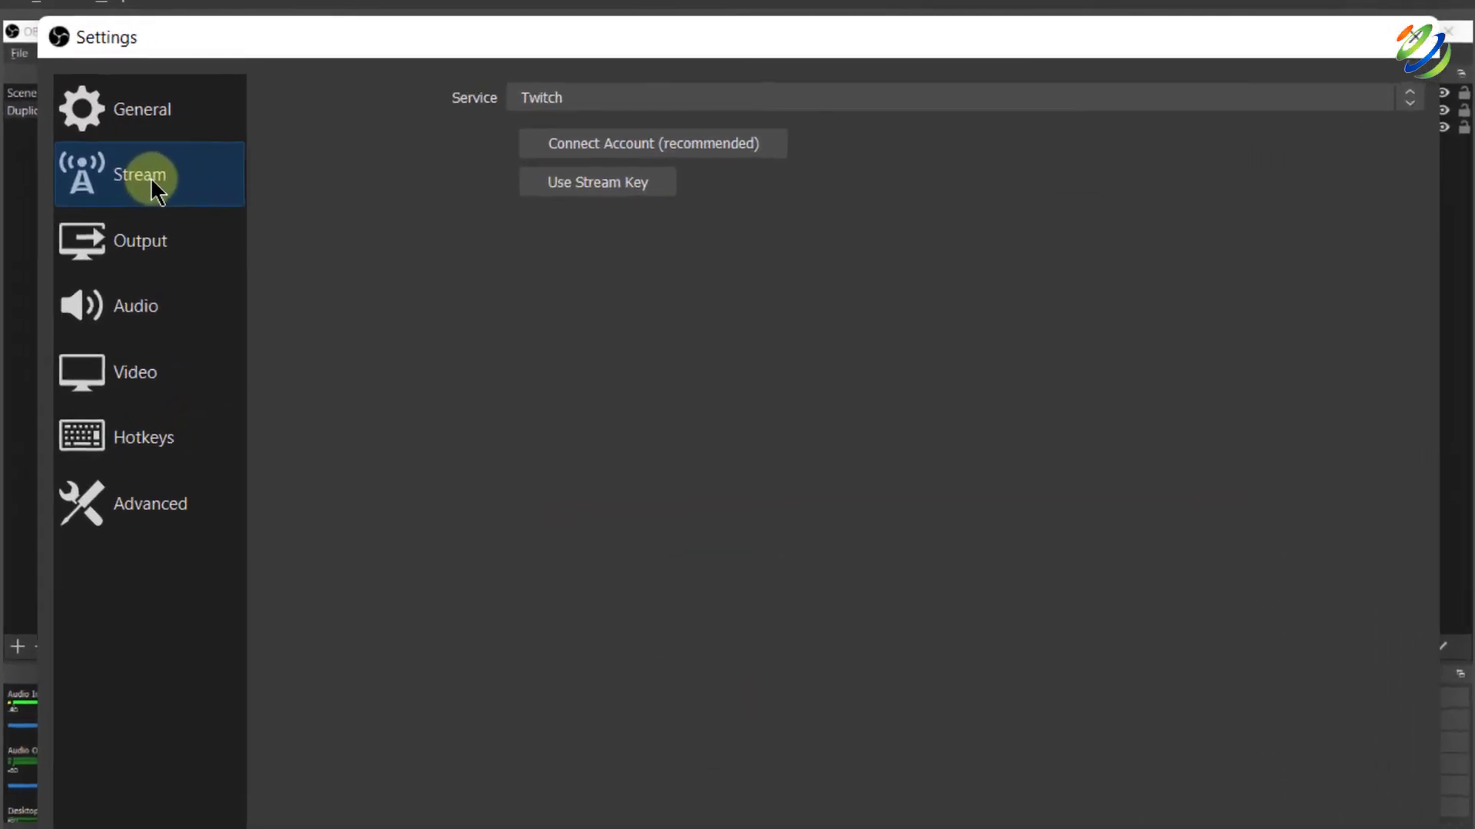
click(575, 106)
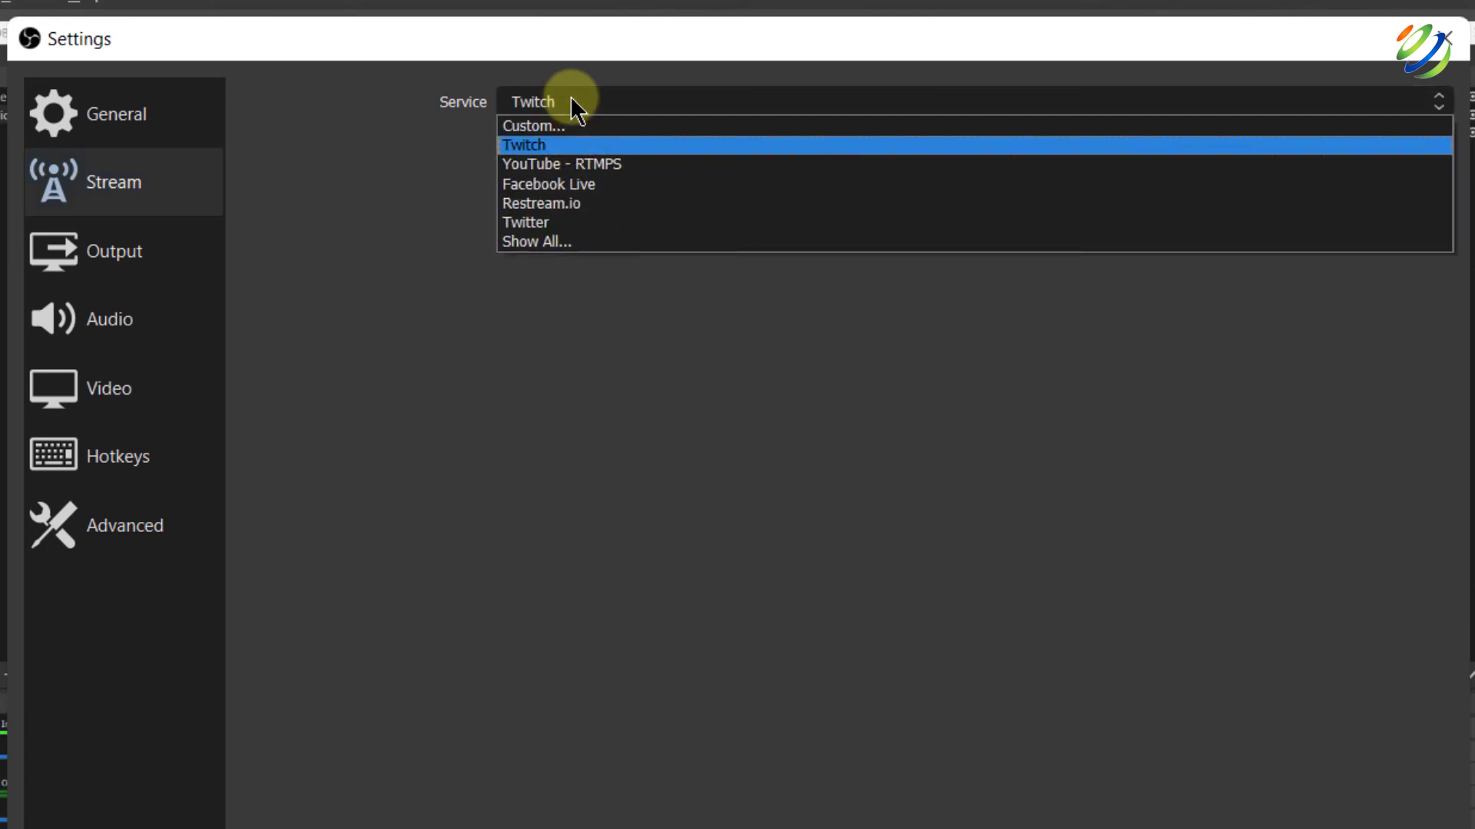
key(Down)
key(Down)
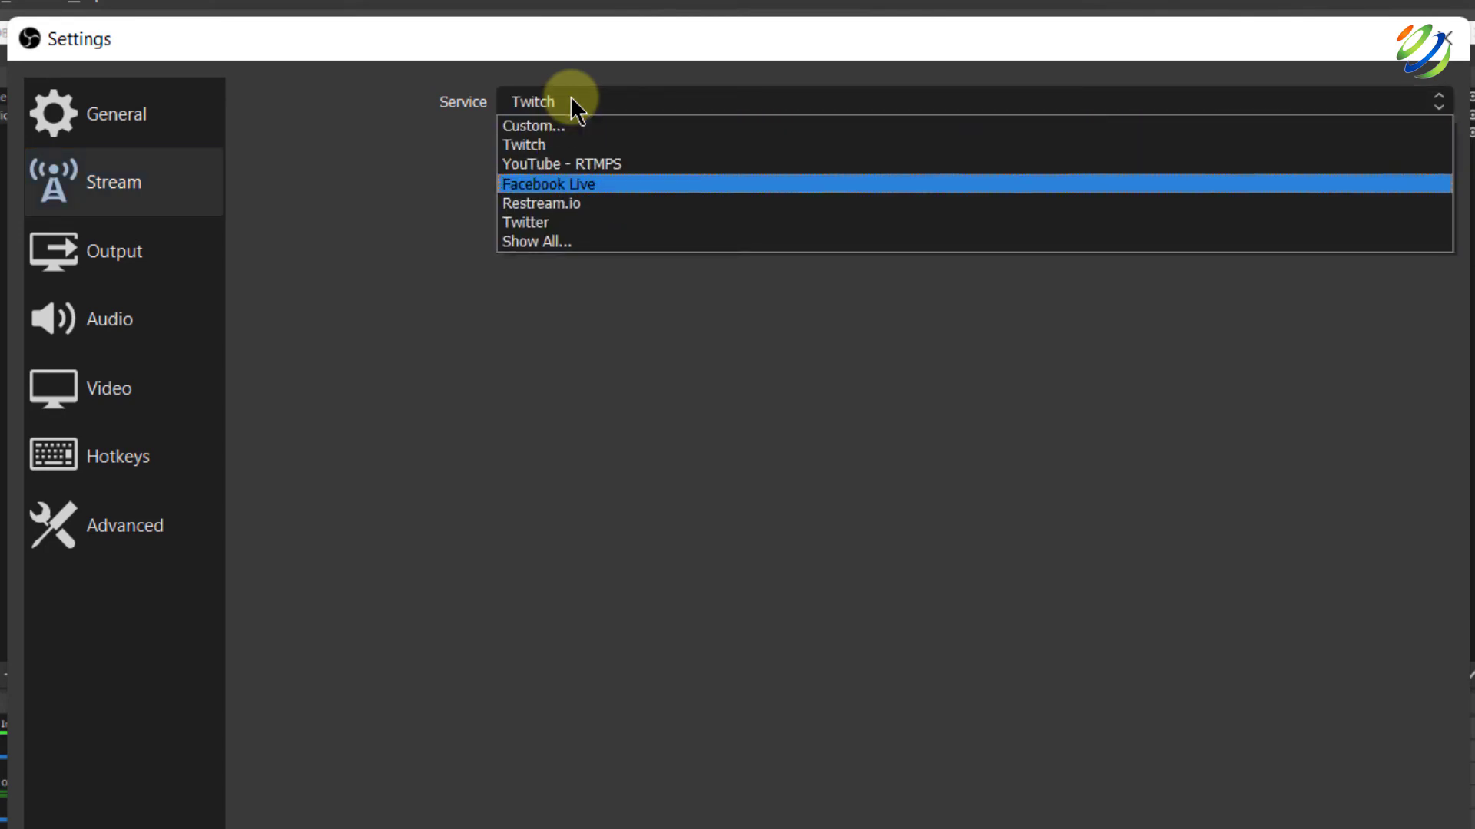
key(Down)
key(Down)
key(Down)
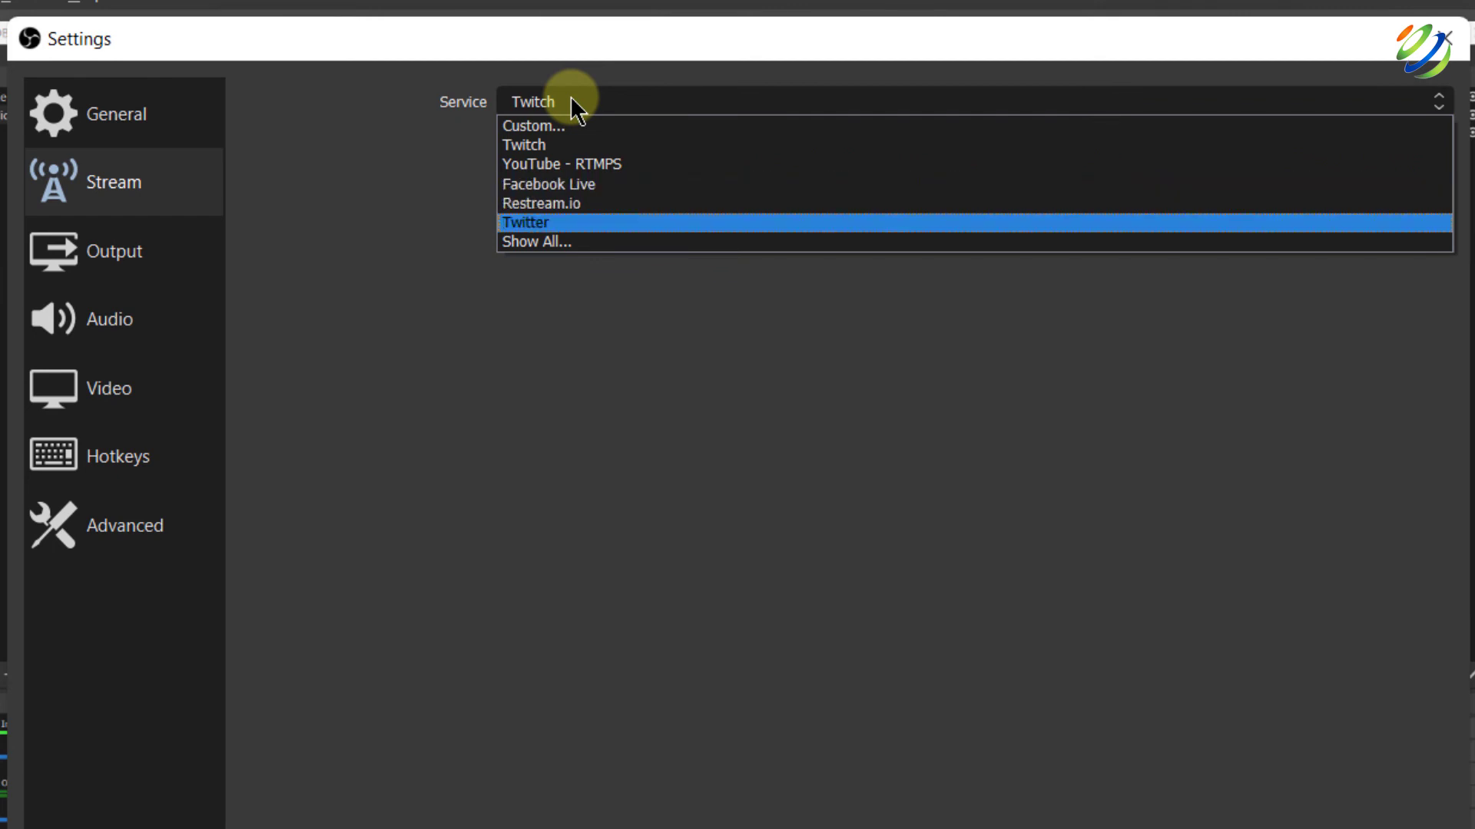
- Show all streaming services, look through the full list and leave the service on AfreecaTV
click(568, 243)
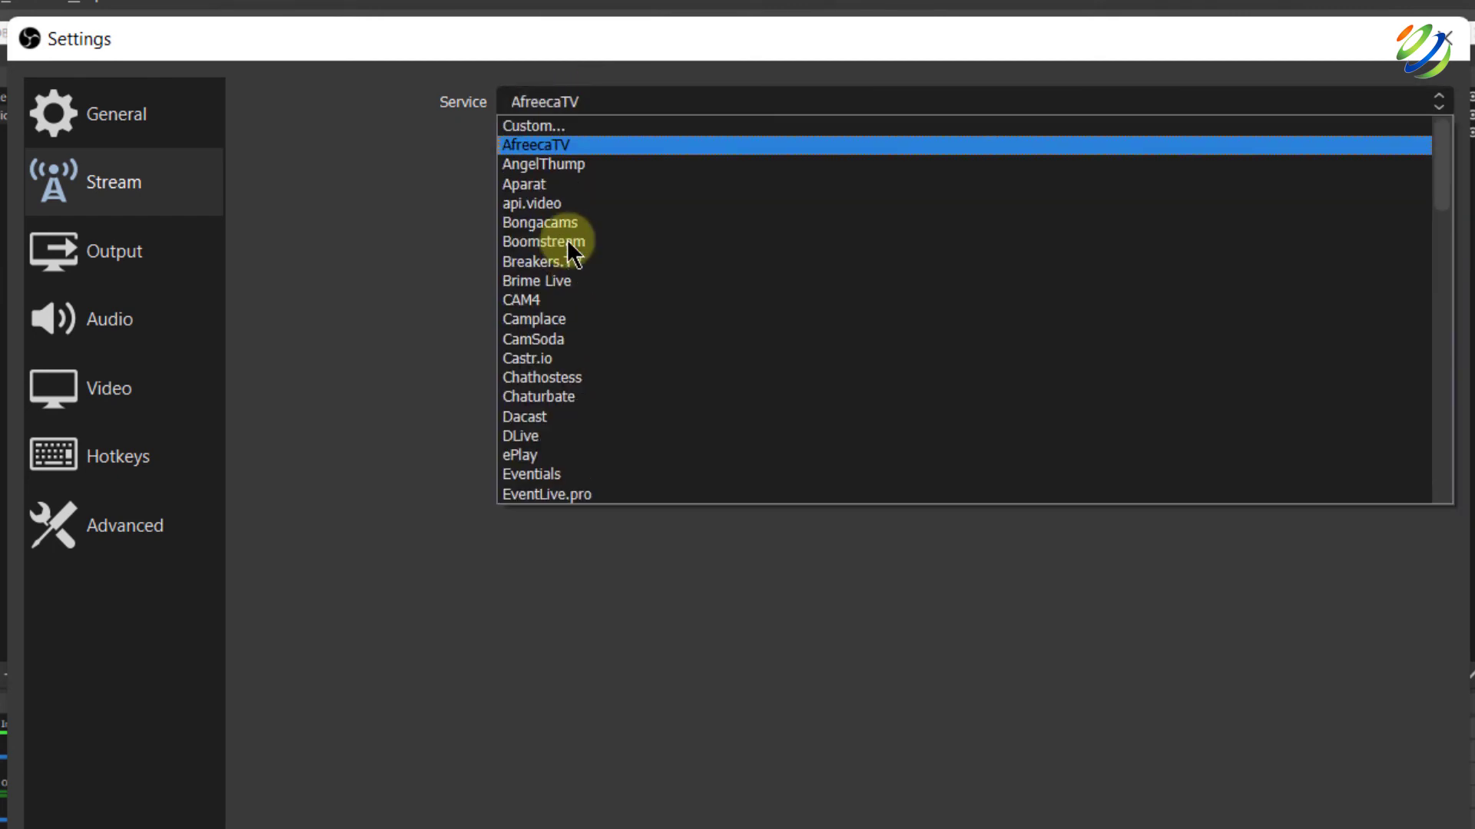
scroll(568, 242, down, 6)
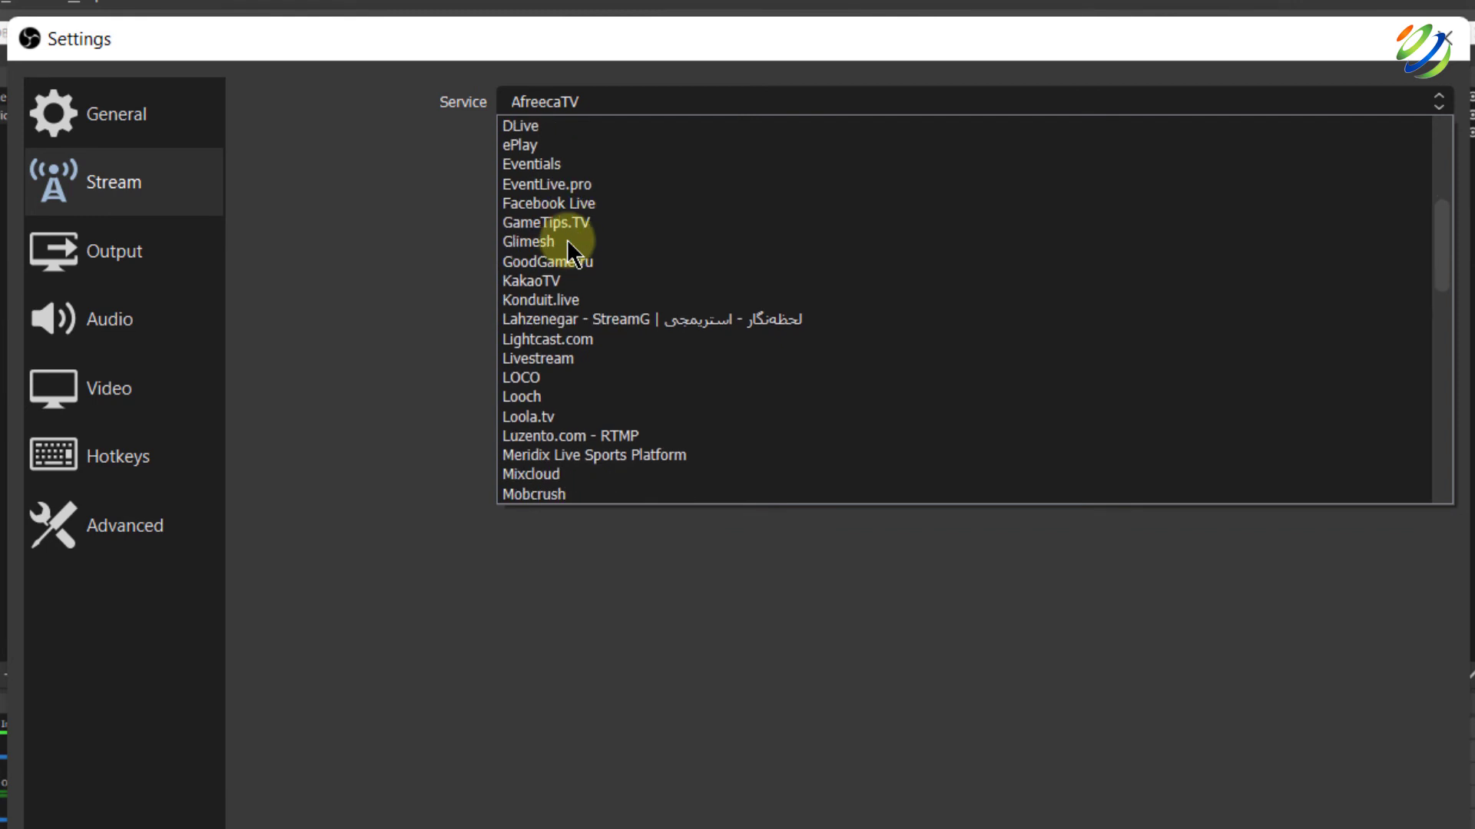
click(430, 257)
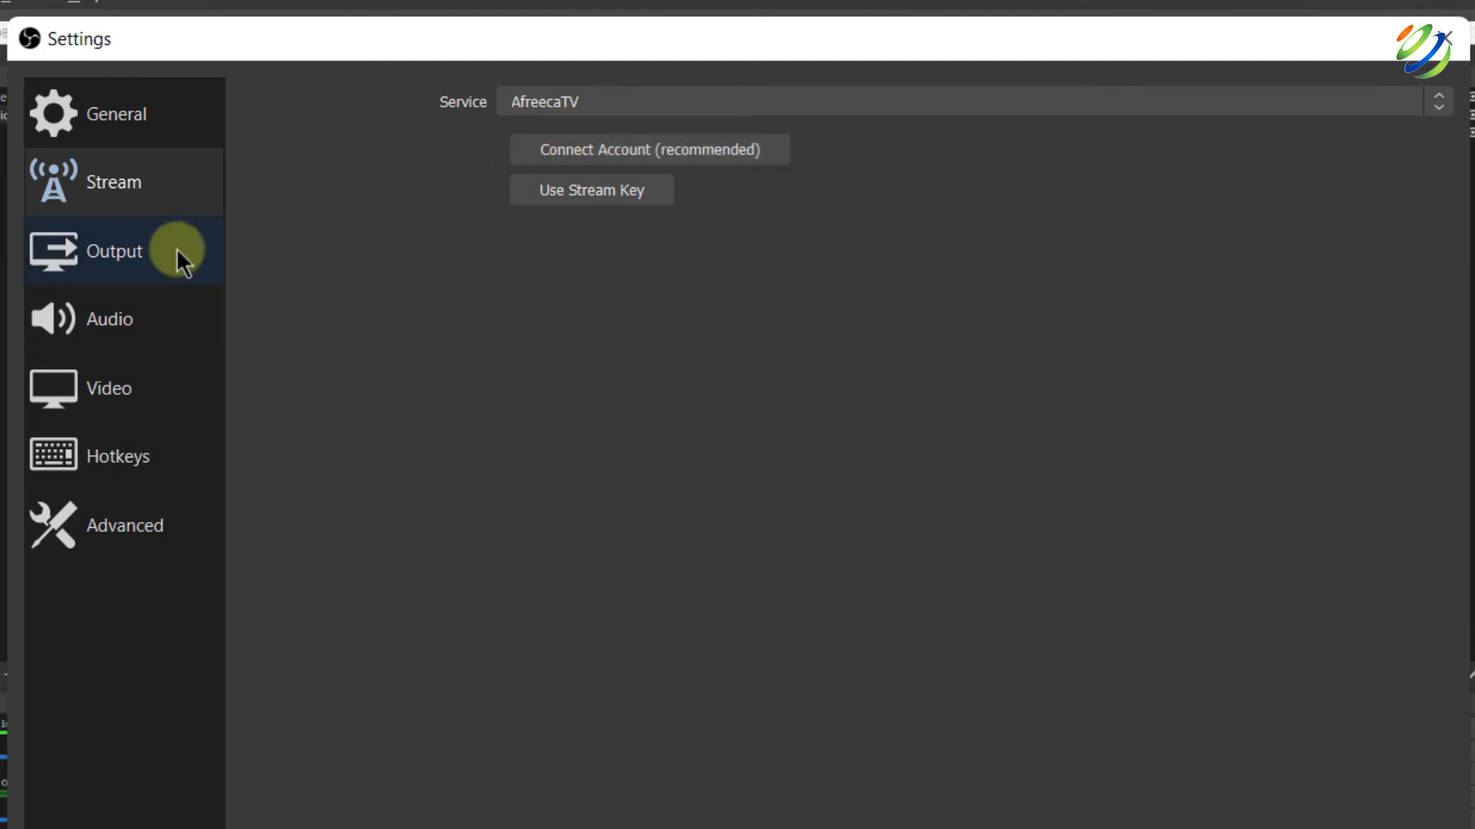
- Review the output and audio settings, and choose 1920x1080 as the base canvas resolution in the video settings
click(91, 278)
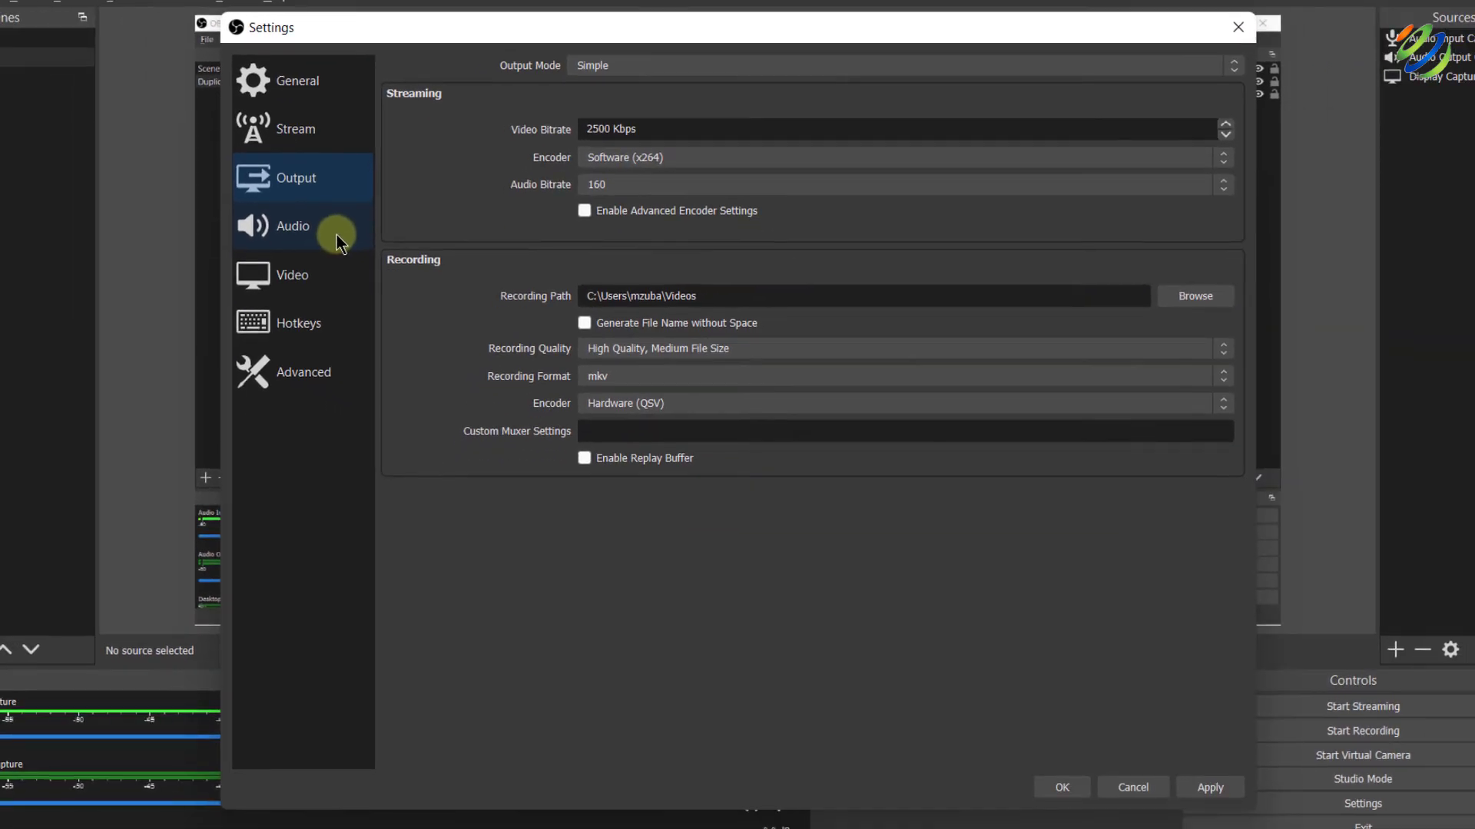
click(336, 235)
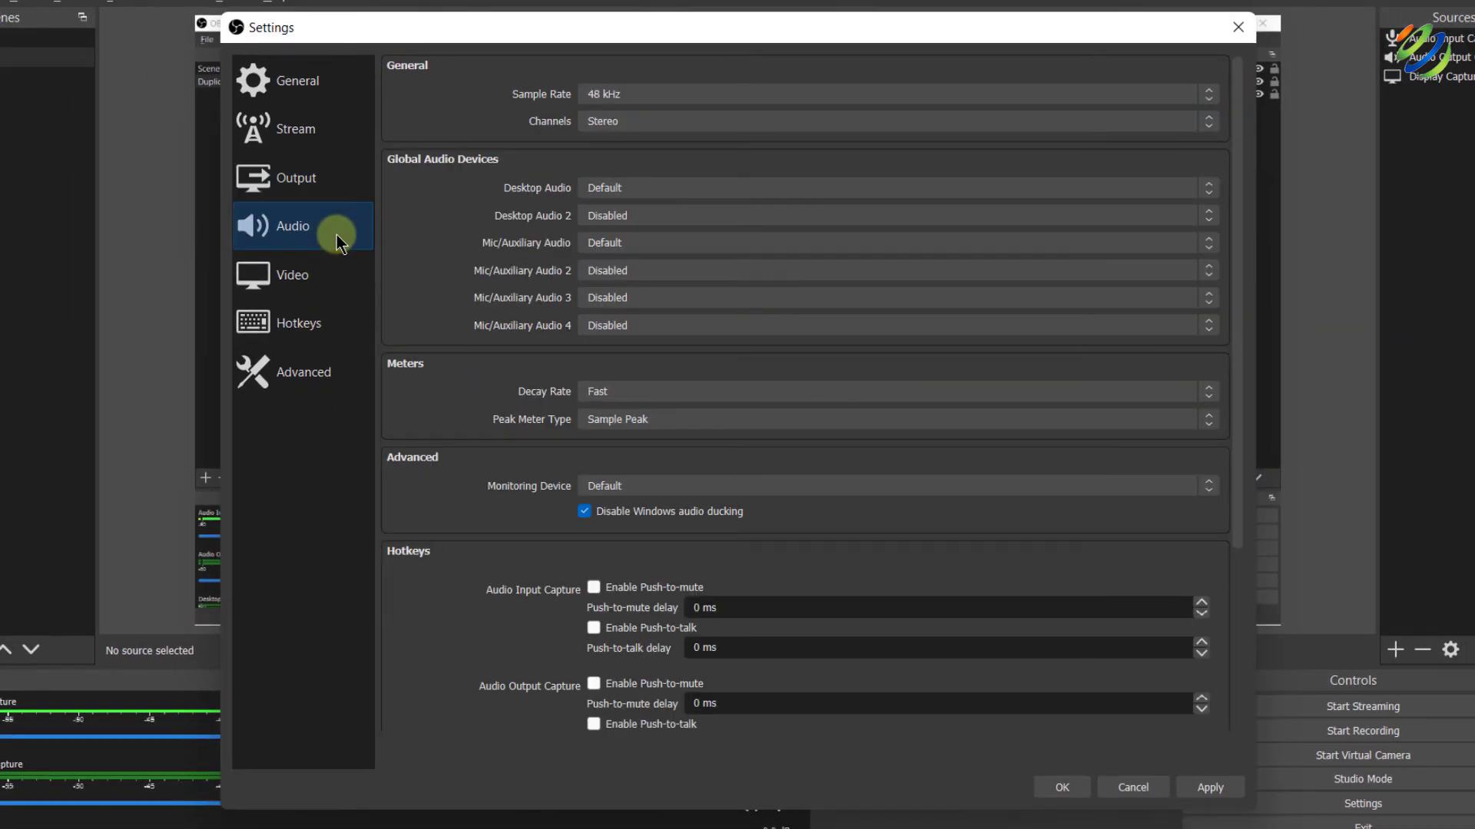
click(304, 281)
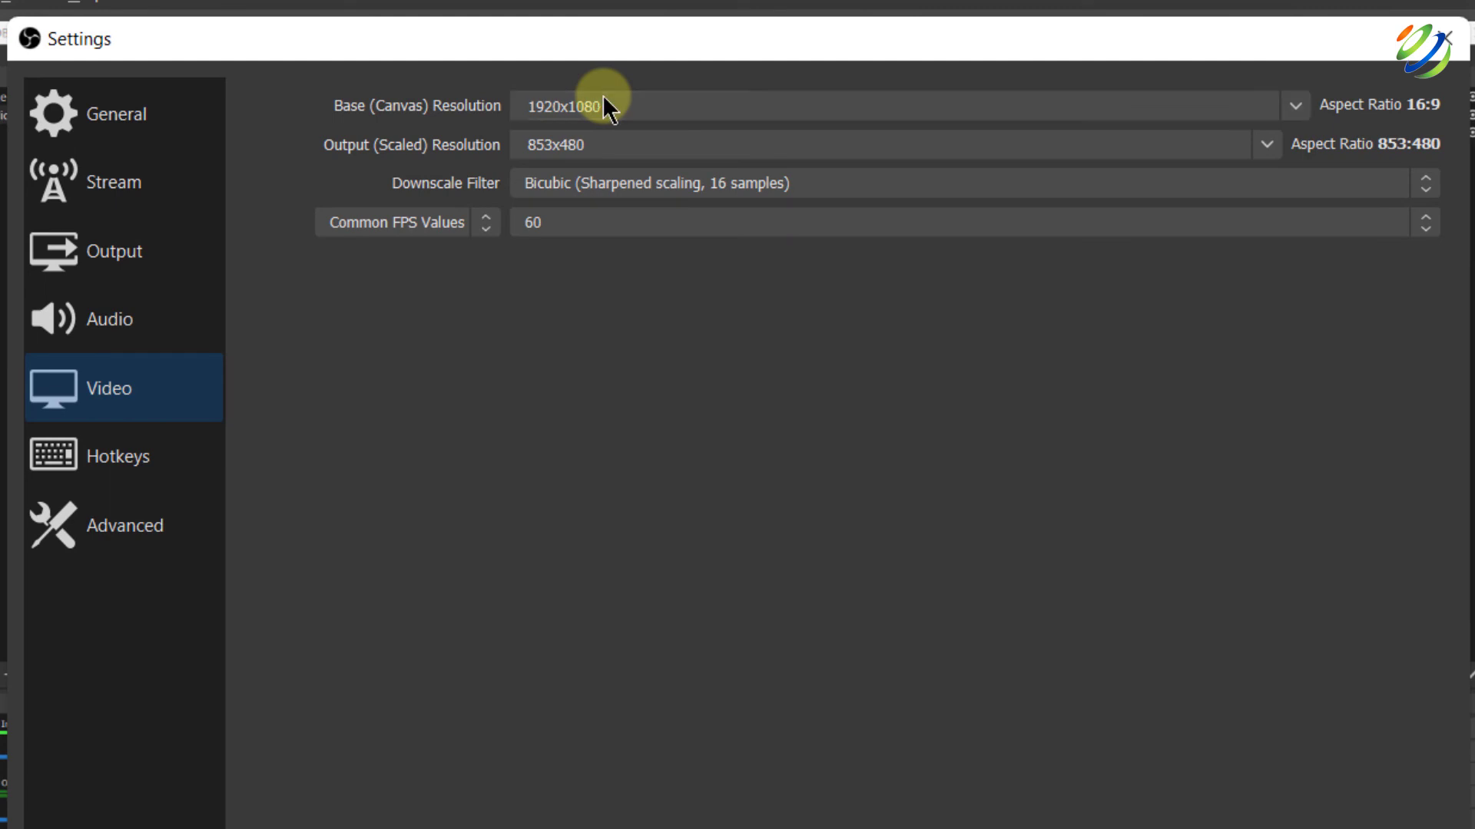
click(1297, 114)
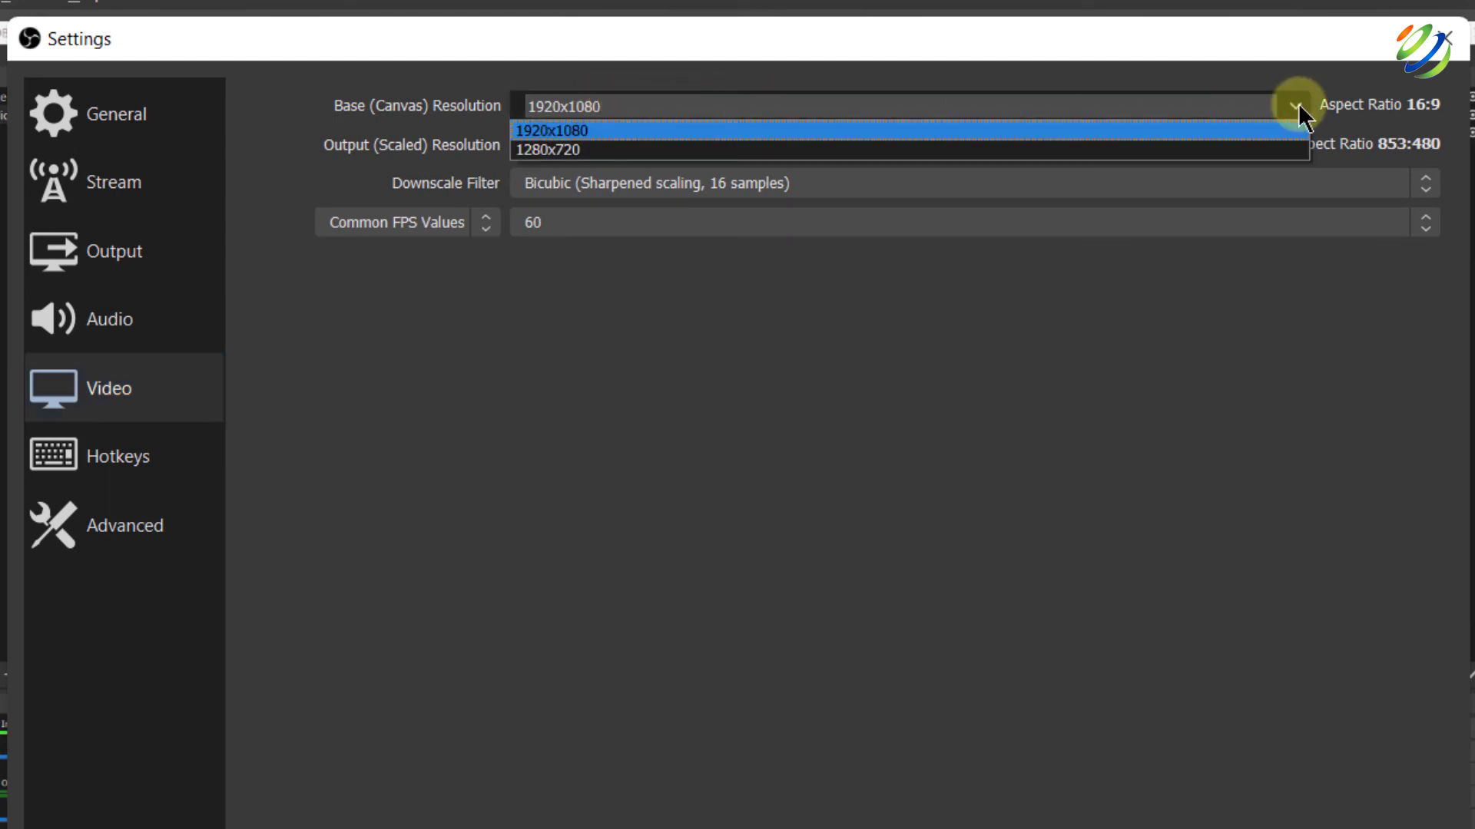
click(880, 137)
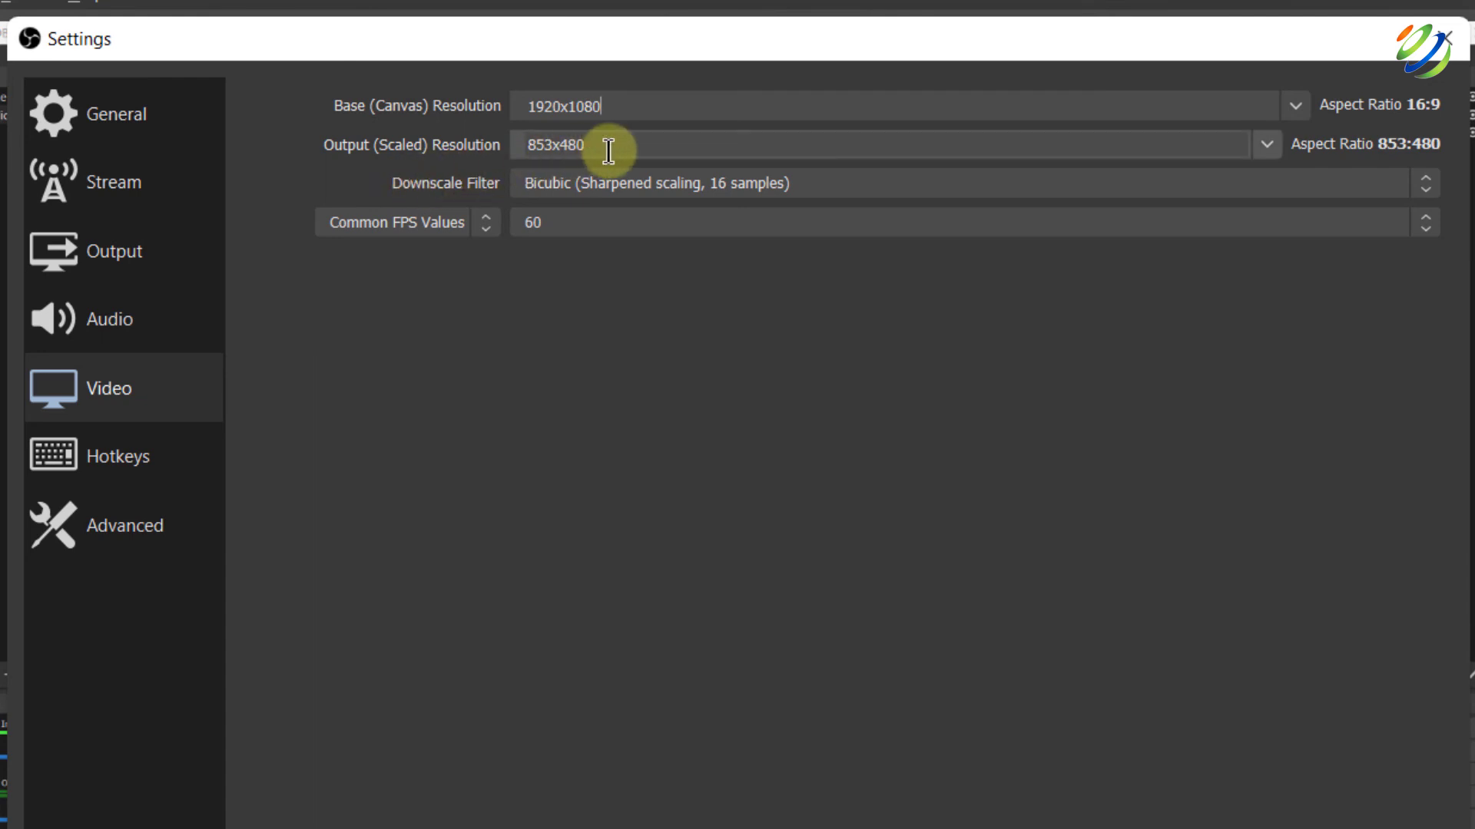
- Assign Ctrl + S as the hotkey for both Start Recording and Stop Recording, and apply the change
click(137, 469)
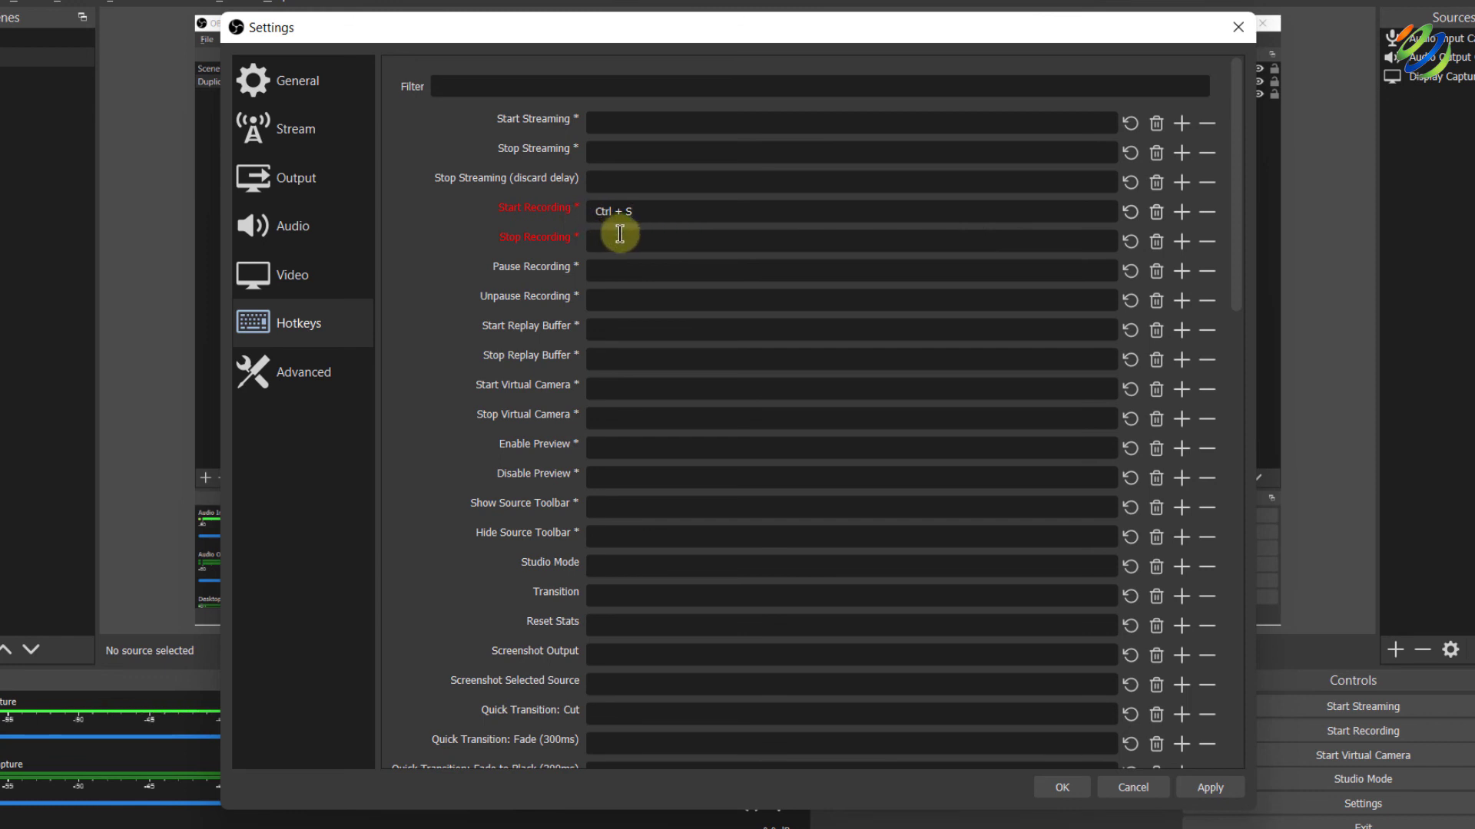
click(619, 234)
key(ctrl)
click(1217, 788)
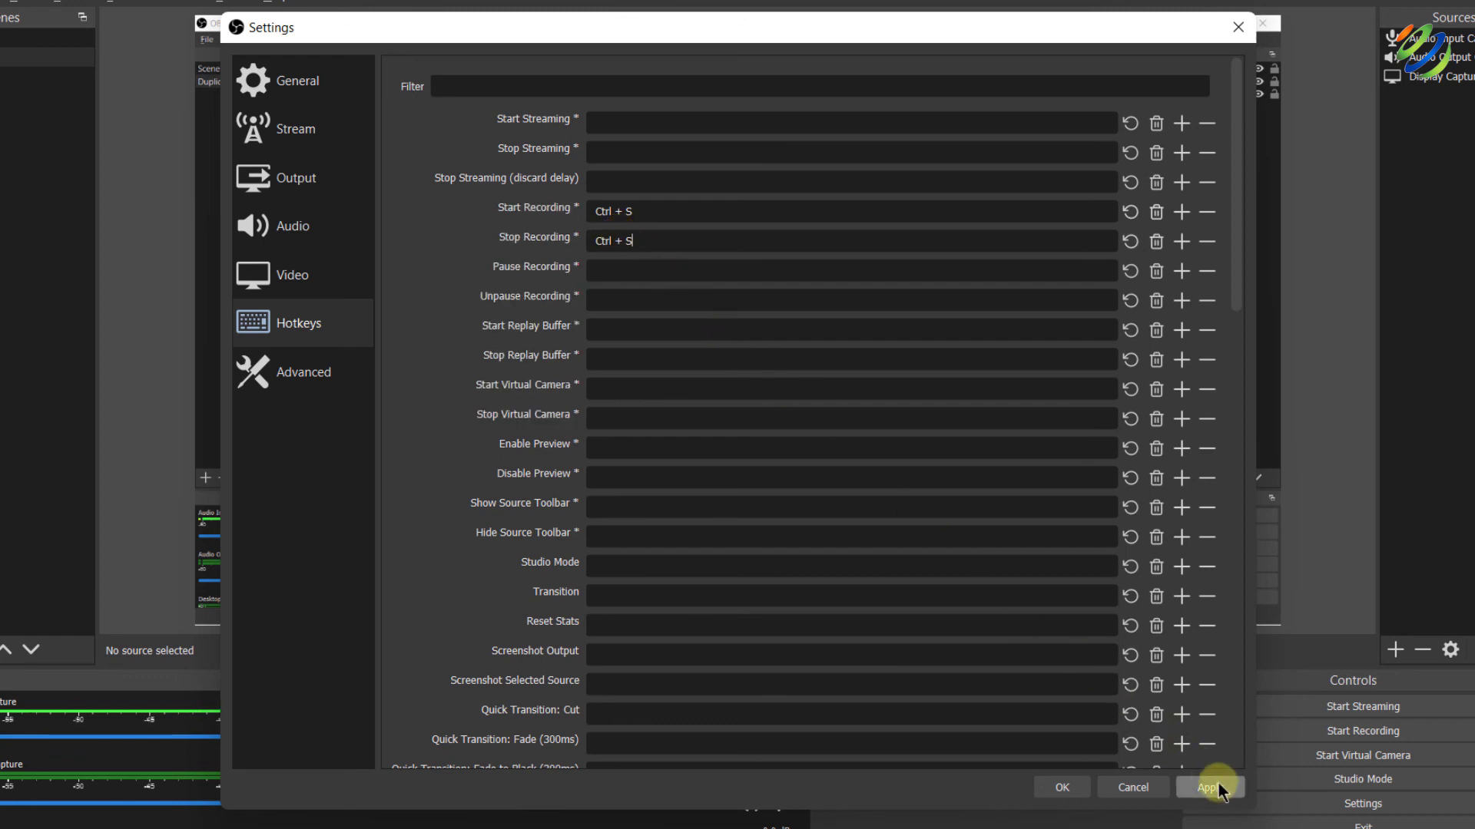
click(1081, 796)
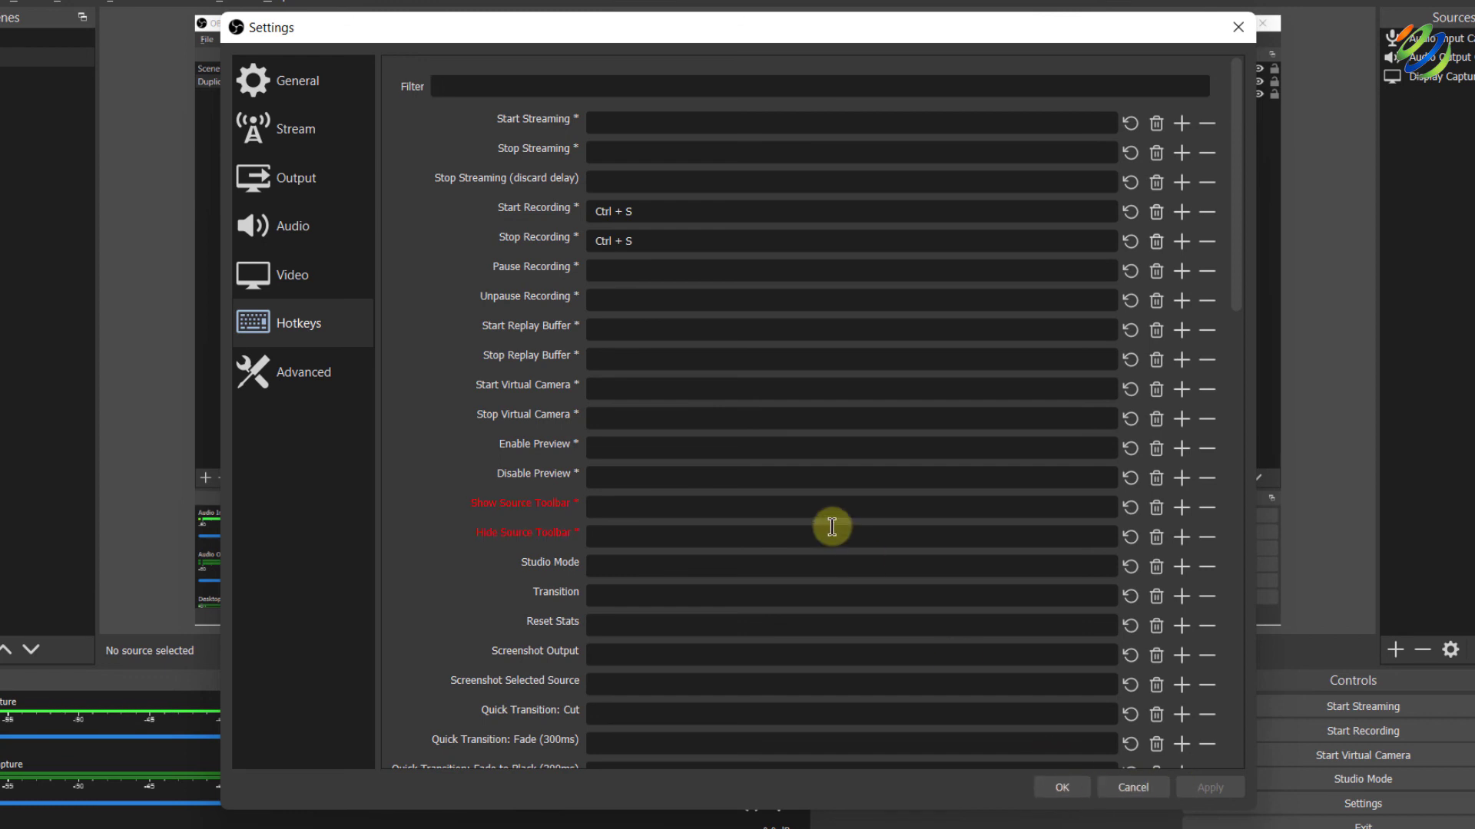
- Look through the remaining hotkeys for transitions, scenes and audio devices, and close the settings with acceptance
scroll(832, 524, down, 6)
scroll(831, 527, down, 3)
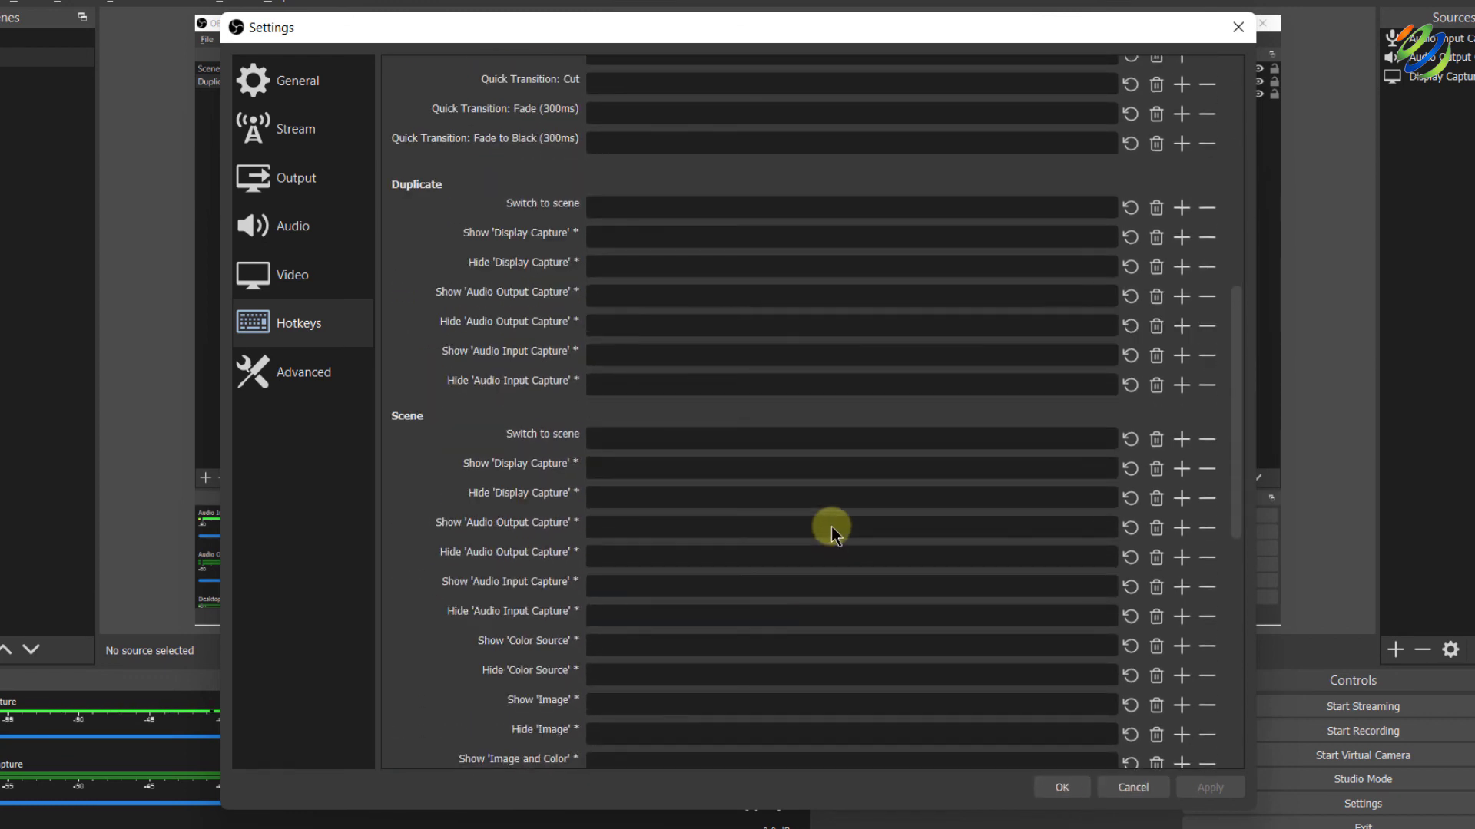
scroll(412, 435, down, 6)
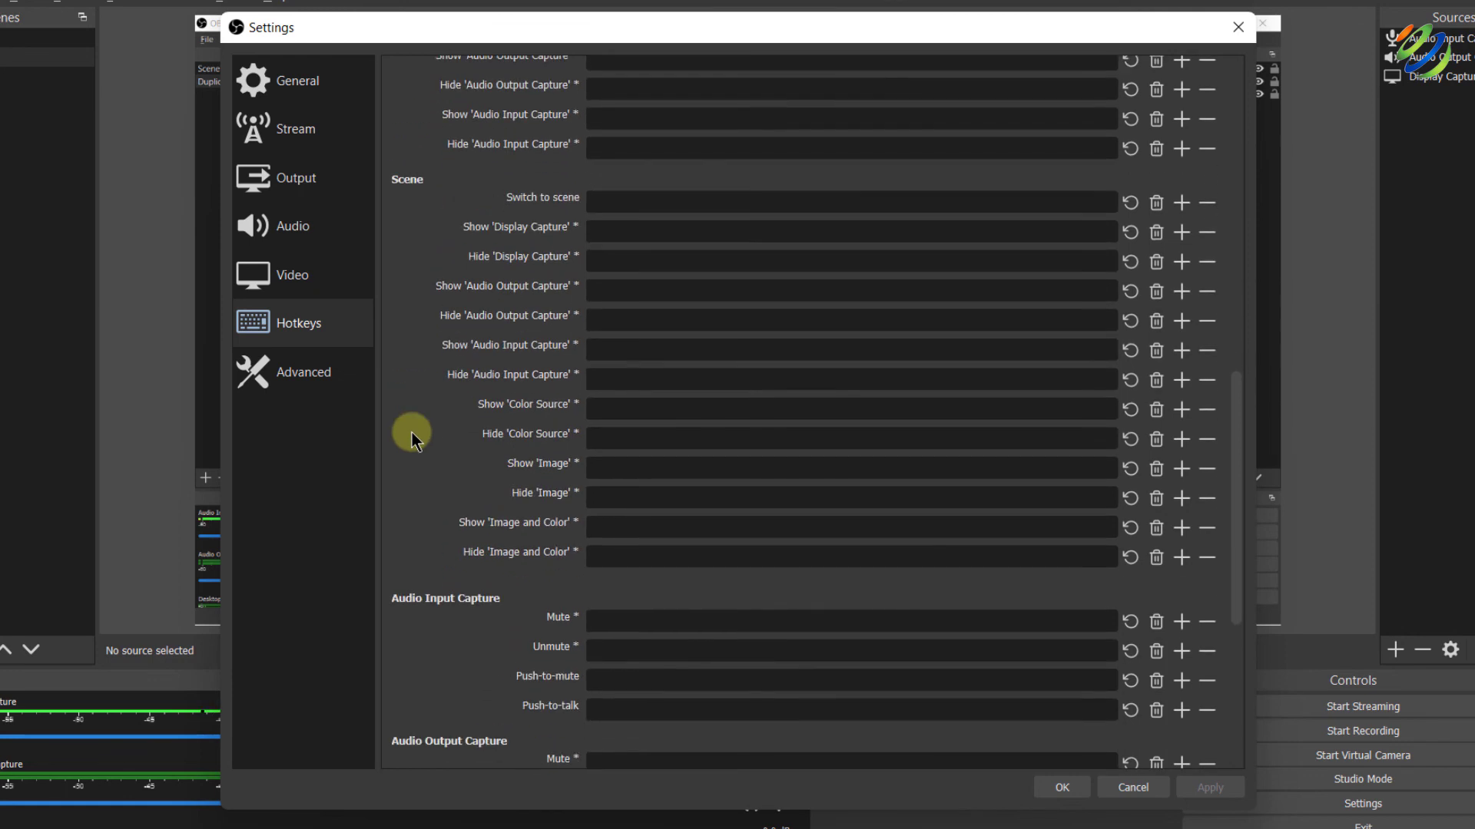
scroll(432, 490, down, 4)
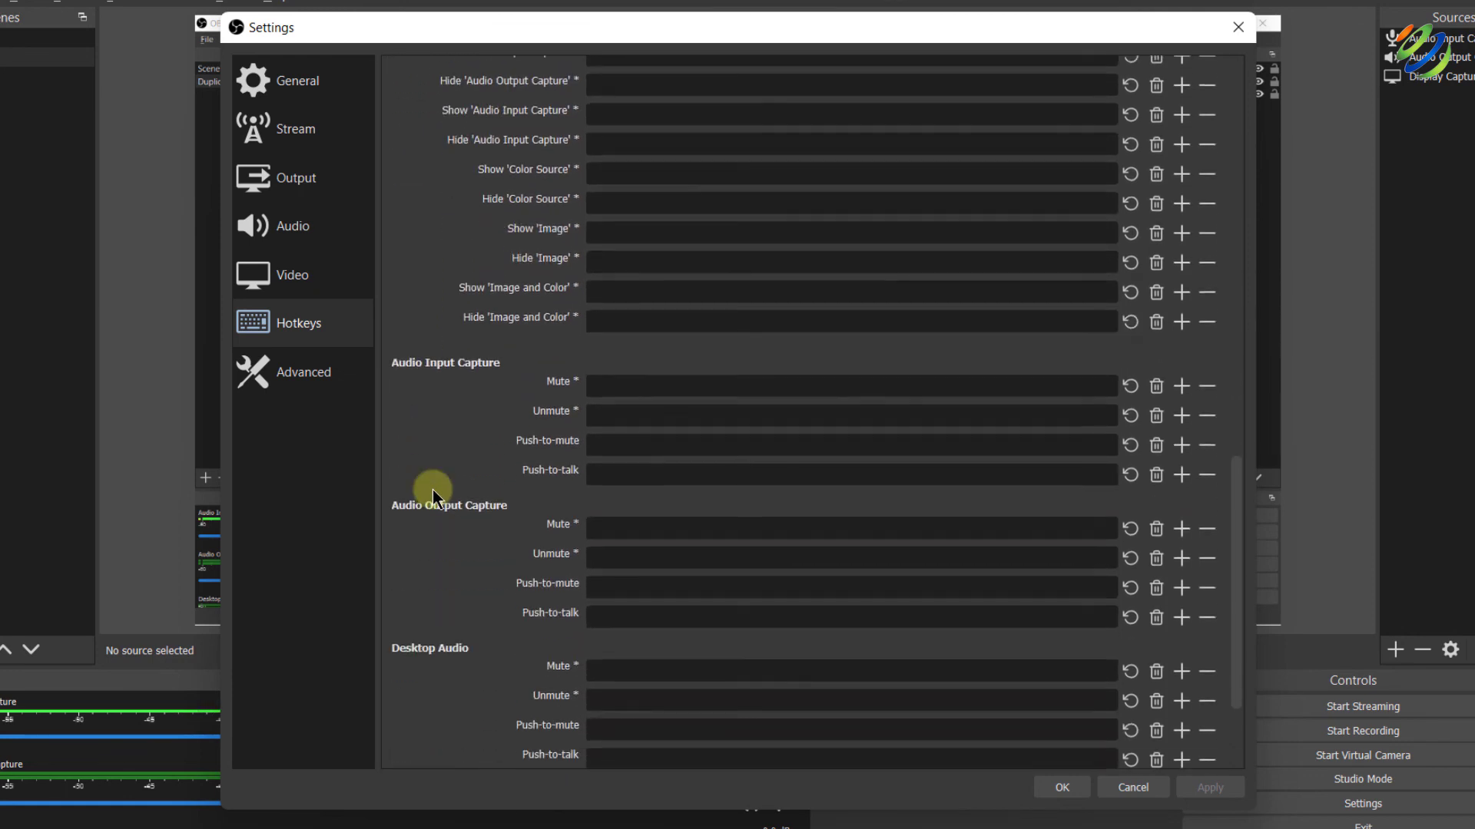
scroll(431, 490, down, 1)
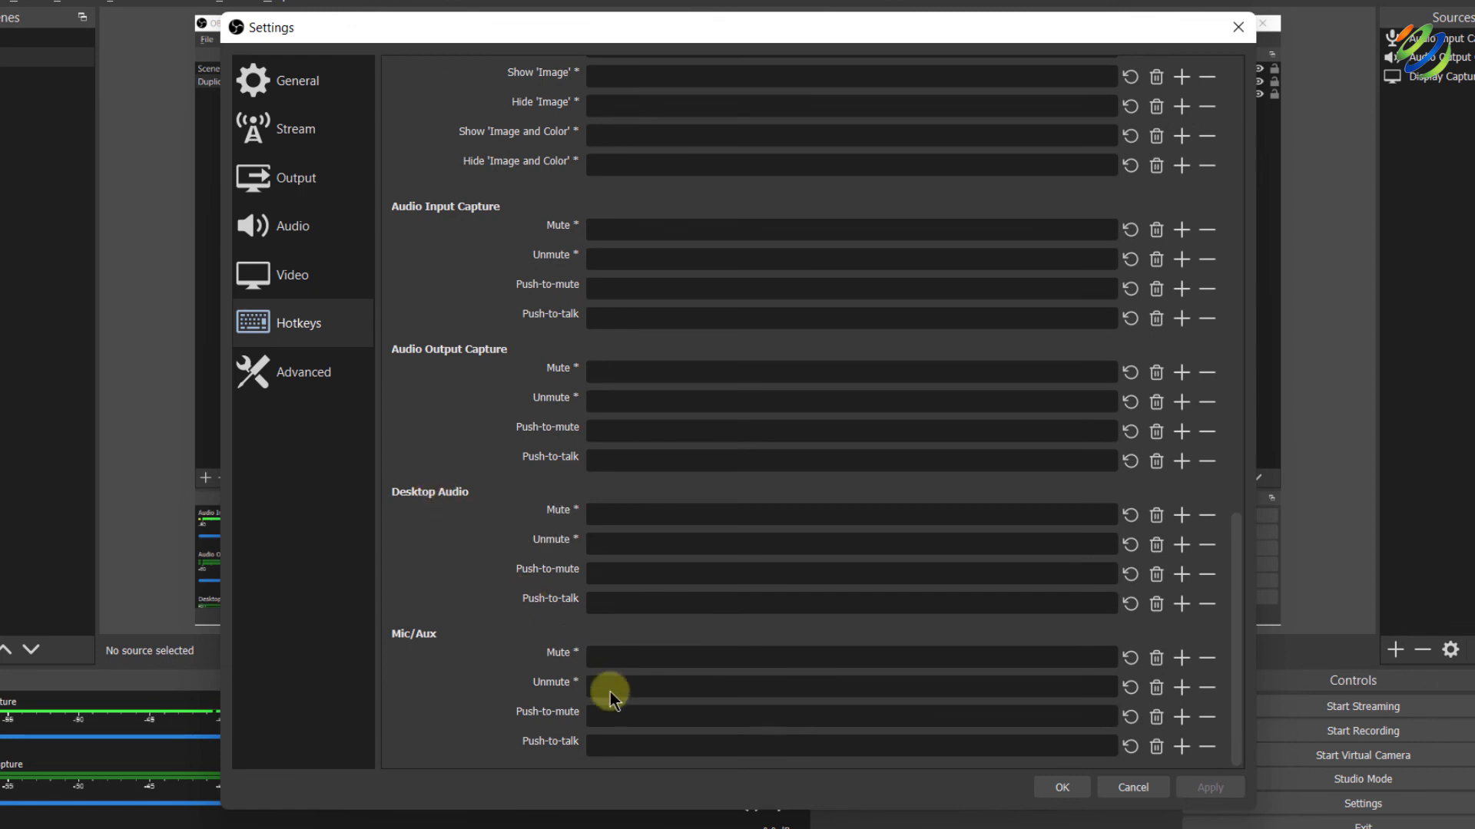
scroll(620, 704, up, 20)
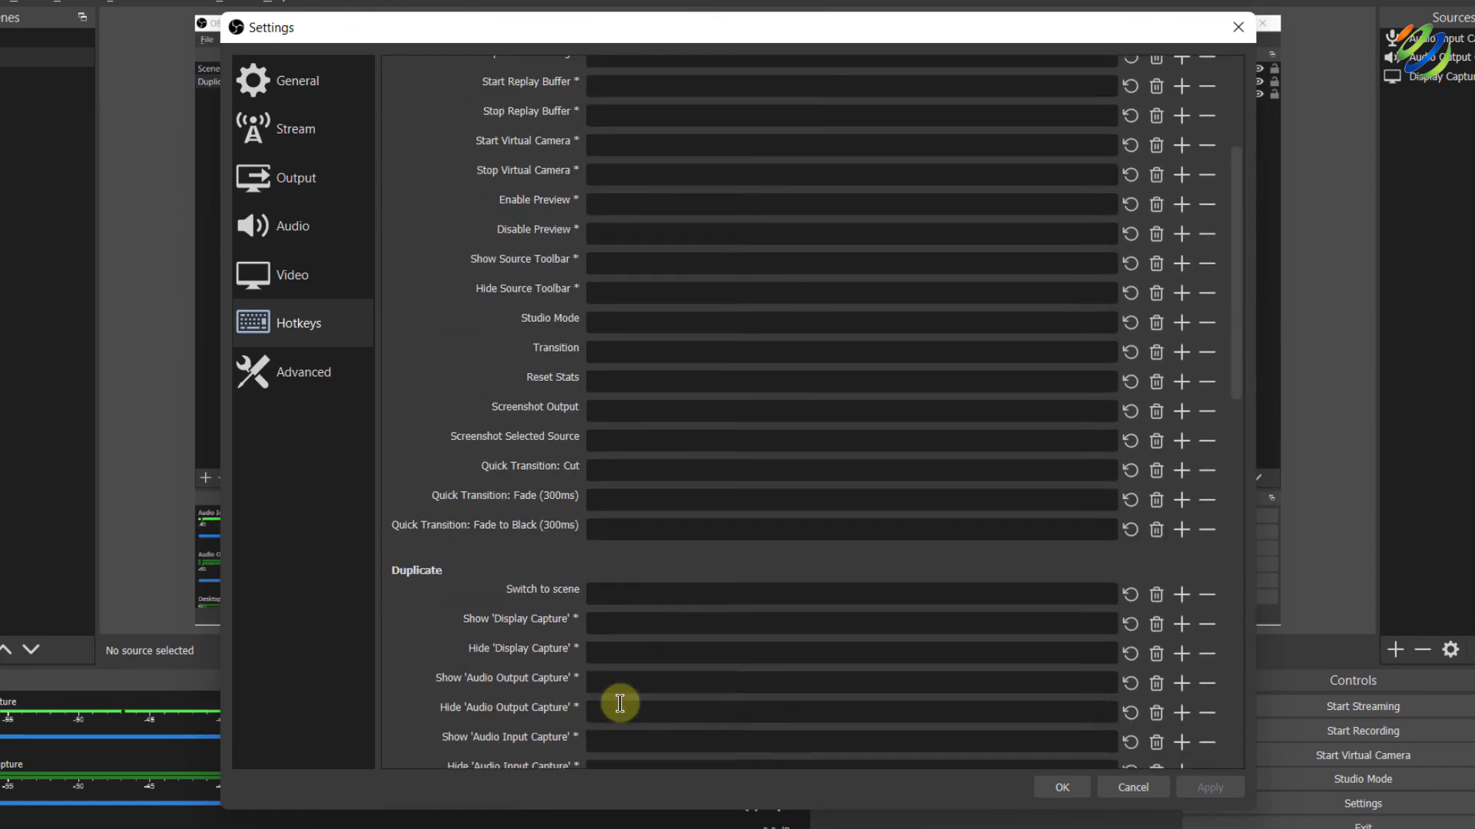
scroll(620, 703, up, 1)
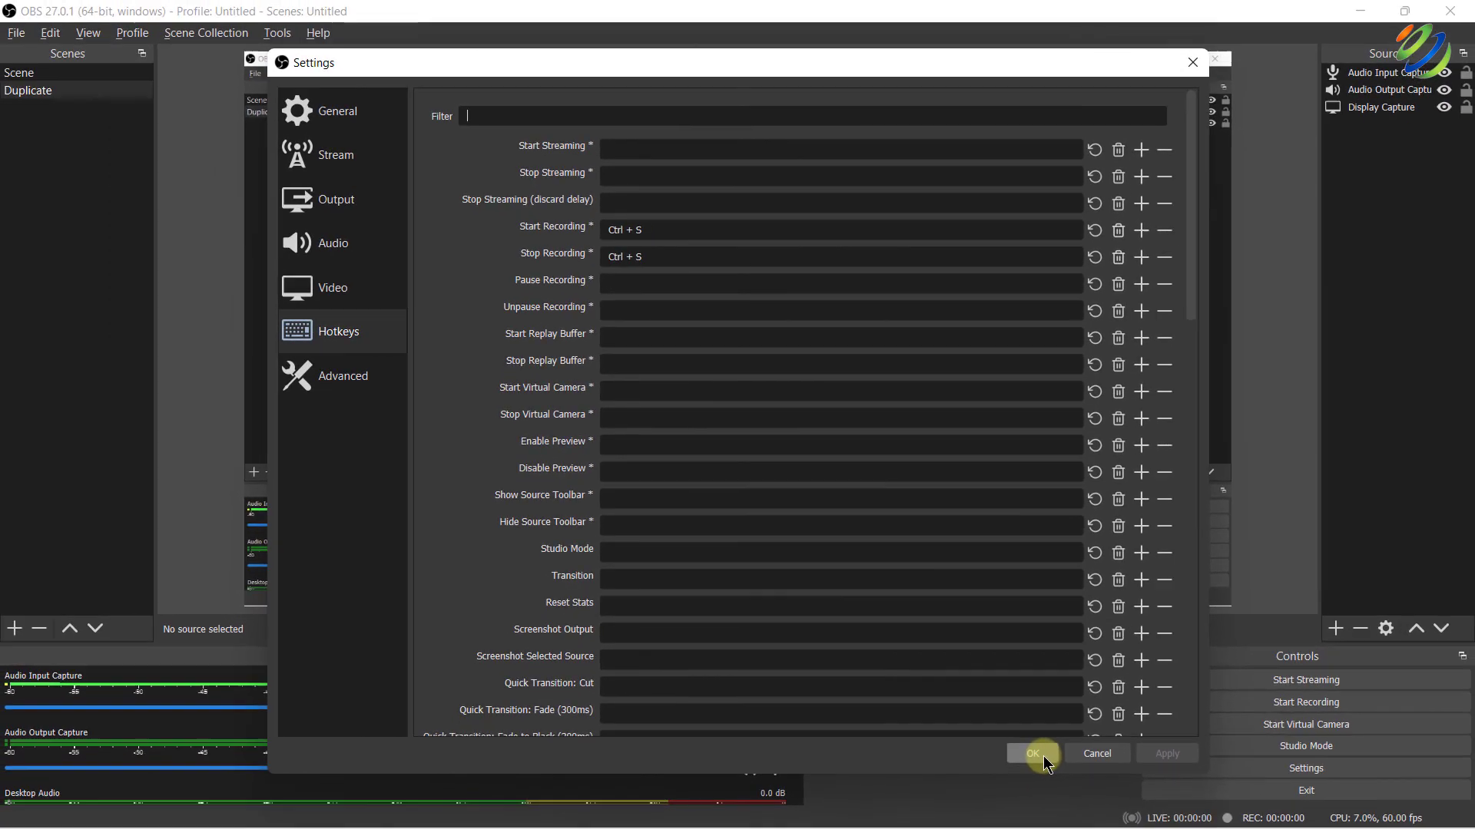
click(1062, 787)
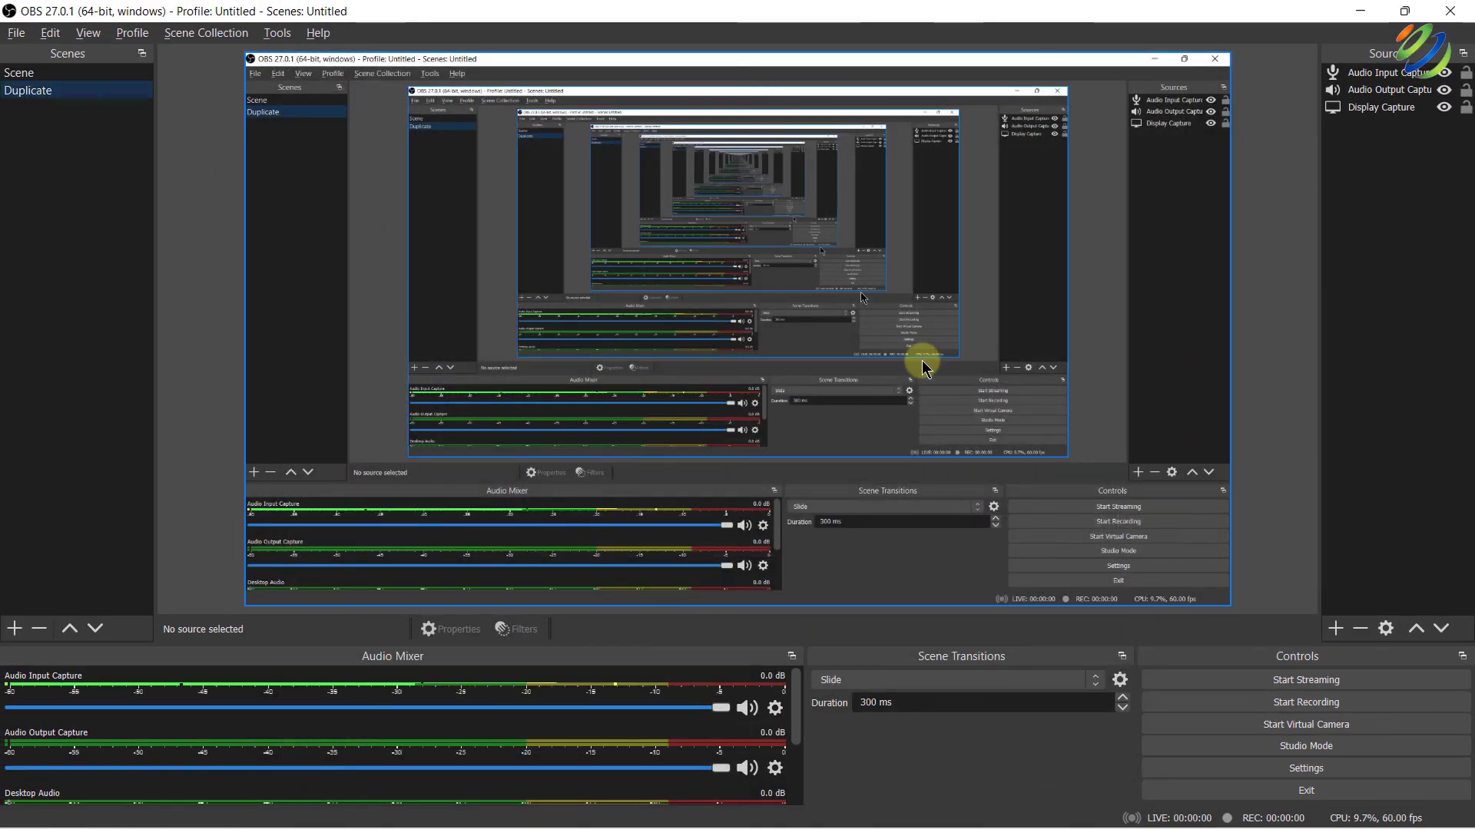
- Turn on Studio Mode and select the Display Capture source in its preview
key(ctrl+r)
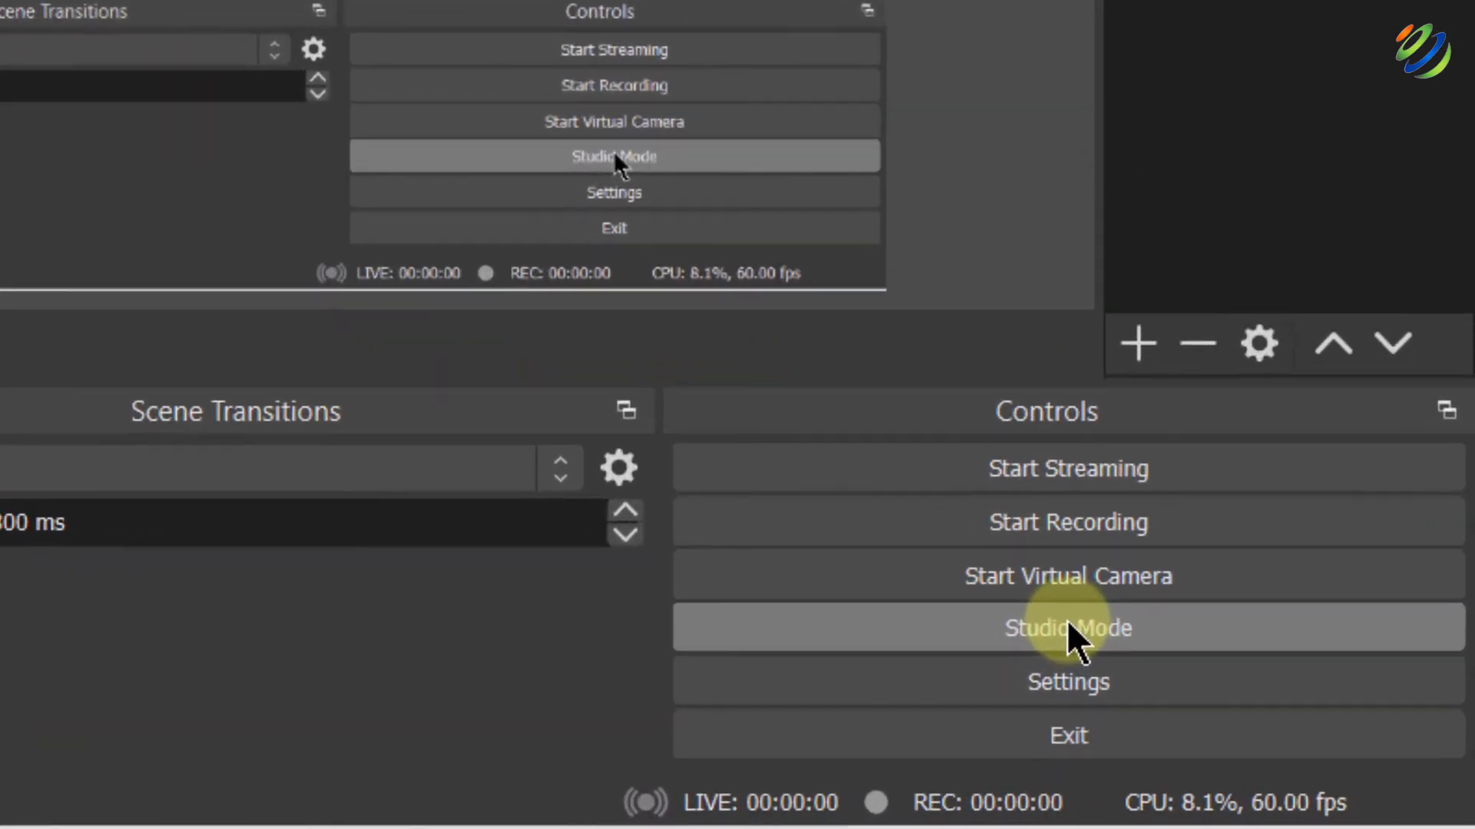
click(1058, 622)
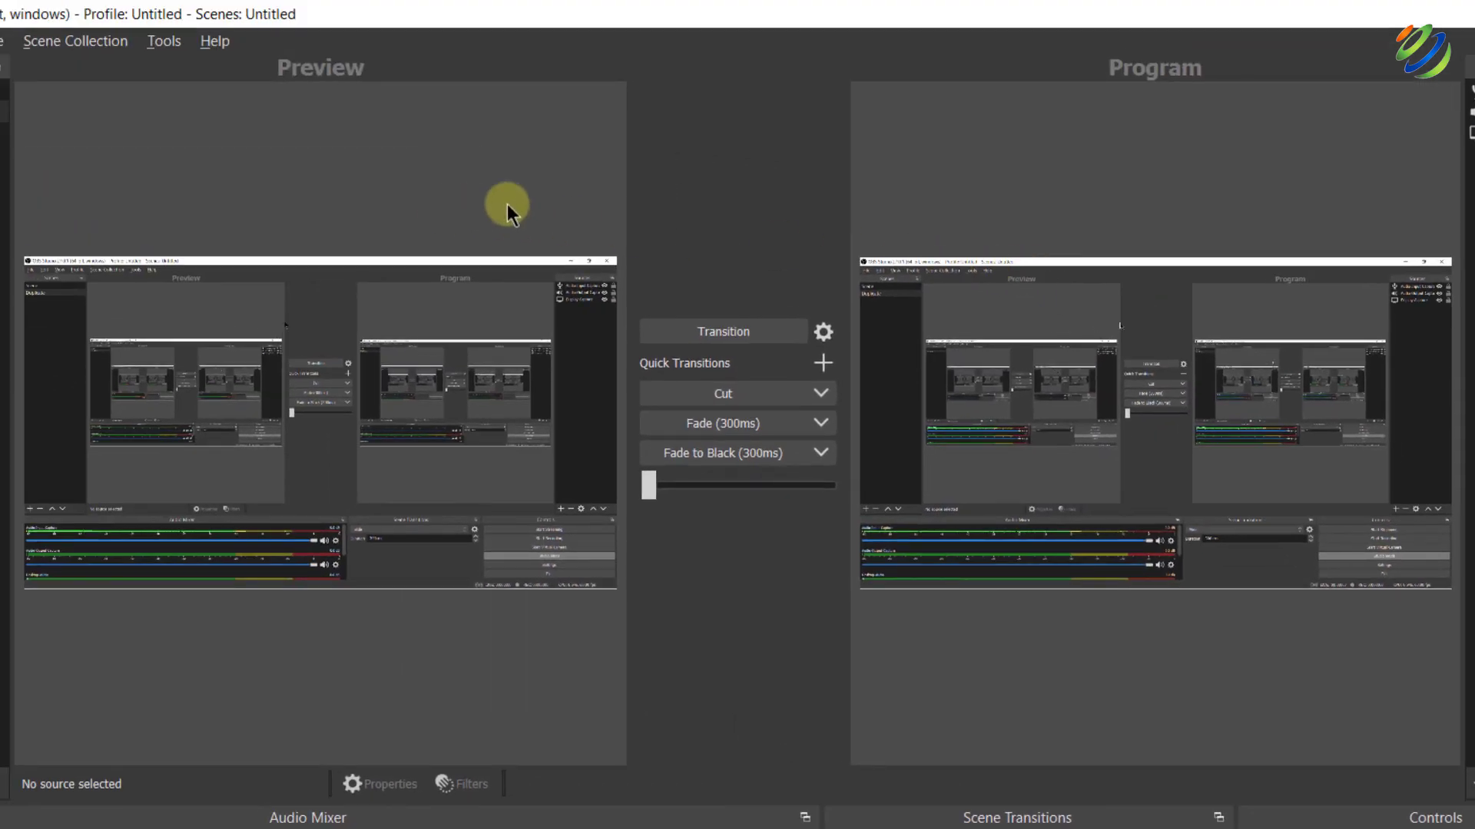
click(350, 369)
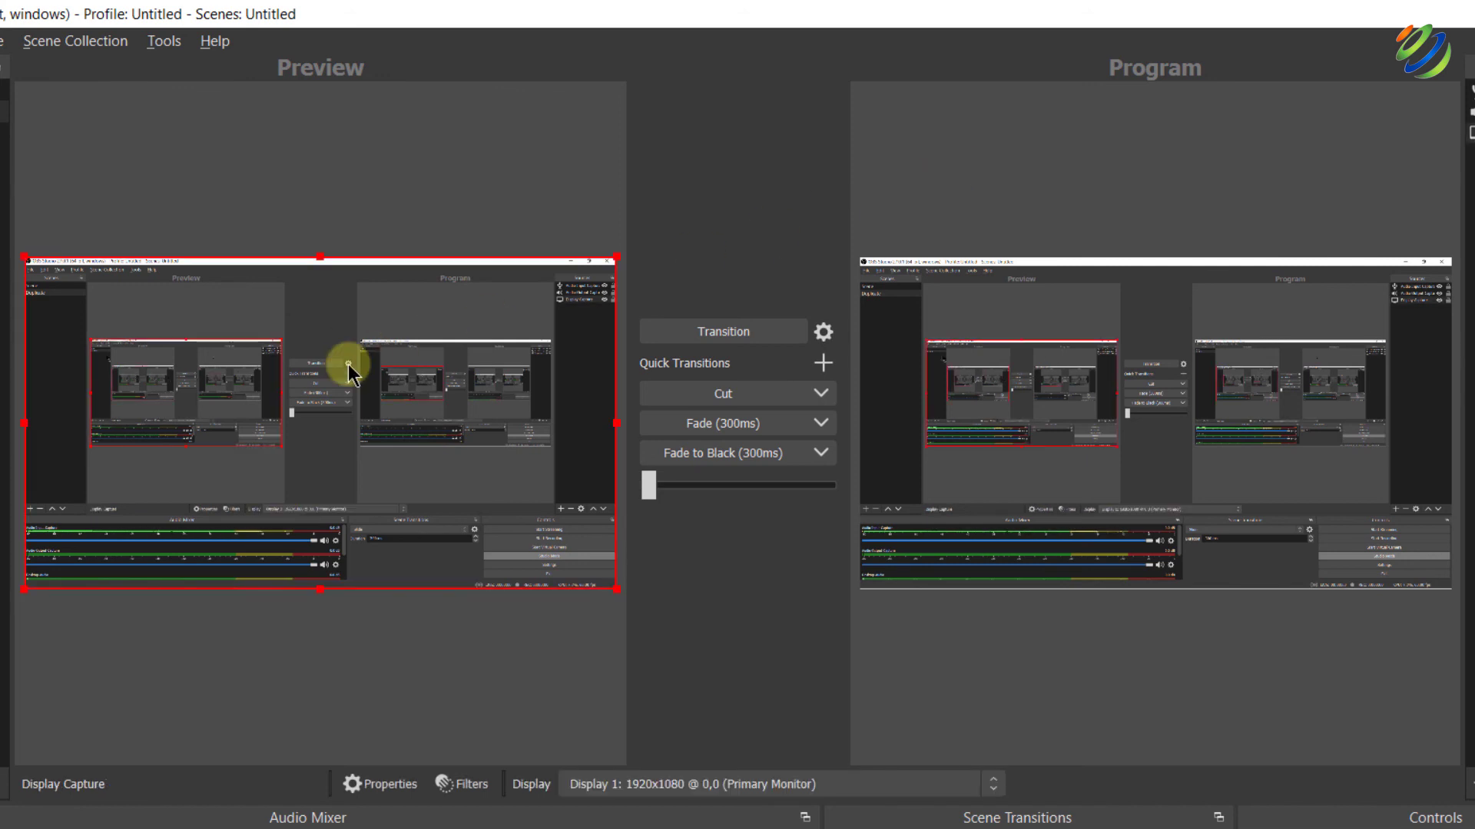